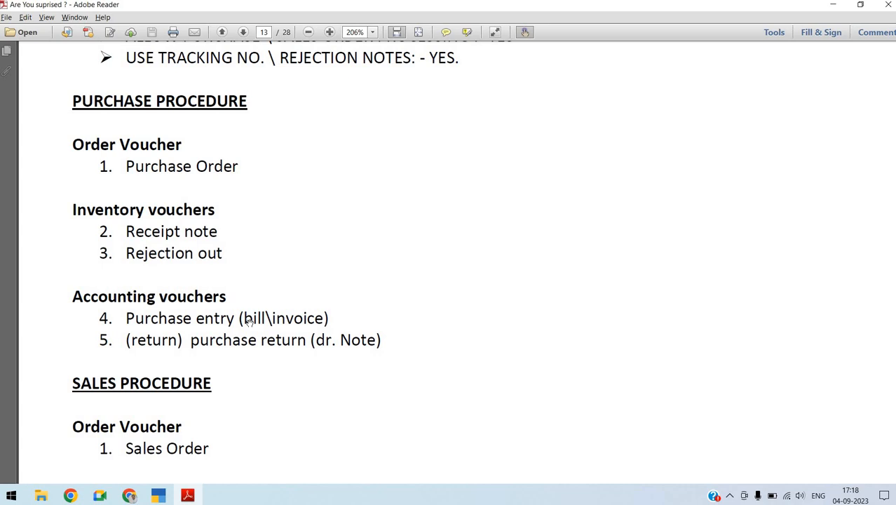
Review the purchase and sales procedures and the dated transactions table in the assignment PDF, and switch to TallyPrime
scroll(249, 320, "down", 10)
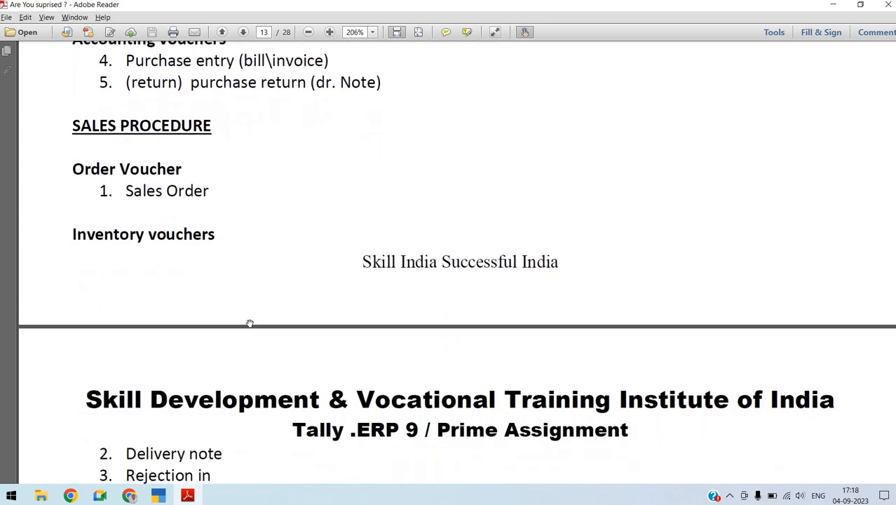
scroll(250, 323, "down", 1)
scroll(250, 322, "up", 1)
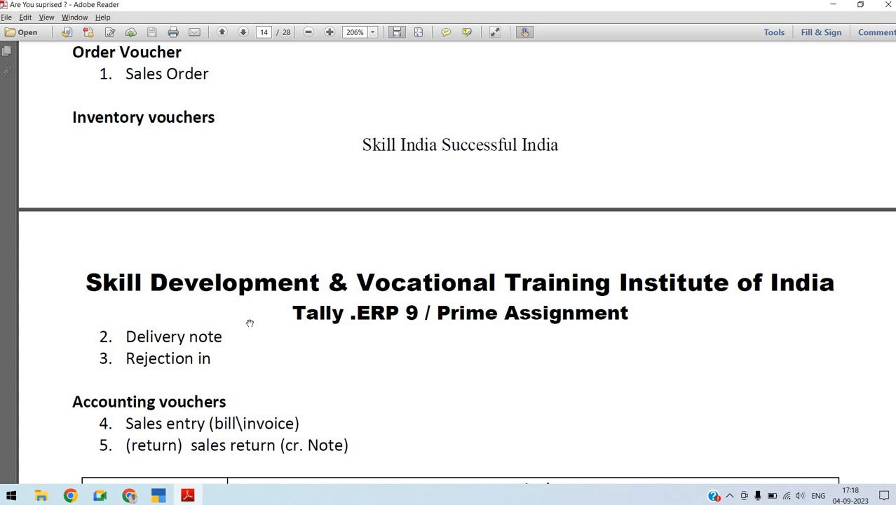
scroll(250, 322, "down", 10)
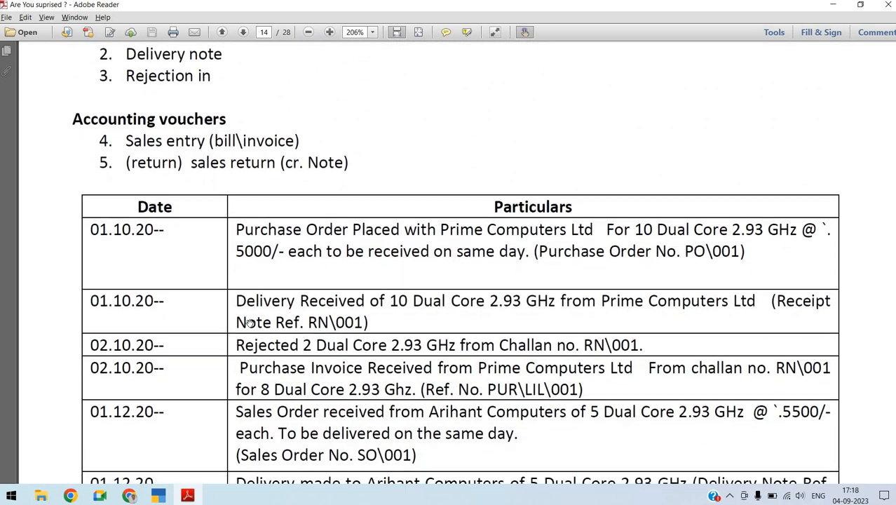
scroll(250, 322, "down", 2)
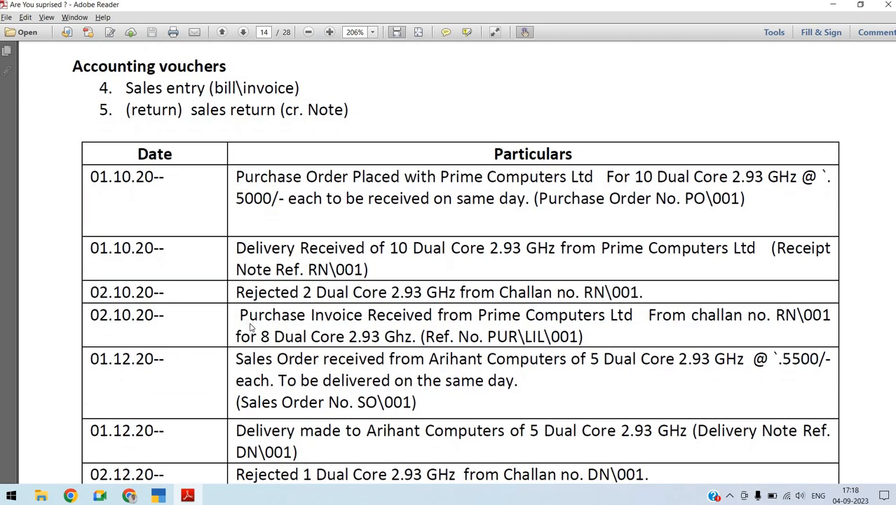
key("alt+Tab")
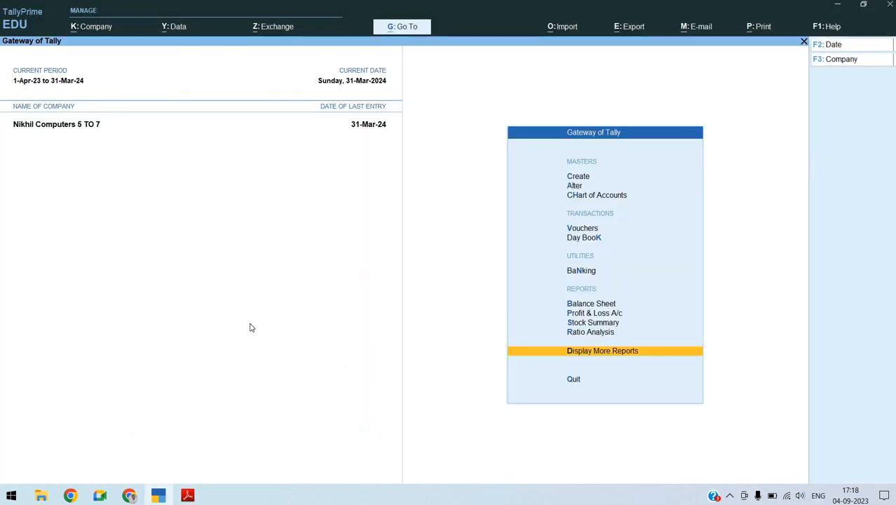
key("Up")
key("Up")
key("Up")
key("Up")
key("Up")
key("Up")
key("Up")
key("Up")
key("Up")
key("Up")
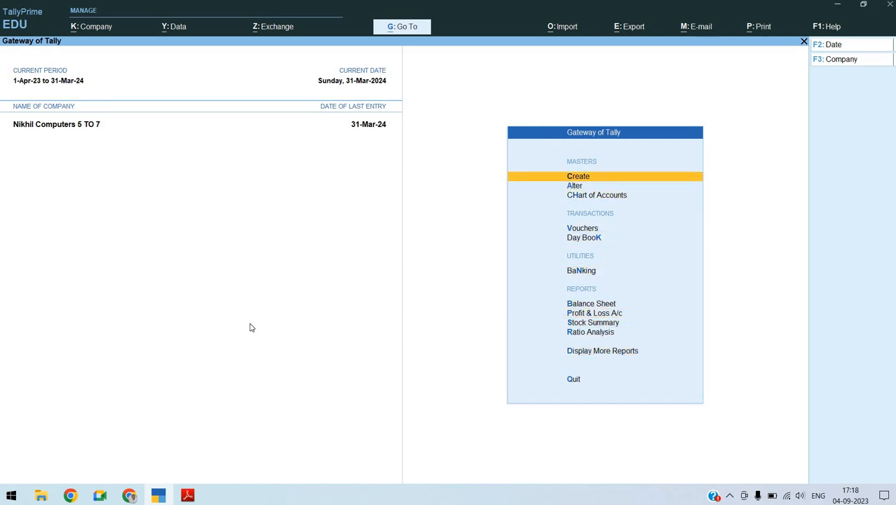
key("Return")
key("Down")
key("Down")
key("Down")
key("Down")
key("Down")
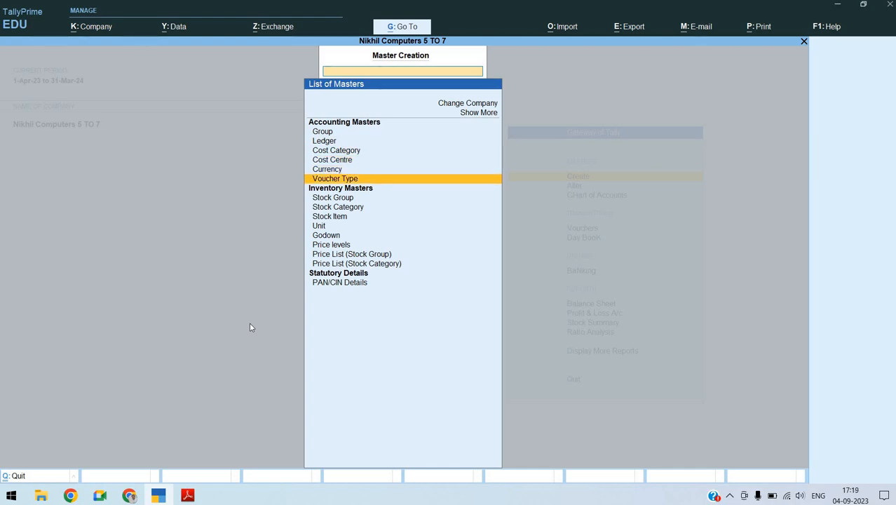
key("Escape")
Open the list of voucher types for alteration from the Gateway of Tally
key("Down")
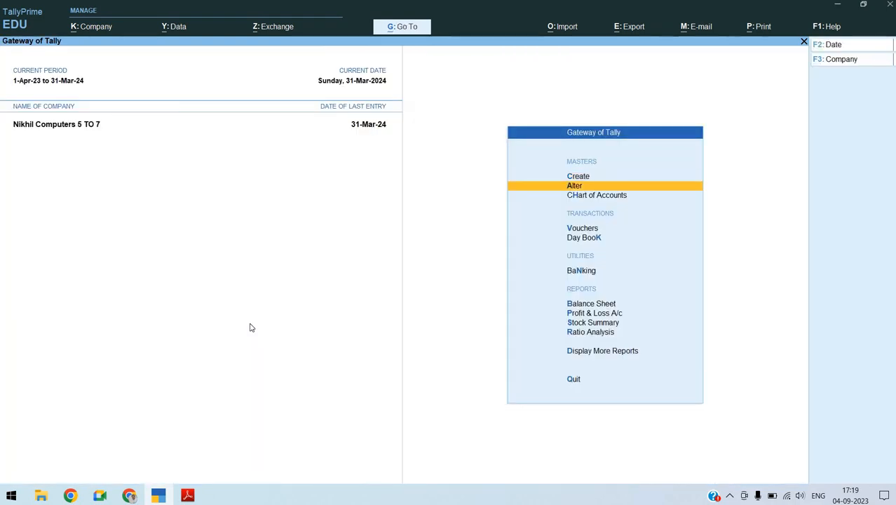
key("Return")
key("Down")
key("Down")
key("Down")
key("Down")
key("Down")
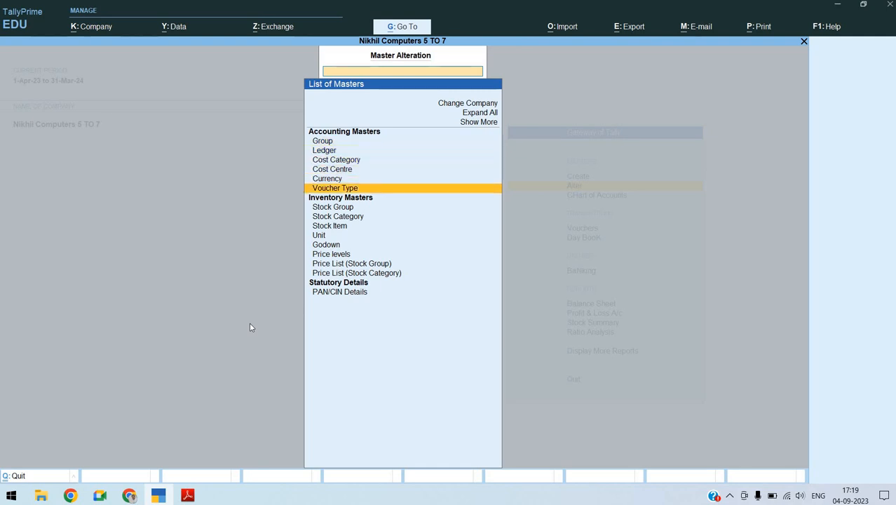
key("Return")
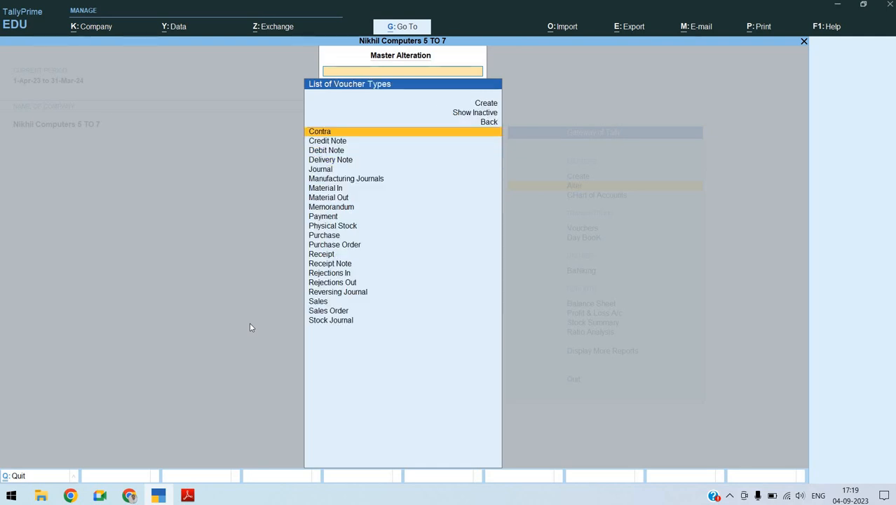
Activate the Delivery Note voucher type, keep its other settings including Automatic numbering, and save it
type("N")
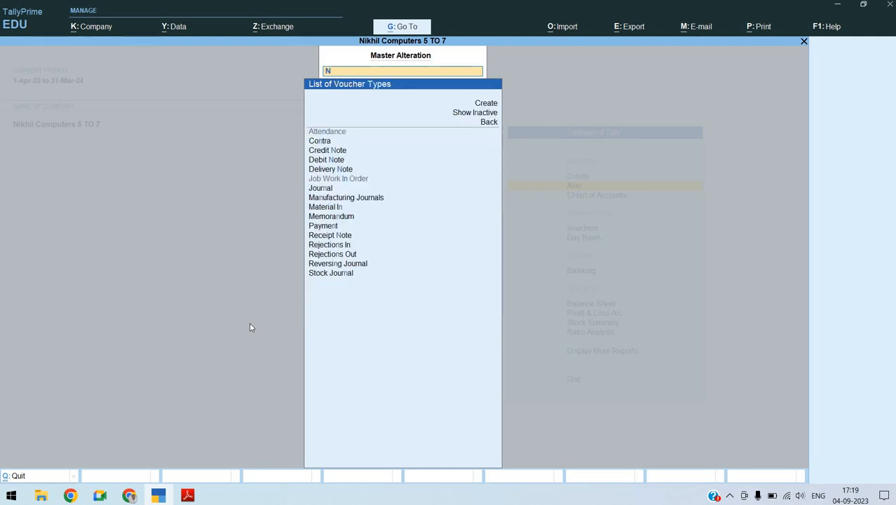
type("ote")
key("Down")
key("Down")
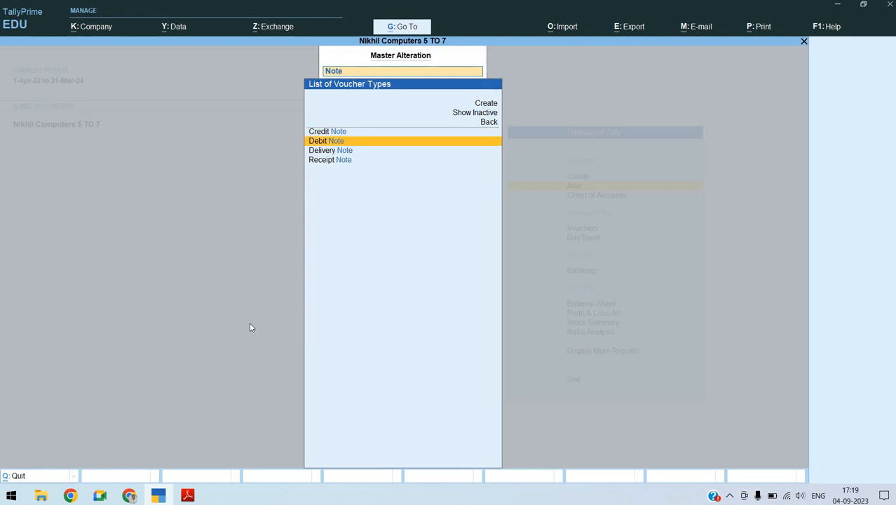
key("Down")
key("Return")
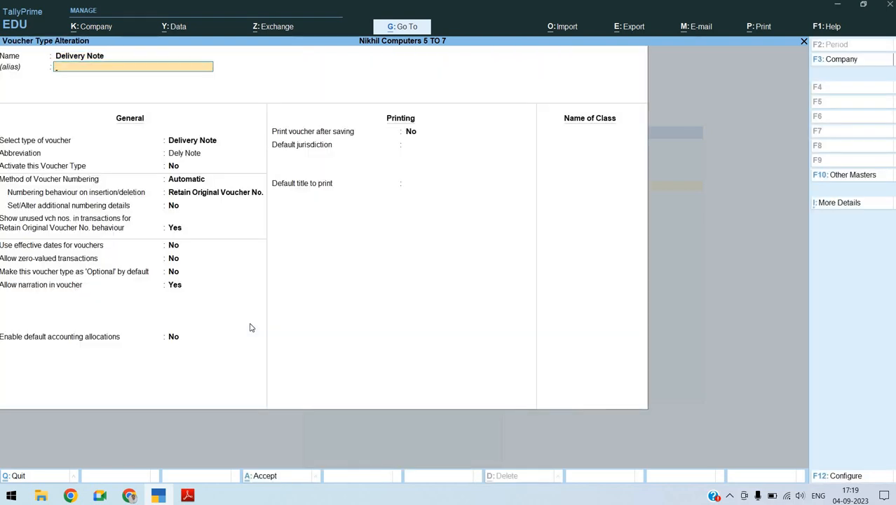
key("Return")
key("Return")
key("Return")
type("y")
key("Return")
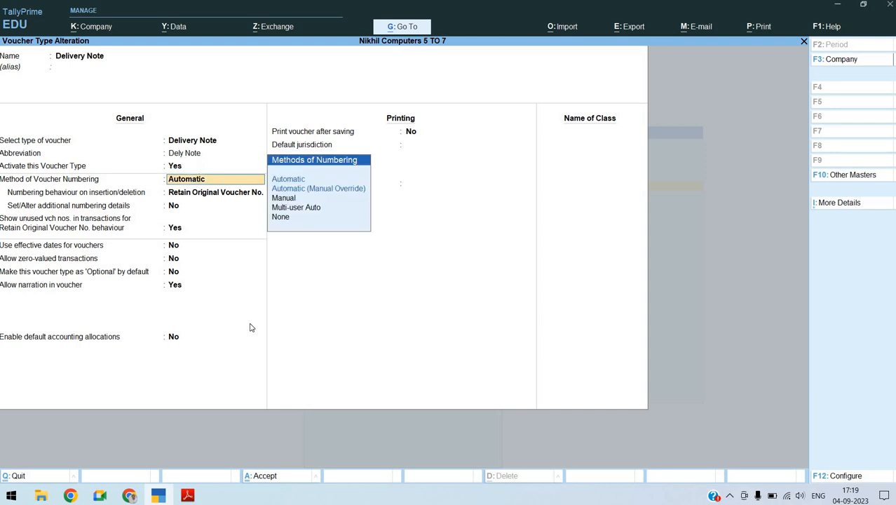
key("Return")
key("Return")
key("Return")
key("Return")
key("Return")
key("Return")
key("Return")
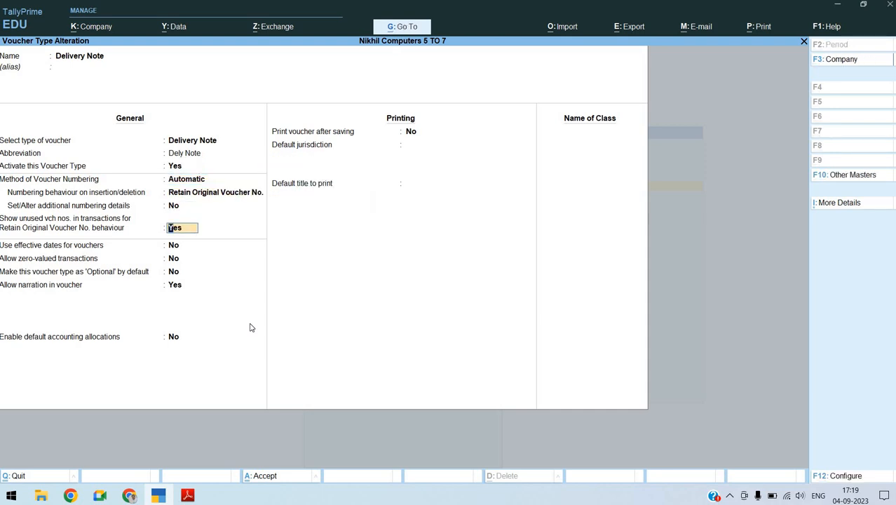
key("Return")
key("Return")
key("Return")
key("Return")
key("Return")
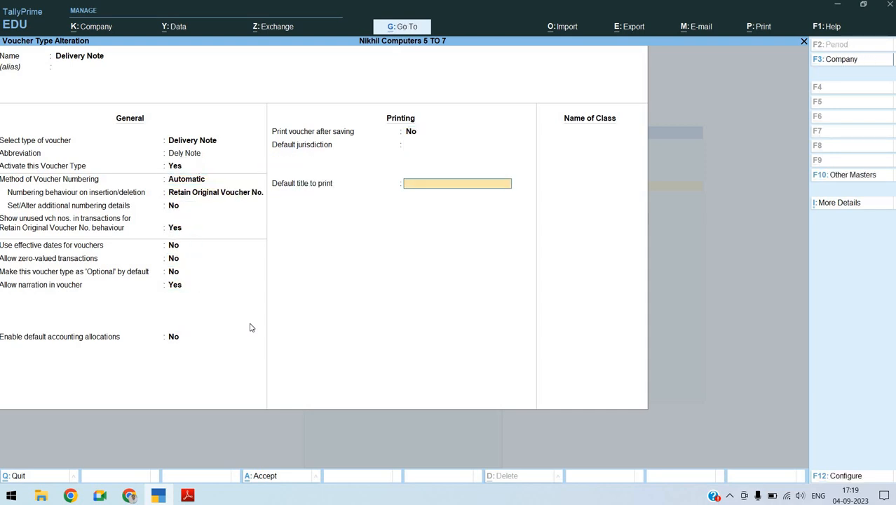
key("Return")
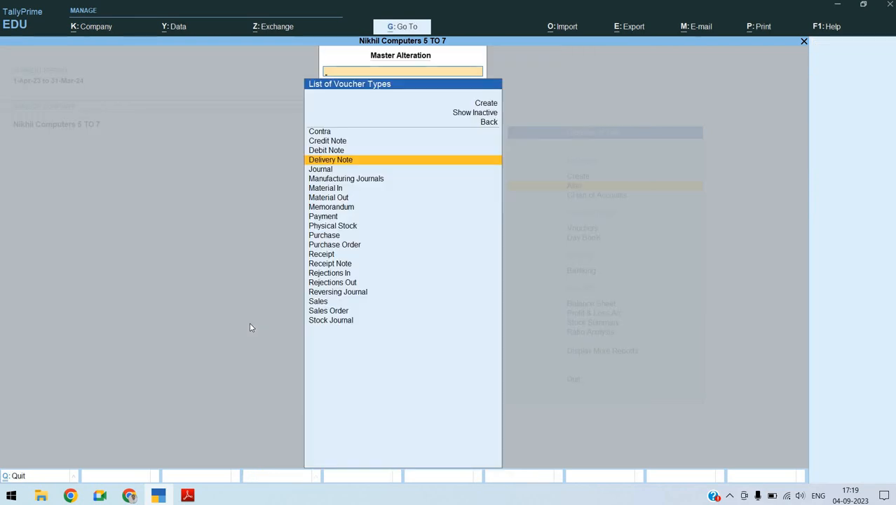
Activate the Receipt Note voucher type, keep its remaining numbering and printing settings, and save it
type("Note")
key("Down")
key("Down")
key("Down")
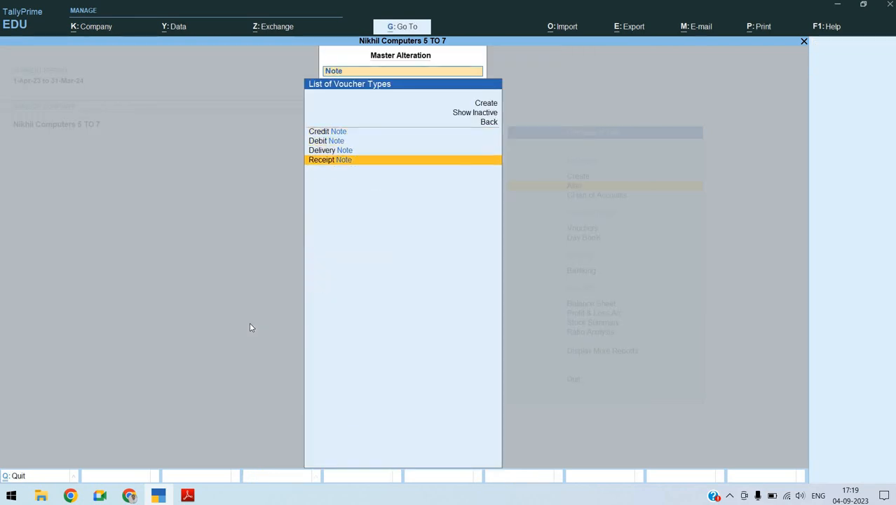
key("Return")
key("Return")
key("Return")
type("ye")
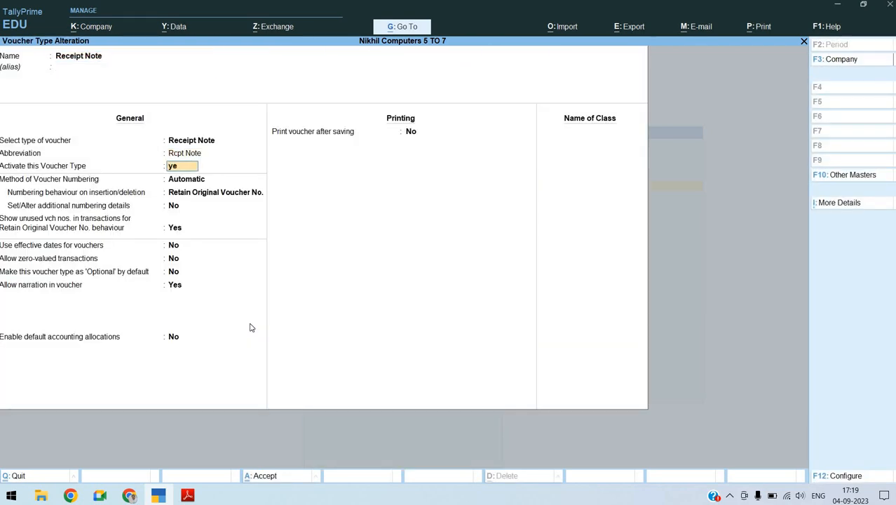
type("s")
key("Return")
key("Return")
key("Return")
key("Return")
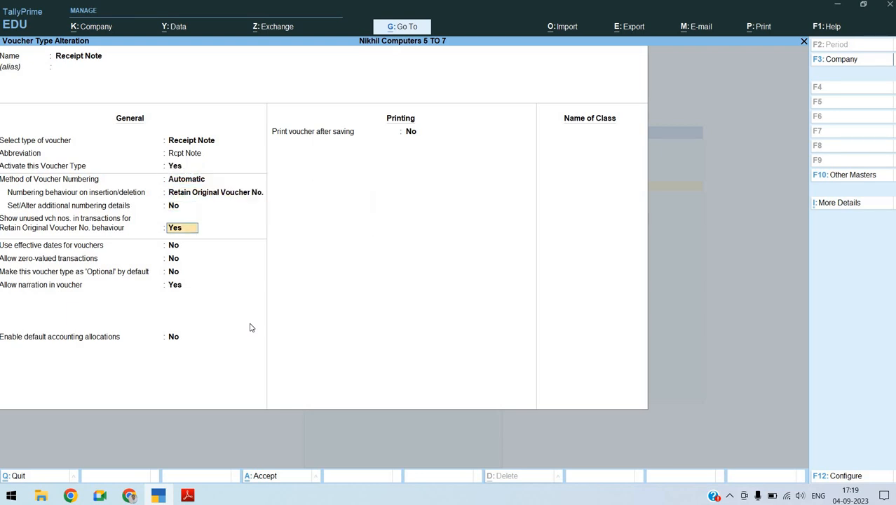
key("Return")
key("Return")
key("Return")
key("Return")
key("Return")
key("Return")
key("Return")
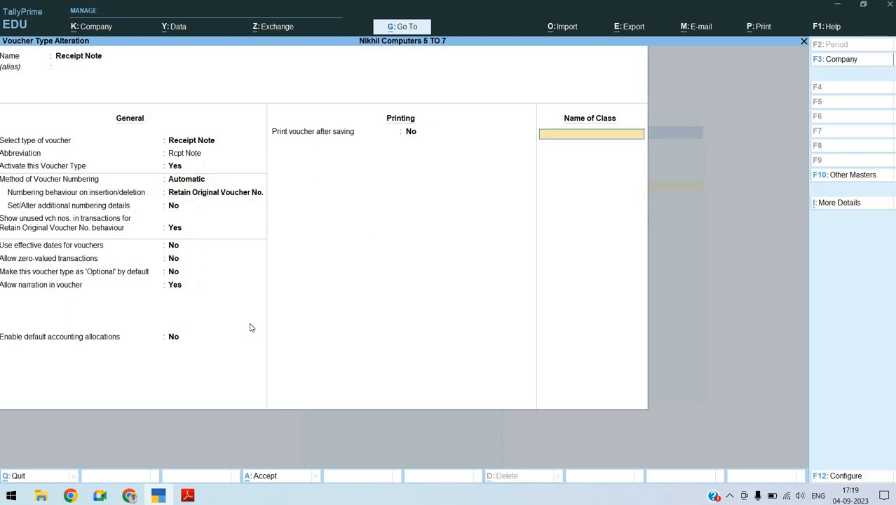
key("Return")
key("Return")
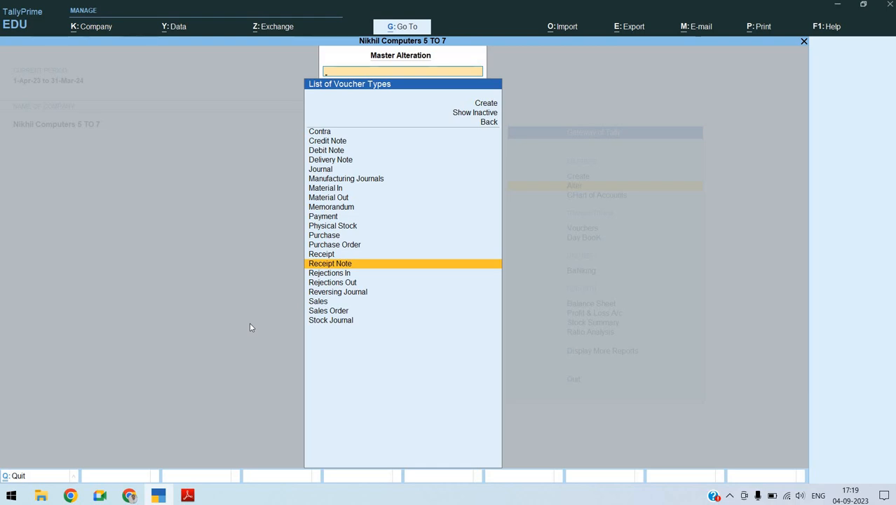
Activate the Purchase Order voucher type, keep its remaining numbering, printing and declaration settings, and save it
type("Pur")
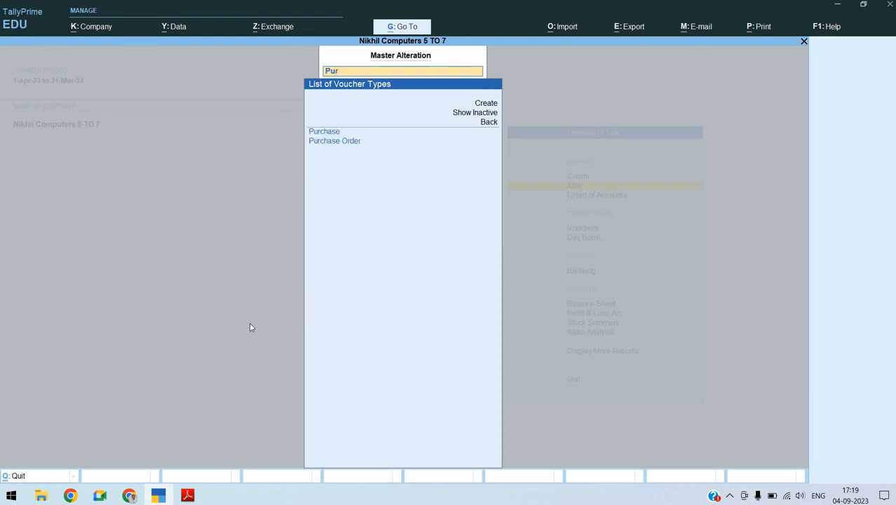
key("Down")
key("Return")
key("Return")
key("Return")
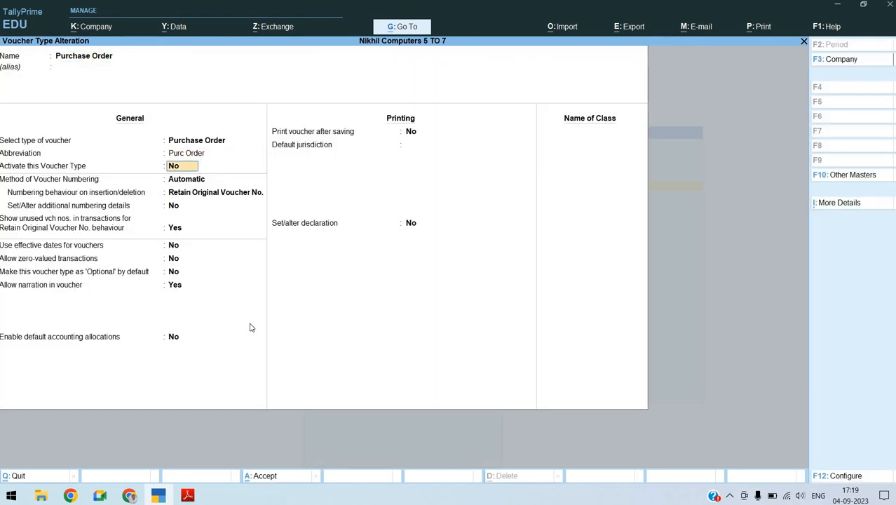
type("ye")
key("Return")
key("Return")
key("Return")
key("Return")
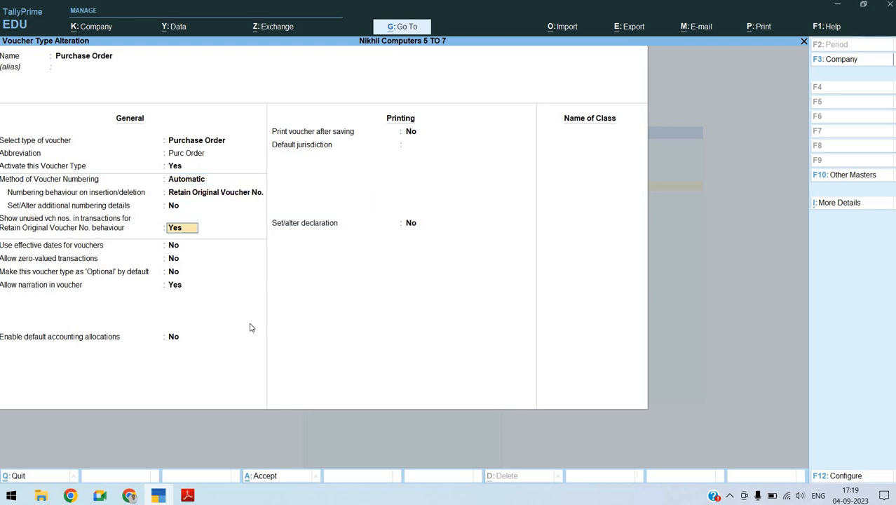
key("Return")
key("Return")
key("Return")
key("Return")
key("Return")
key("Return")
key("Return")
key("Return")
key("Return")
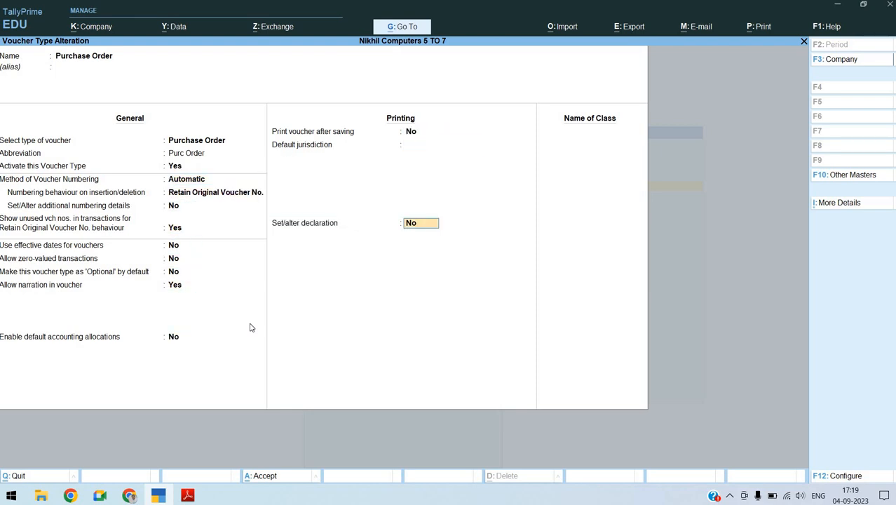
key("Return")
Activate the Sales Order voucher type, keep Automatic numbering and the other settings, and save it
type("Sal")
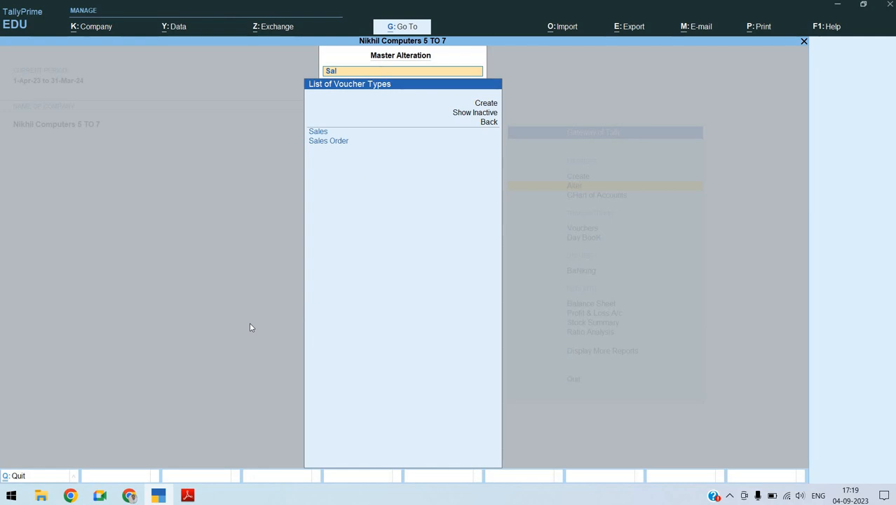
key("Down")
key("Return")
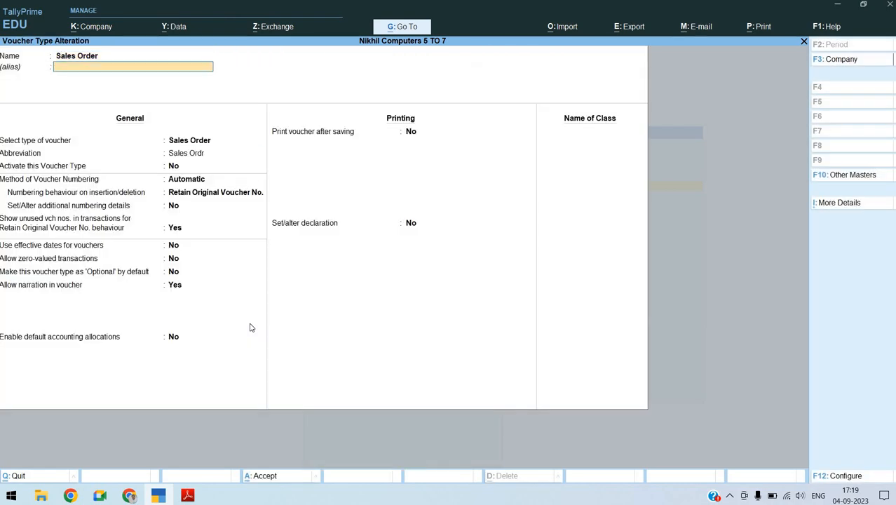
key("Return")
key("Return")
key("Return")
type("y")
key("Return")
key("Return")
key("Return")
key("Return")
key("Return")
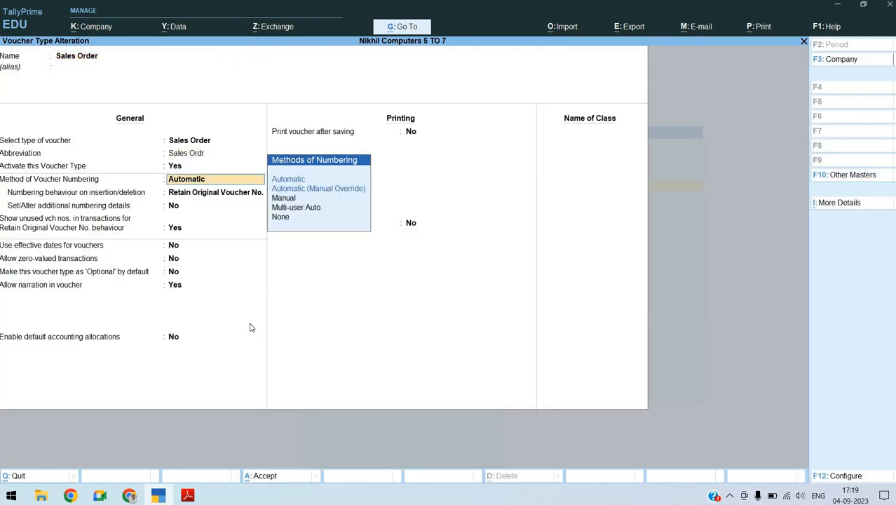
key("Return")
key("Return")
key("Return")
key("Return")
key("Return")
key("Return")
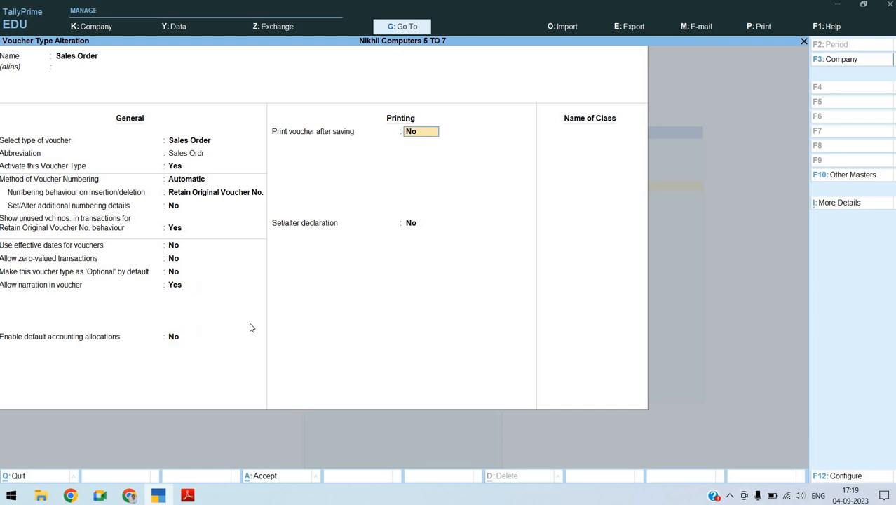
key("Return")
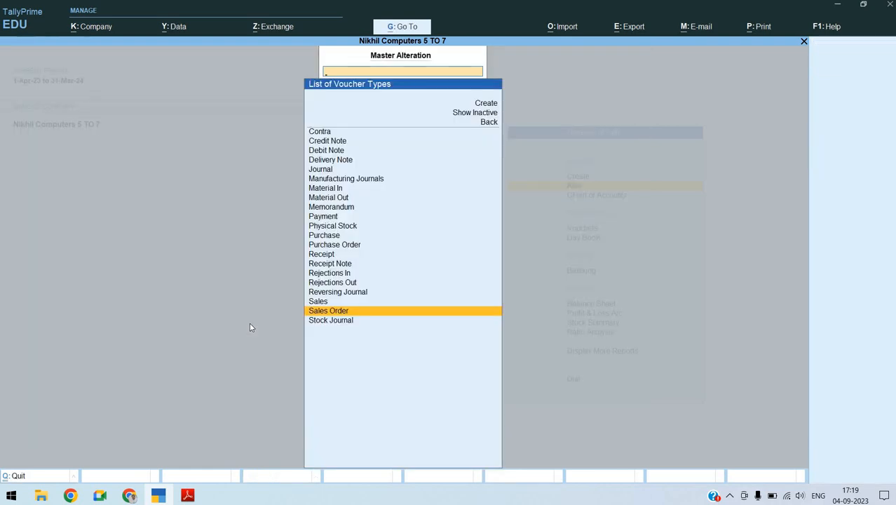
Activate the Rejections In voucher type, leave its other settings as they are, and save it
type("Reje")
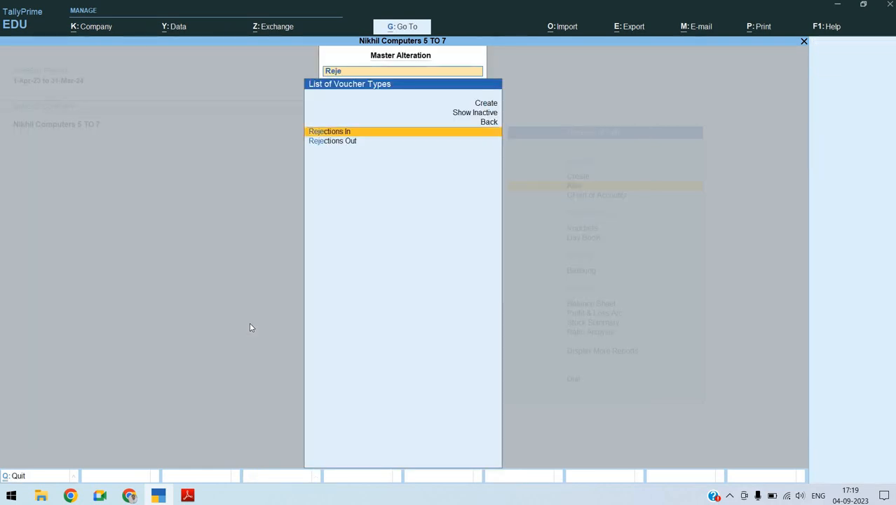
key("Return")
key("Return")
type("yes")
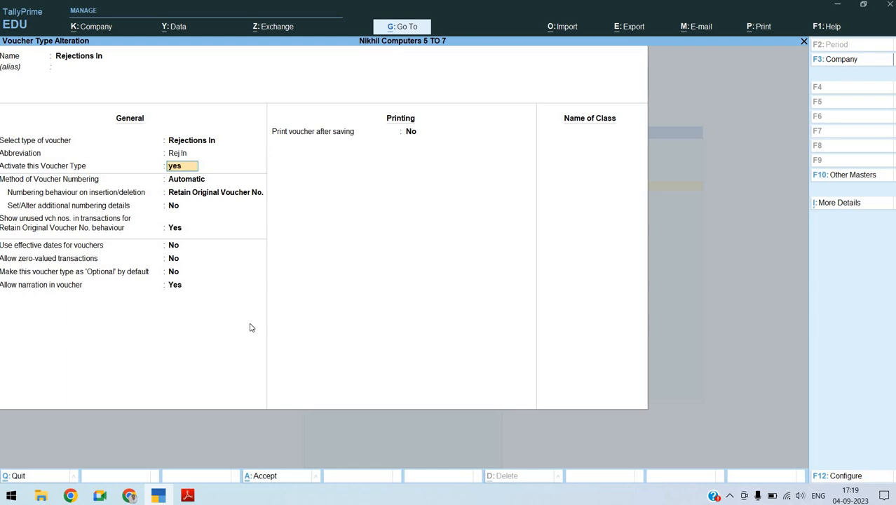
key("Return")
key("Return")
key("Return")
key("Return")
key("Return")
key("Return")
key("Return")
key("Return")
key("Return")
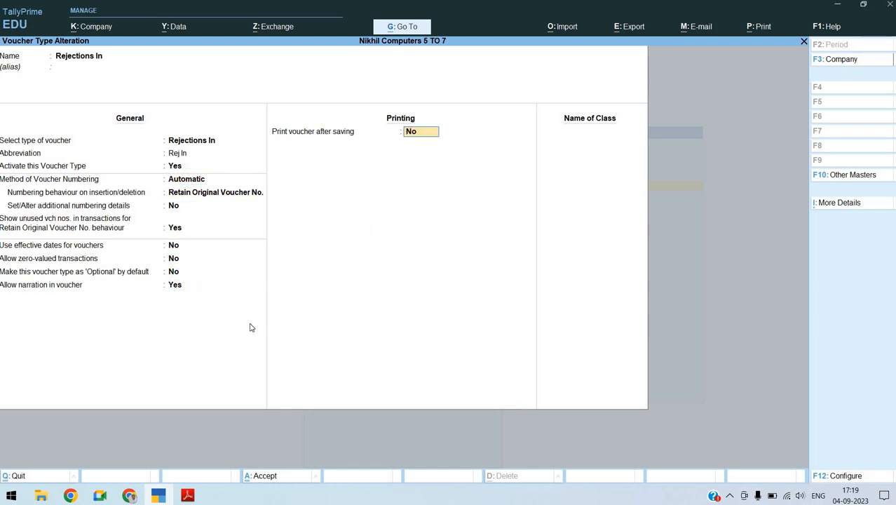
key("Return")
key("Return")
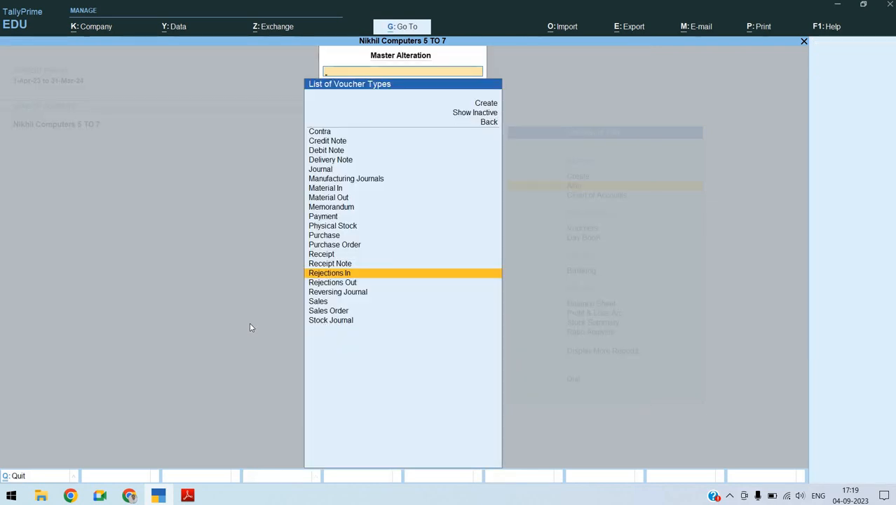
Activate the Rejections Out voucher type, keep its numbering and narration settings, save it, and leave voucher type alteration
type("Out")
key("Down")
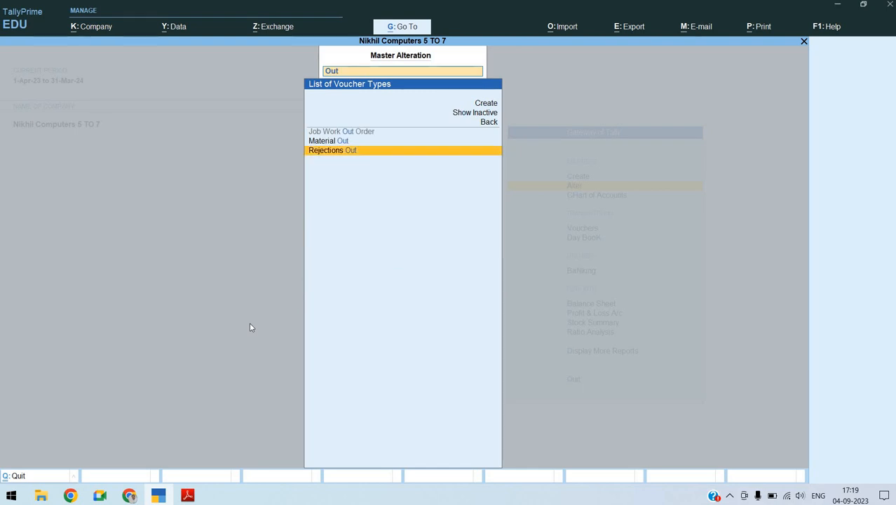
key("Return")
key("Return")
key("Return")
key("y")
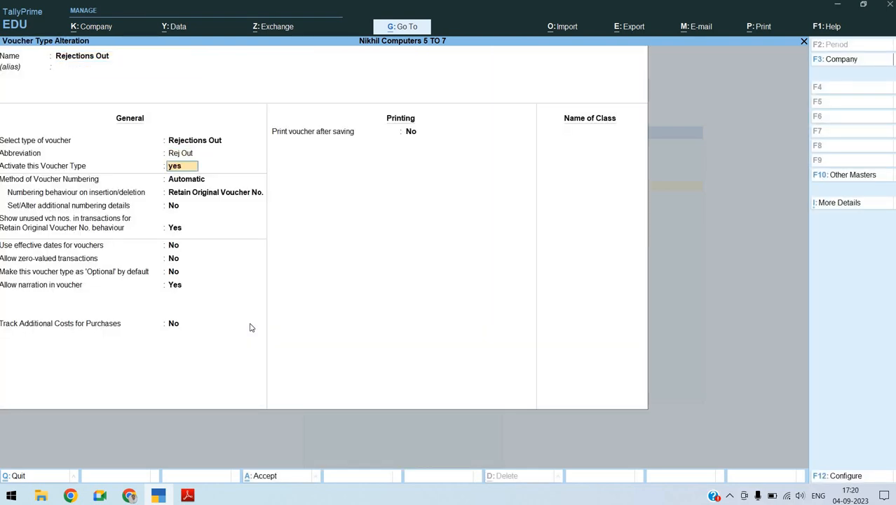
key("Return")
key("Return")
key("Return")
key("Return")
key("Return")
key("Return")
key("Return")
key("Return")
key("Return")
key("Return")
key("Return")
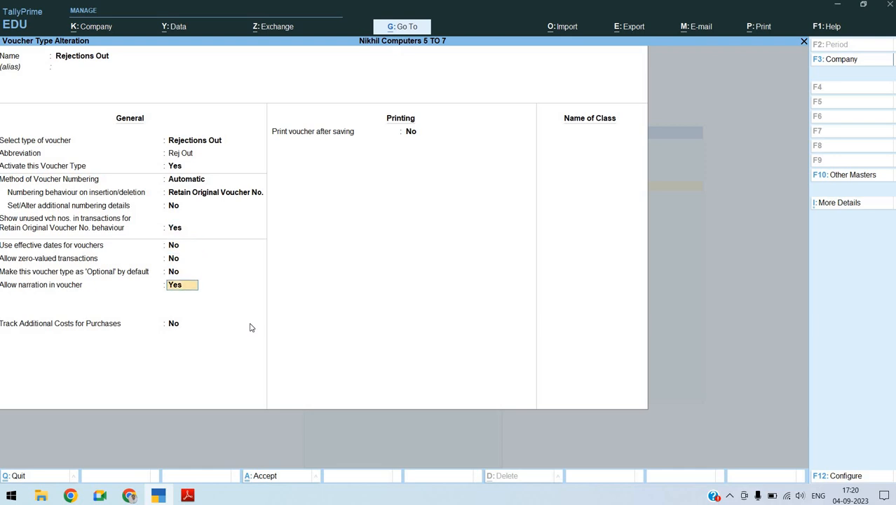
key("Return")
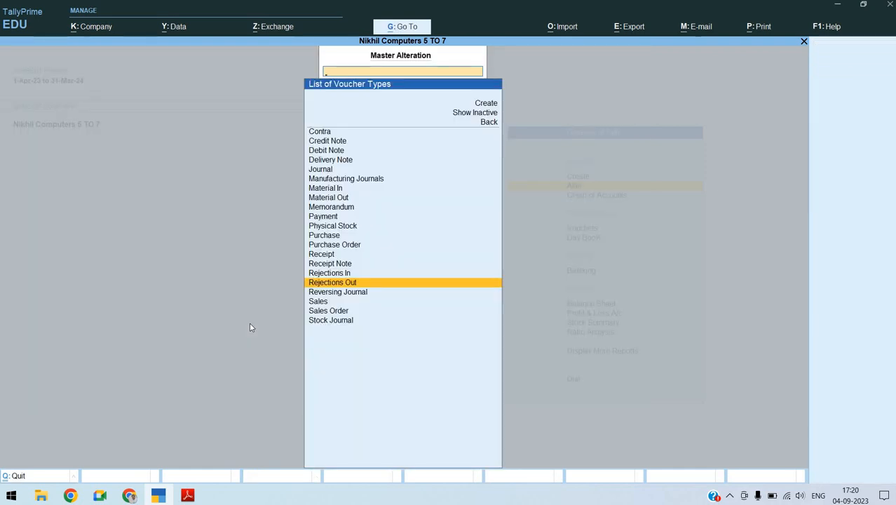
key("Escape")
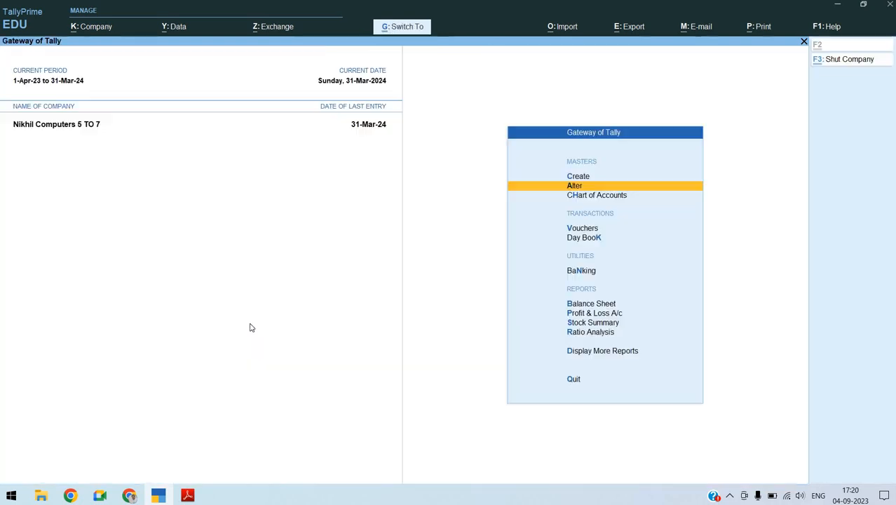
Start a new Purchase Order voucher from voucher creation
key("Down")
key("Down")
key("Down")
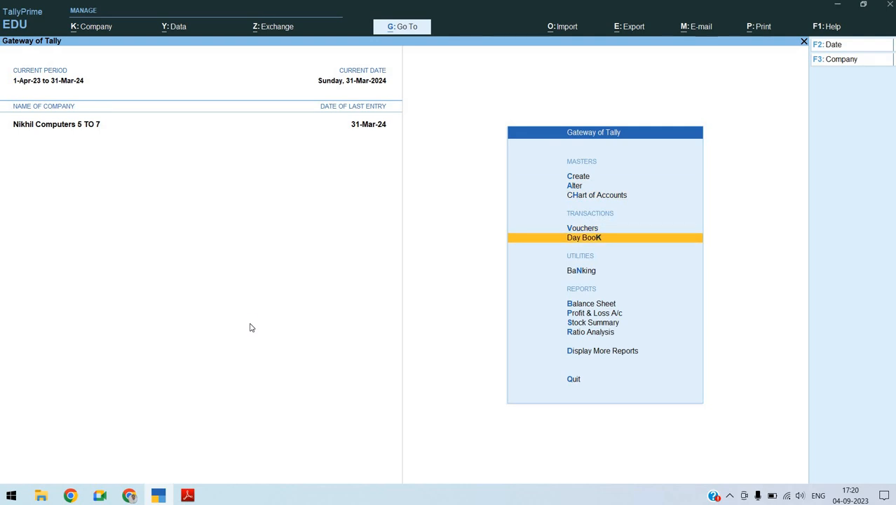
key("Up")
key("Return")
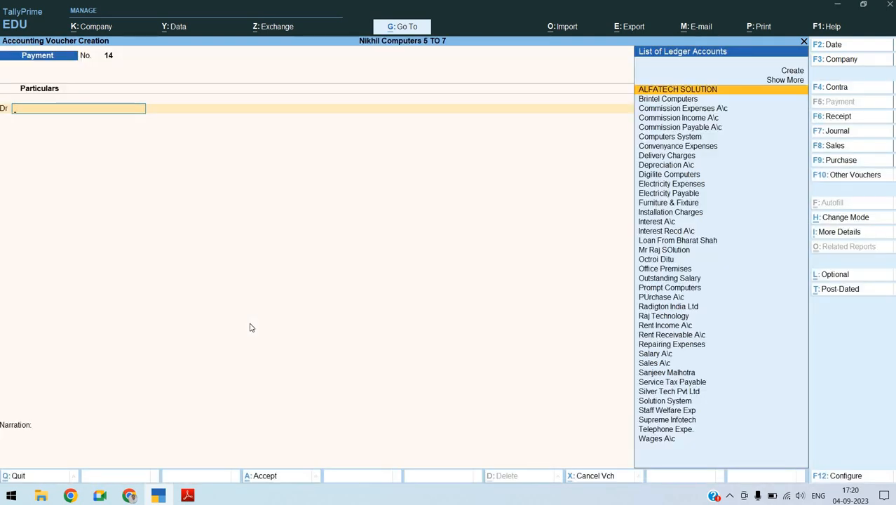
key("XF86AudioRaiseVolume")
left_click(861, 163)
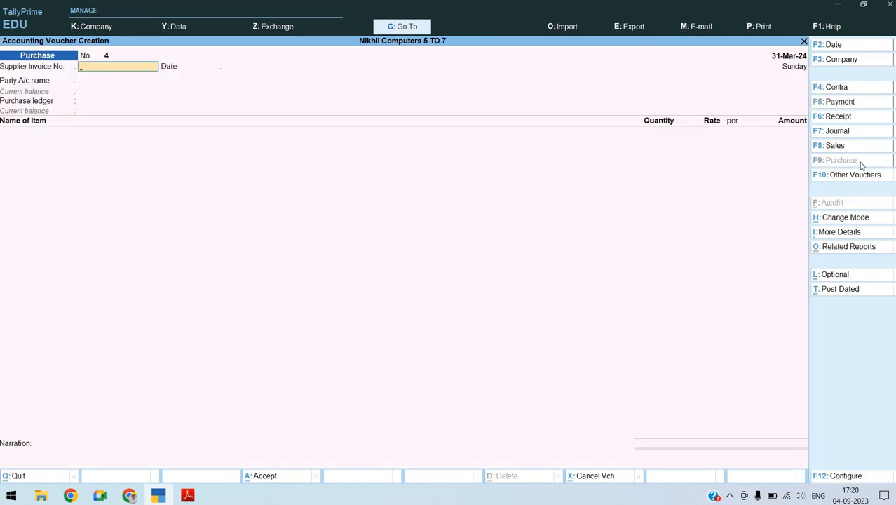
key("alt")
key("ctrl")
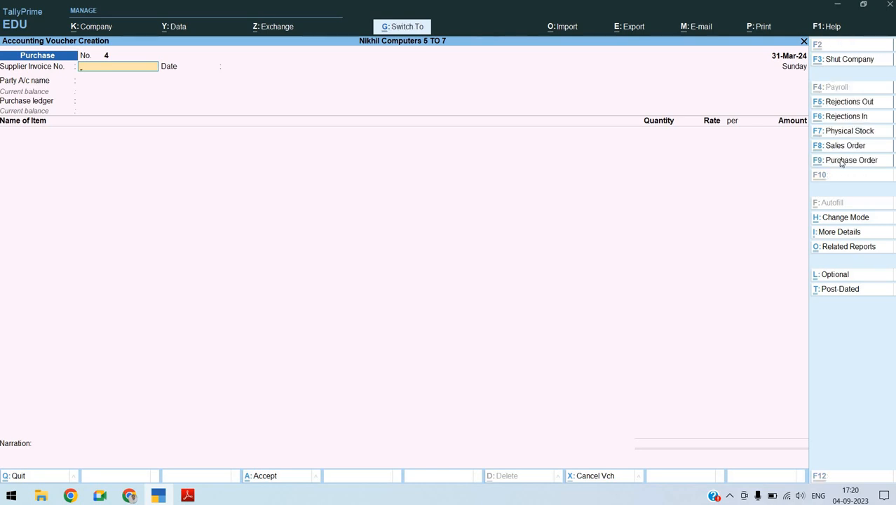
left_click(841, 161)
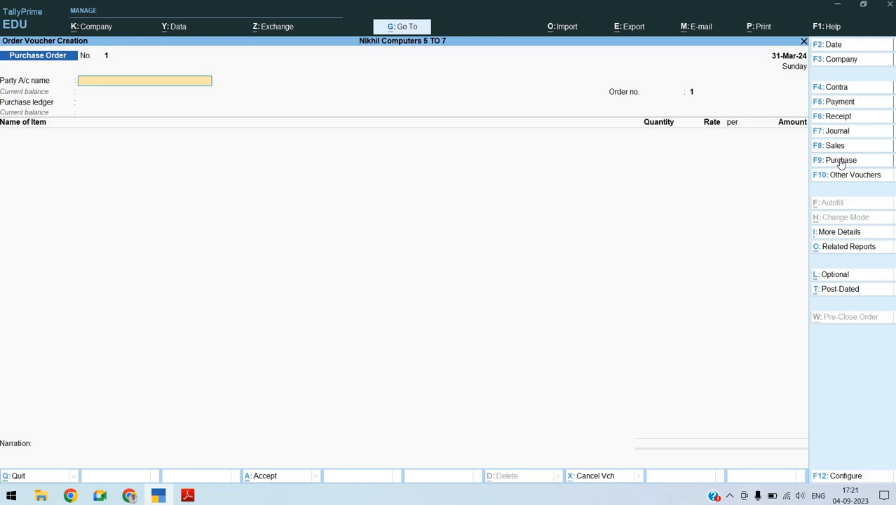
Check the first purchase order in the assignment PDF, and start a party ledger named Prime COmputers under Sundry Creditors
key("alt+Tab")
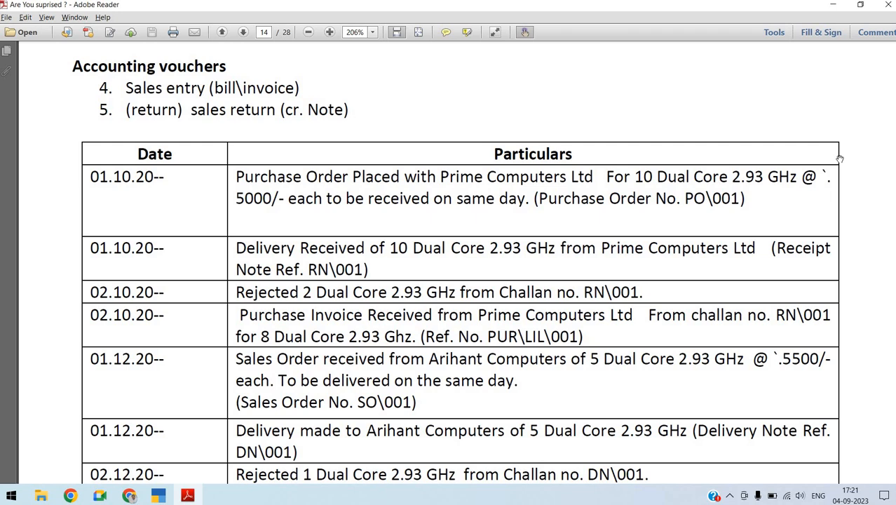
key("alt+Tab")
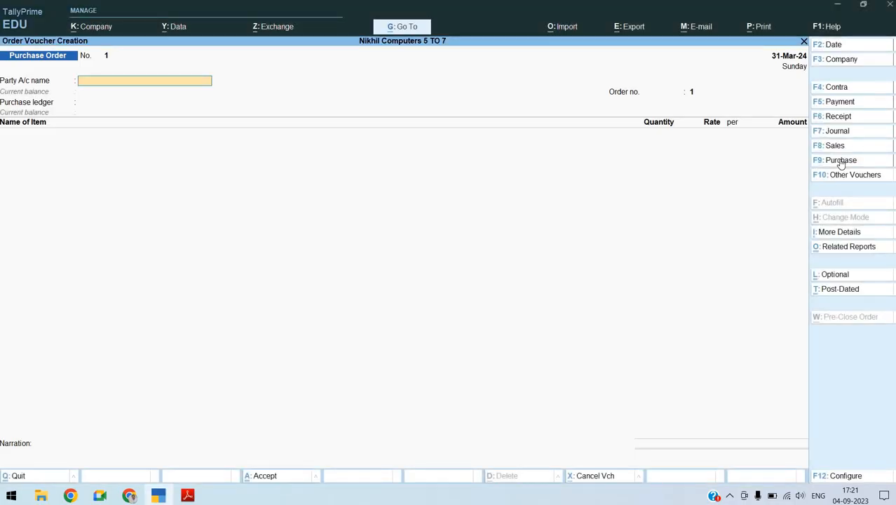
key("alt+Tab")
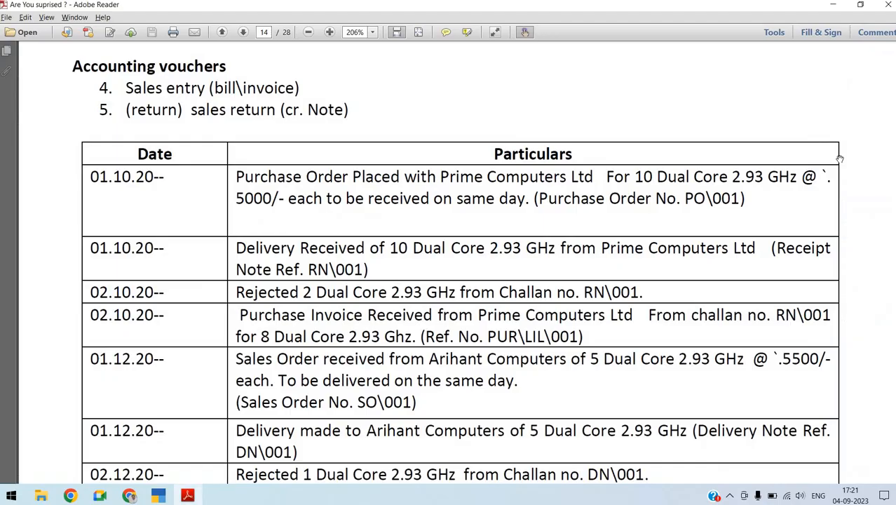
key("alt+Tab")
type("Pr")
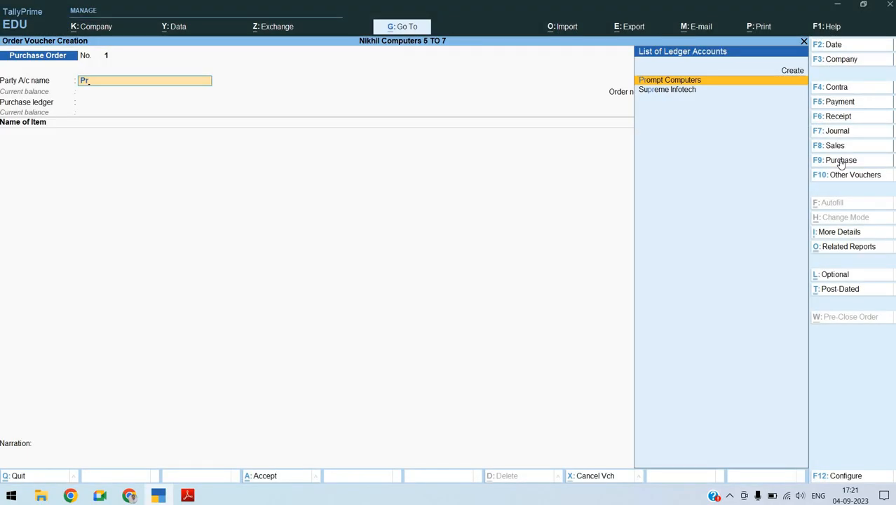
key("alt+c")
type("ime")
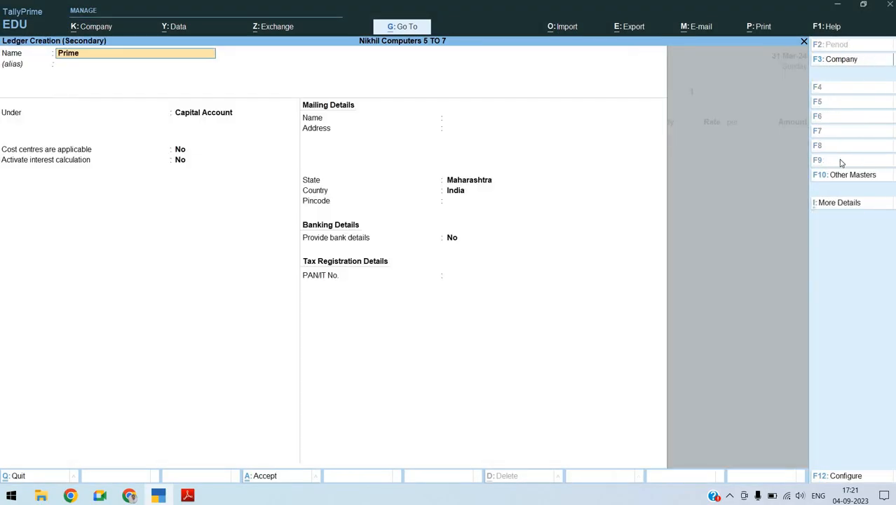
type(" COmputers")
key("Return")
type("Sund")
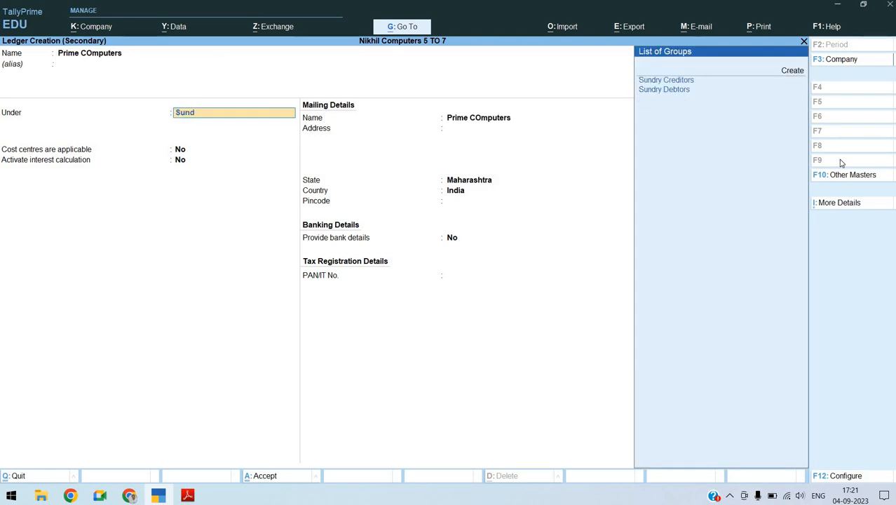
key("Return")
Keep the new ledger's default credit, Maharashtra state, bank and tax settings, and save it as the order's party account
key("Return")
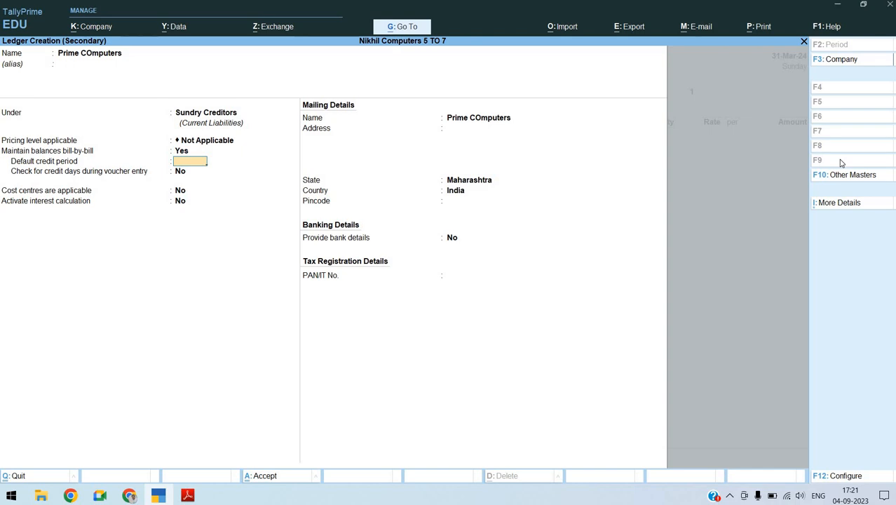
key("Return")
key("Return")
key("Return")
key("Return")
key("Return")
key("Return")
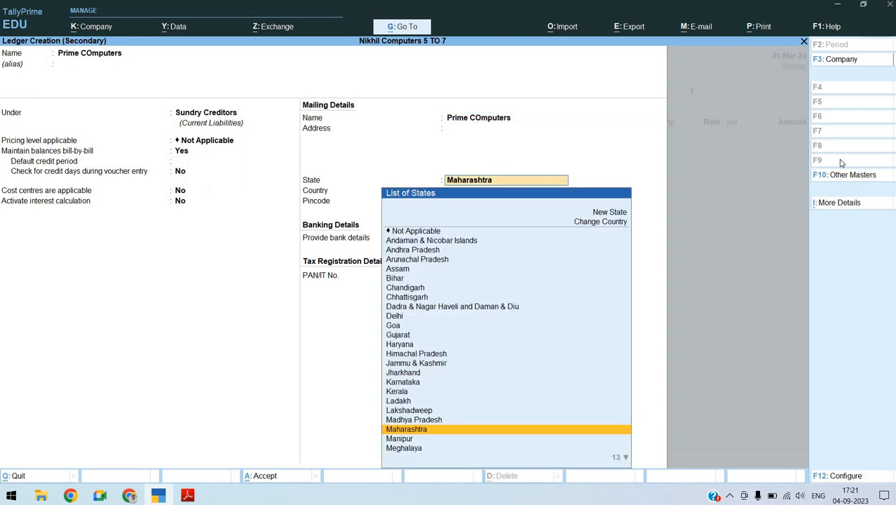
key("Return")
key("Return")
key("Return")
key("Return")
key("Return")
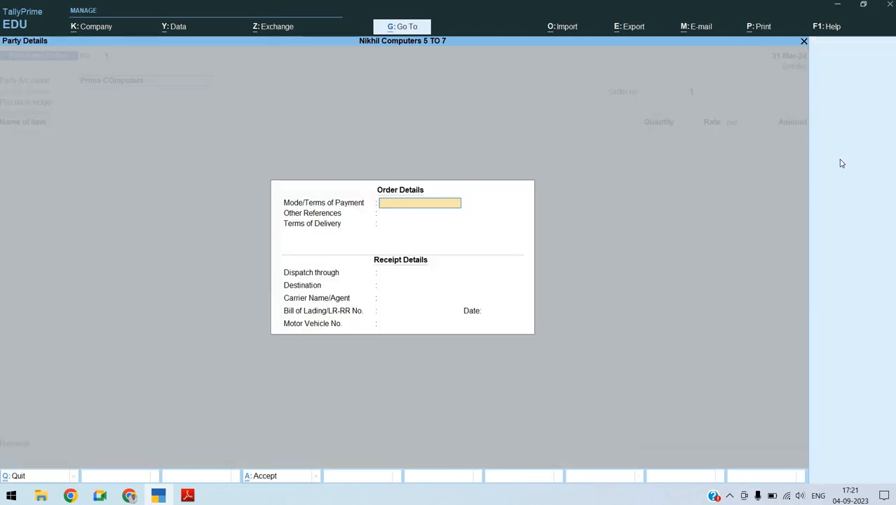
Accept the party details without changes, set the order number to PO/001 and use PUrchase A\c as the purchase ledger
key("ctrl+a")
key("ctrl+a")
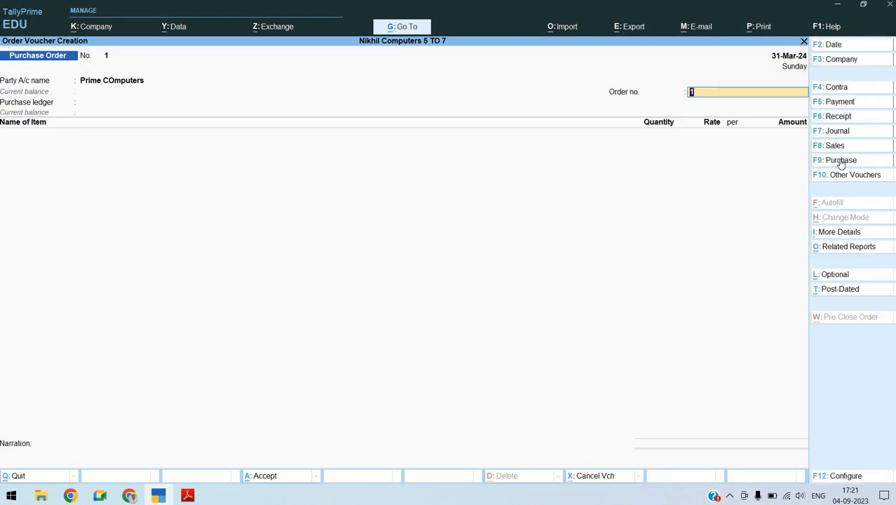
key("BackSpace")
type("PO/001")
key("Return")
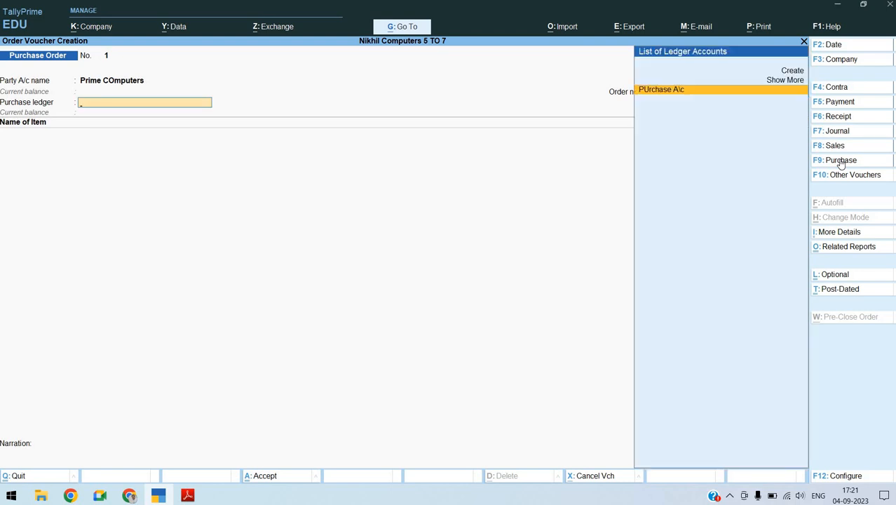
key("Return")
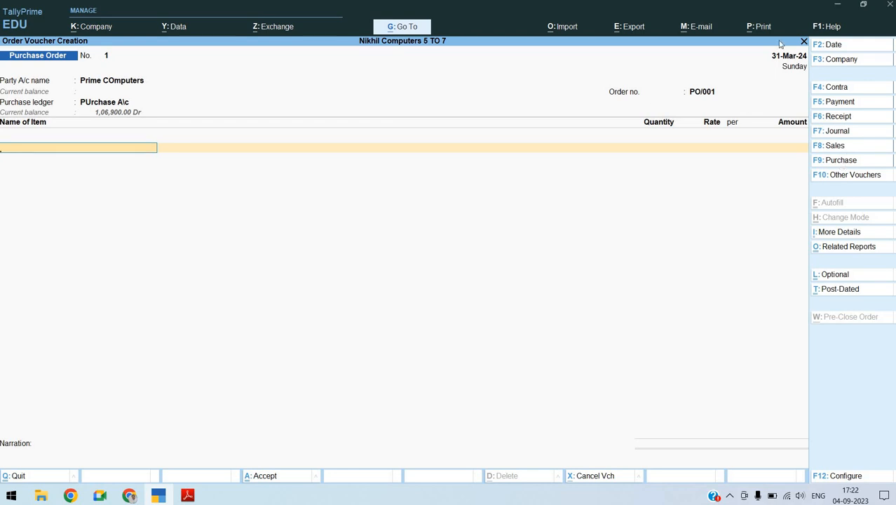
Set "Select common Ledger Account for Item Allocation" to No in the voucher configuration and accept it
key("ctrl")
key("ctrl")
key("ctrl")
left_click(834, 476)
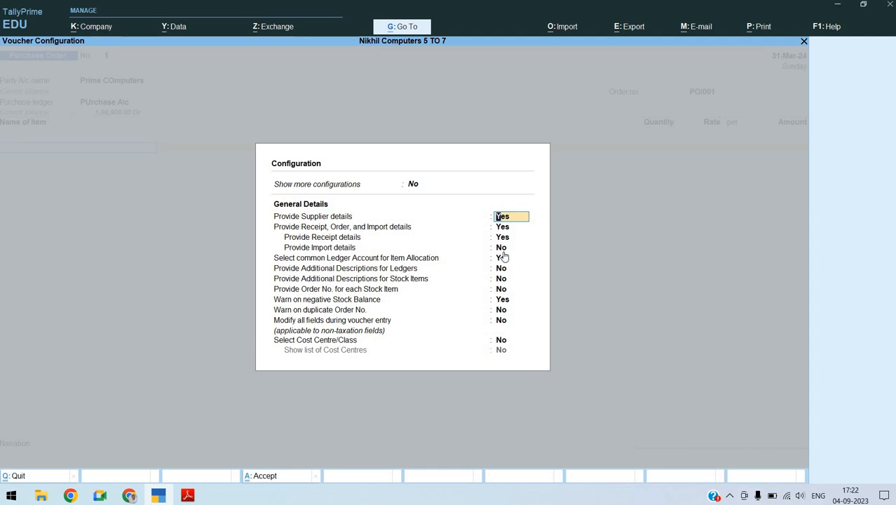
key("Down")
key("Down")
key("Down")
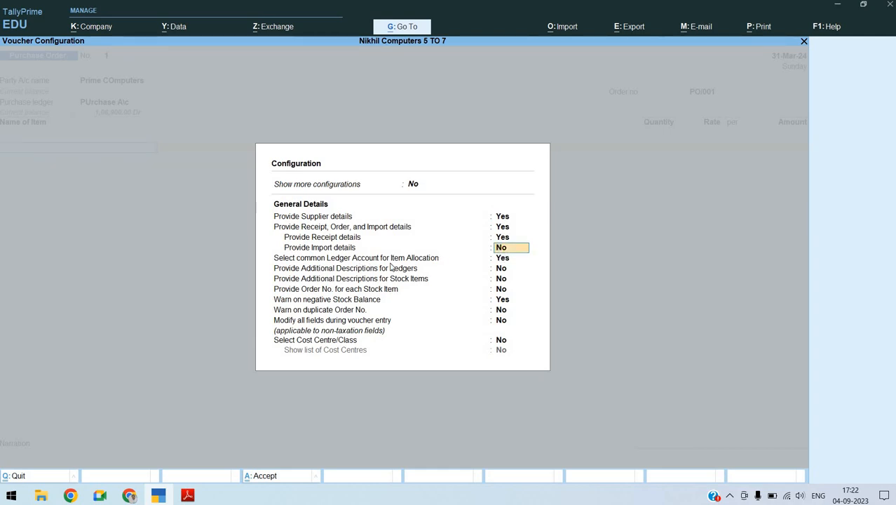
left_click(508, 260)
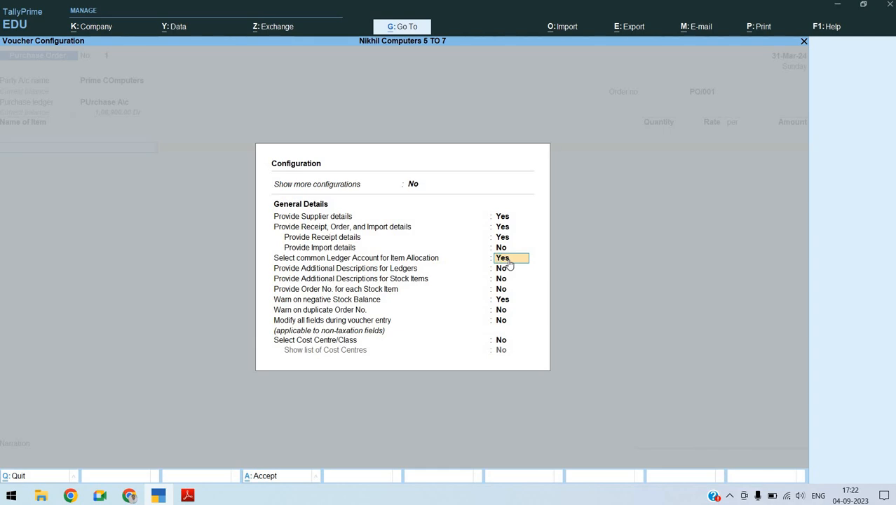
type("n")
key("Return")
key("Return")
key("Return")
key("Return")
key("Return")
key("Return")
key("Return")
key("Return")
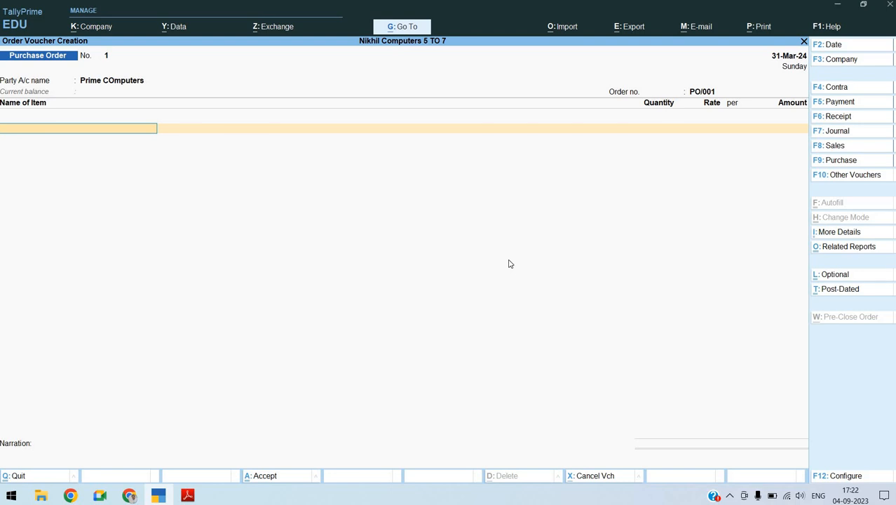
Choose Dual Core 2.93.Ghz as the order item and change the voucher date to 1-Oct-23
type("Dual")
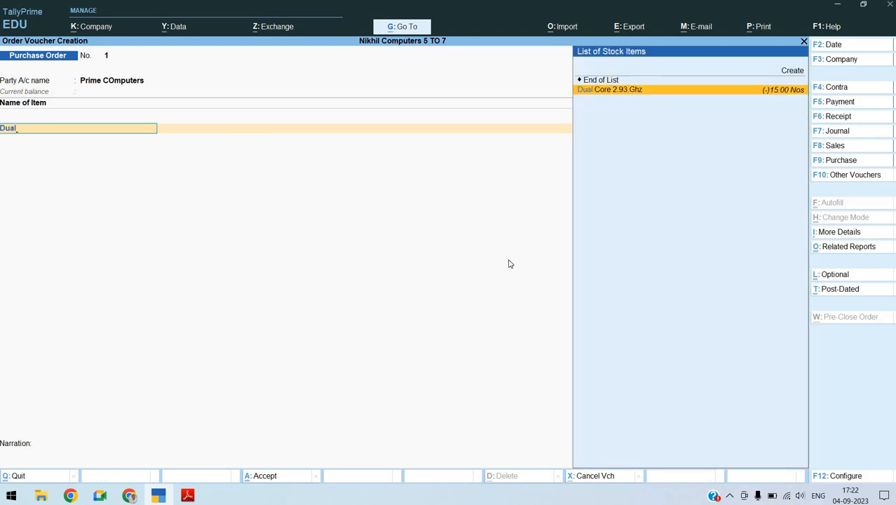
key("Return")
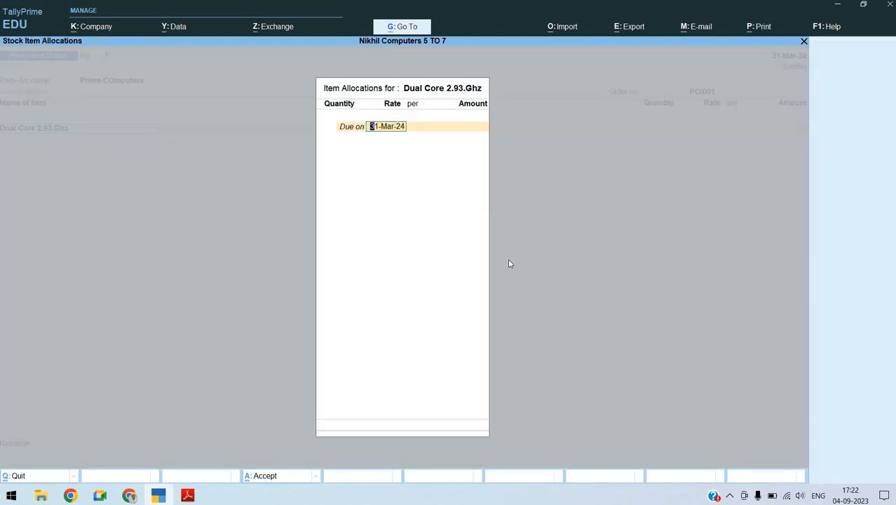
key("Escape")
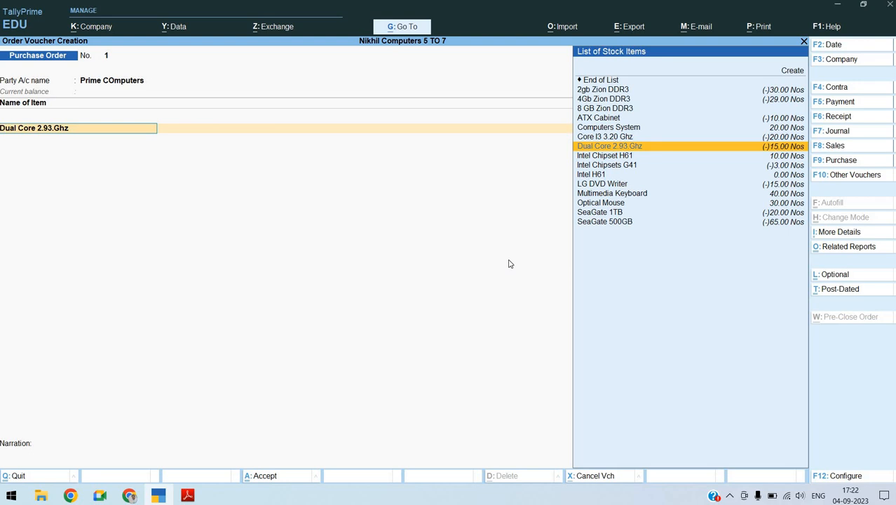
key("F2")
type("1.10")
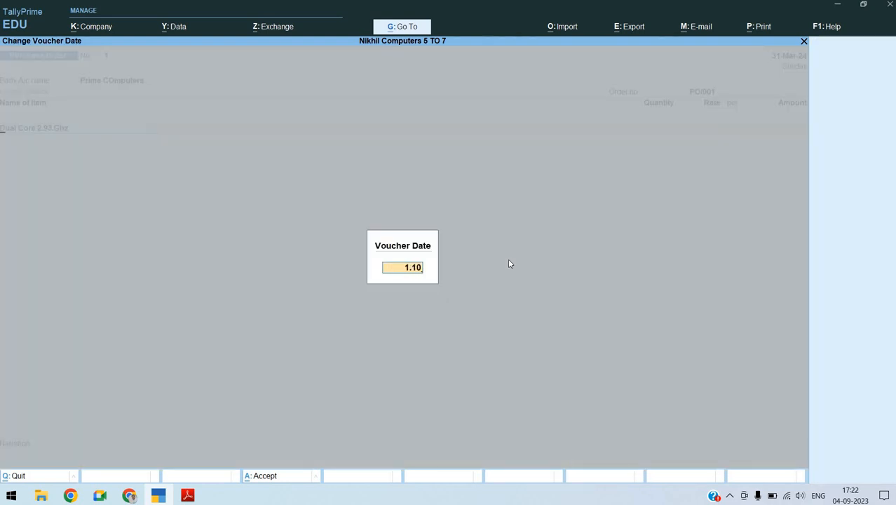
key("Return")
key("Return")
Set the Dual Core 2.93.Ghz allocation's due date to 1-Oct-23 and its quantity to 10 Nos
type("1.10")
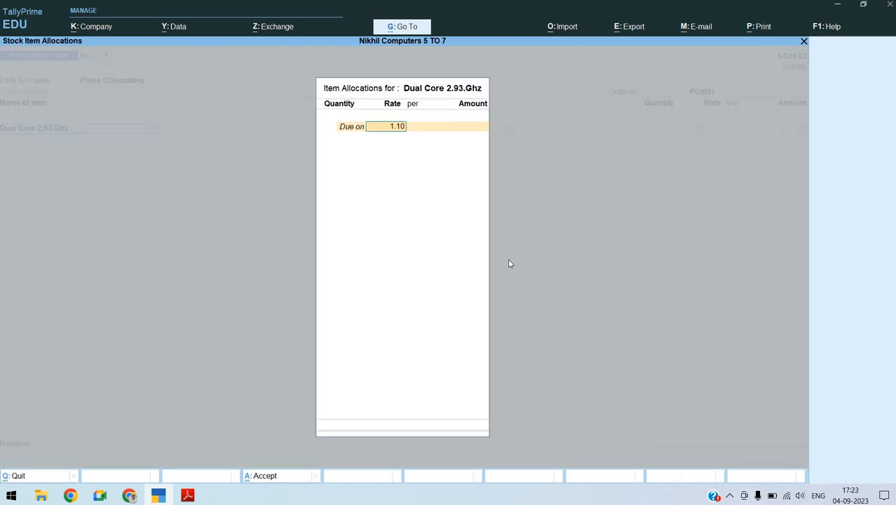
type(".2023")
key("Return")
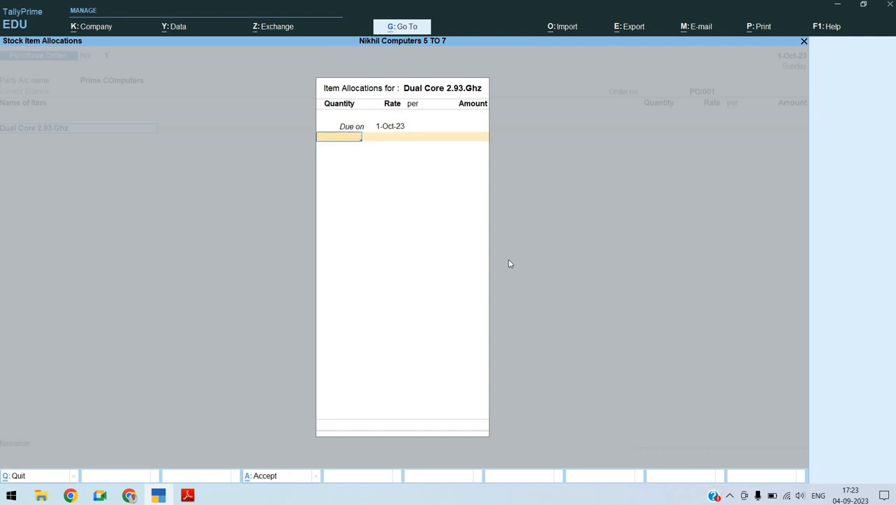
type("10")
key("Return")
Set the Dual Core 2.93.Ghz rate to 5000, accept its PUrchase A\c allocation and end the item list
key("Return")
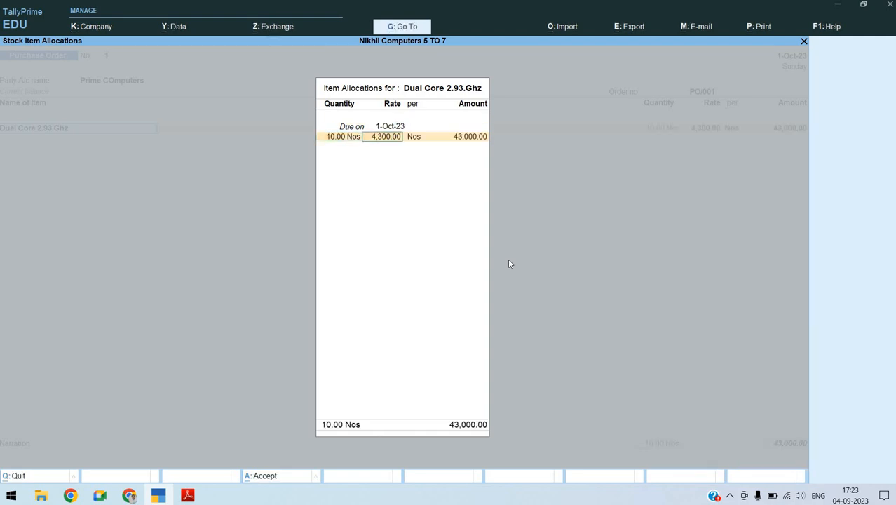
type("5000")
key("Return")
key("Return")
key("Return")
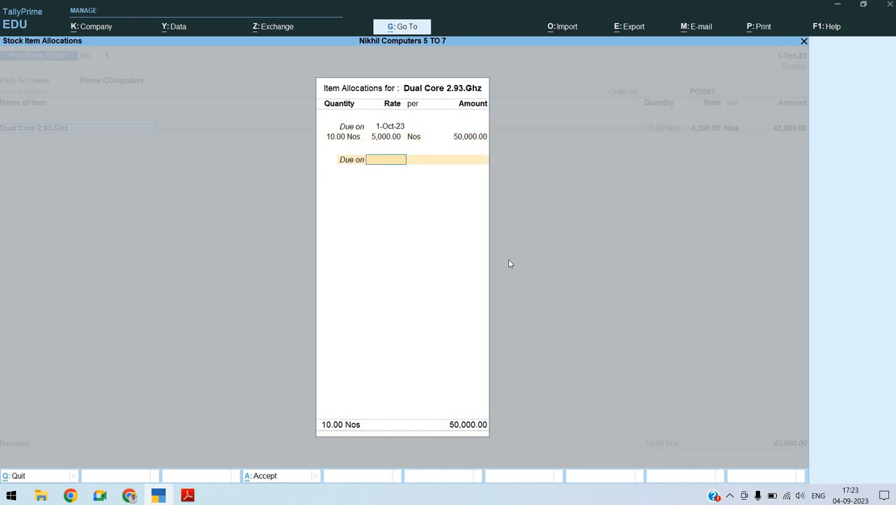
key("Return")
key("Return")
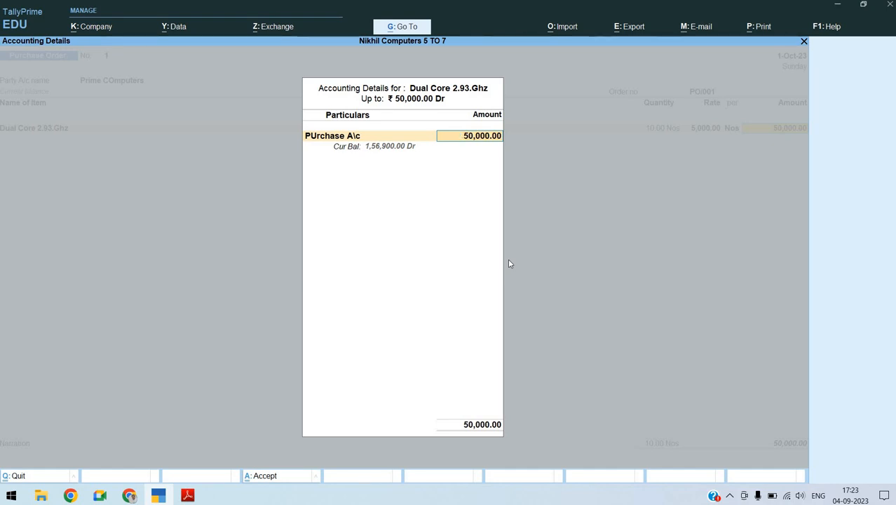
key("Return")
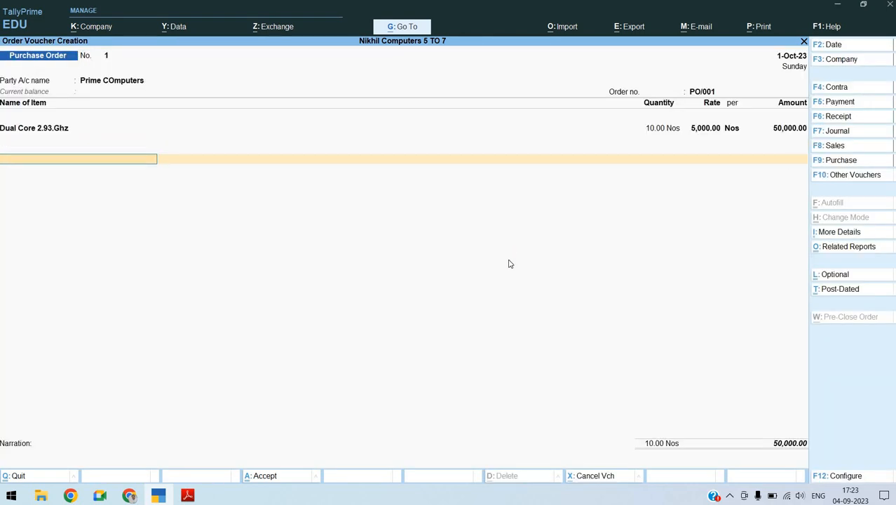
key("Return")
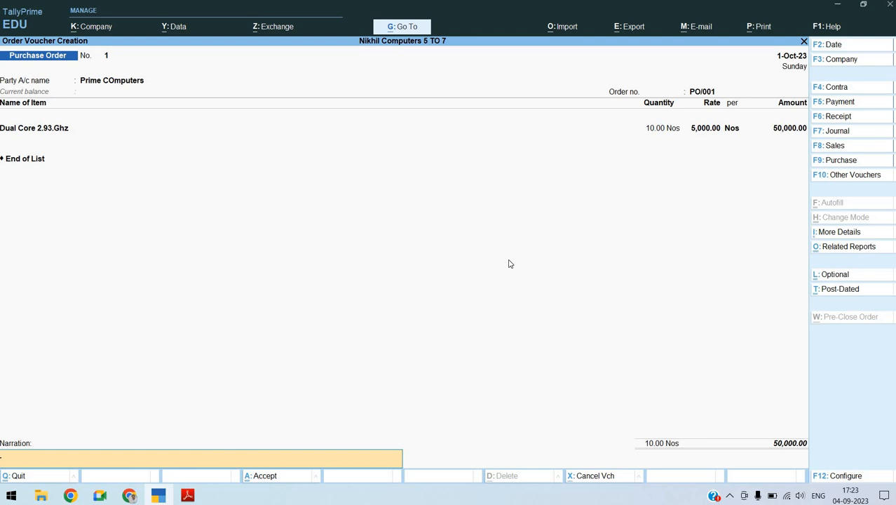
type("Bein")
key("BackSpace")
key("BackSpace")
key("BackSpace")
key("BackSpace")
key("alt+Tab")
key("alt+Tab")
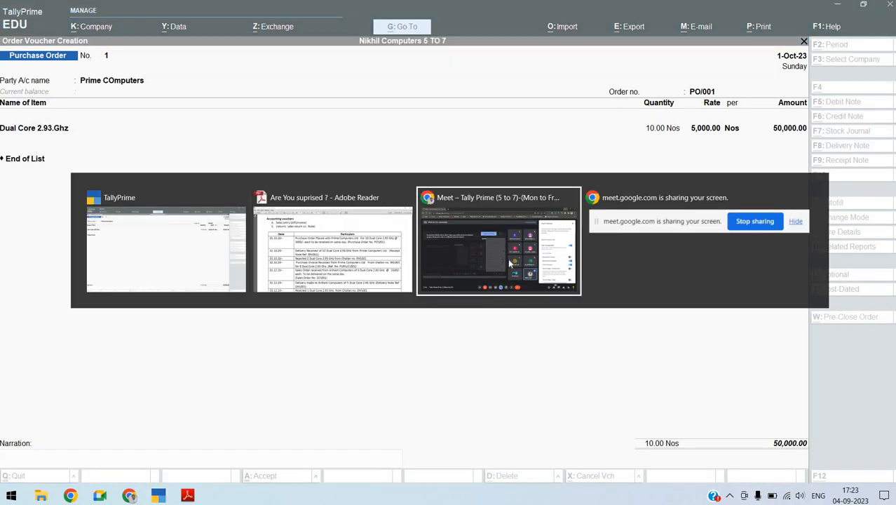
key("alt+Tab")
key("alt+Tab")
Find Notepad through the Windows search and open its recent "purchase order" file
key("super")
type("ot")
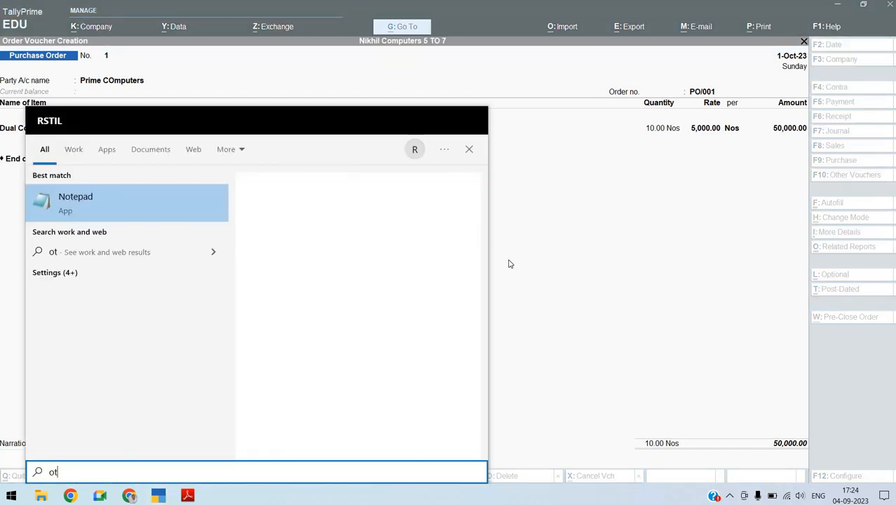
key("BackSpace")
key("BackSpace")
type("no")
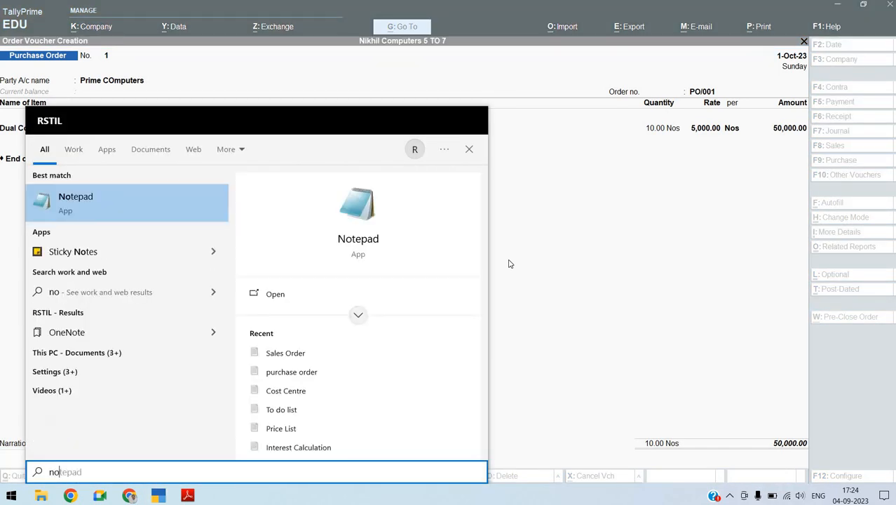
type("te")
key("Right")
key("Down")
key("Down")
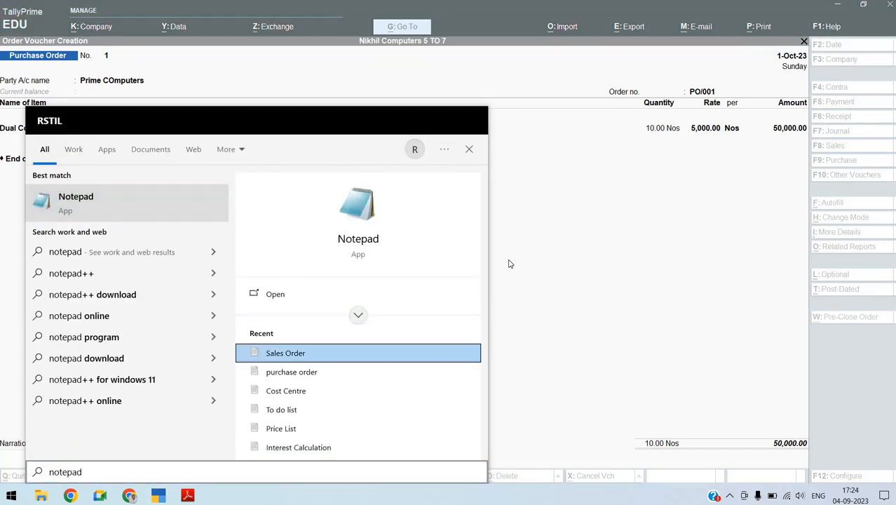
key("Return")
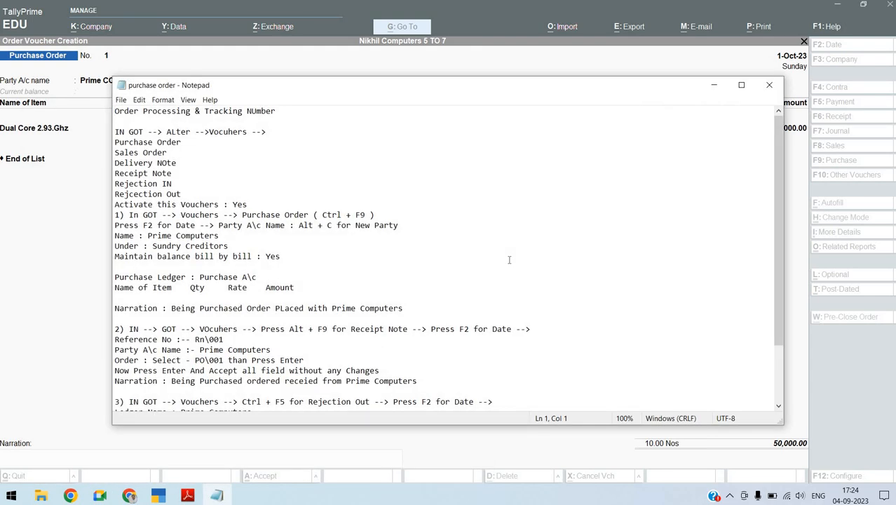
Copy the narration "Being Purchased Order PLaced with Prime Computers" from the purchase order notes
key("super+Up")
key("ctrl+plus")
key("ctrl+plus")
key("ctrl+plus")
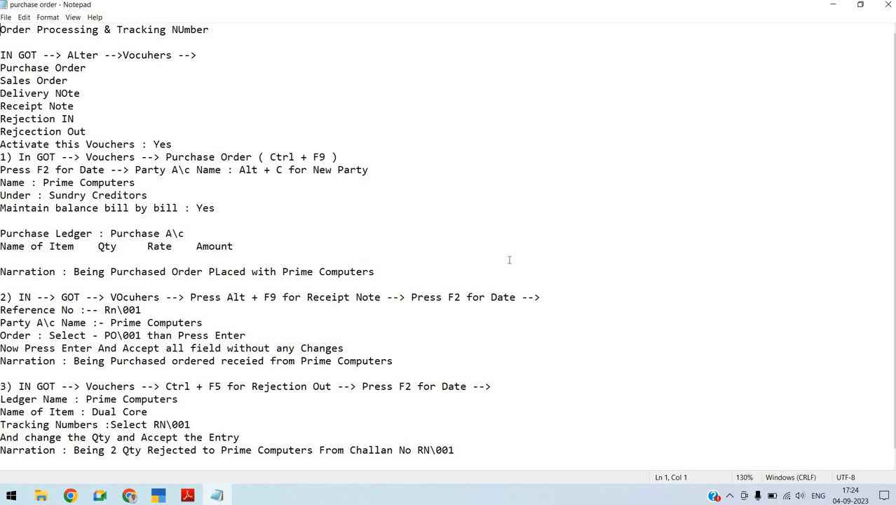
left_click(216, 139)
left_click(74, 271)
key("shift+Right")
key("shift+Right")
key("shift+Right")
key("shift+Right")
key("shift+Right")
key("shift+Right")
key("shift+Right")
key("shift+Right")
key("shift+Right")
key("shift+Right")
key("shift+Right")
key("shift+Right")
key("shift+Right")
key("shift+Right")
key("shift+Right")
key("shift+Right")
key("shift+Right")
key("shift+Right")
key("shift+Right")
key("shift+Right")
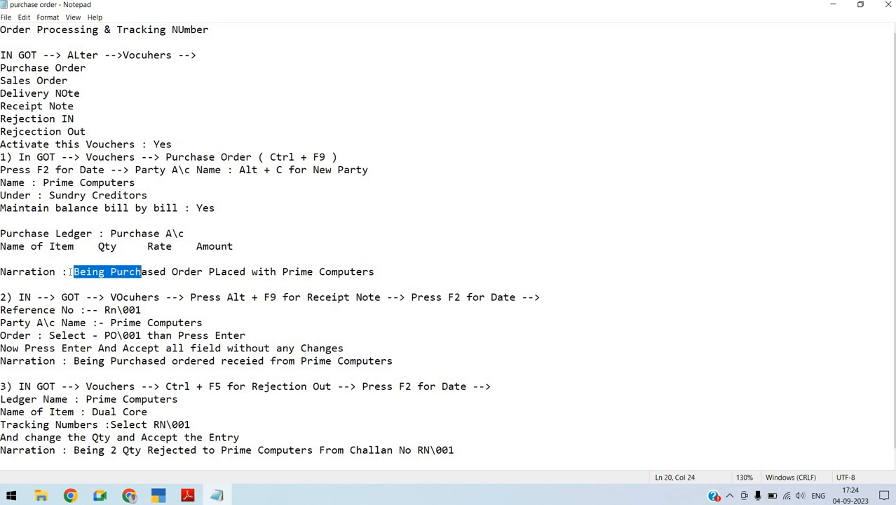
key("shift+Right")
key("shift+Right")
key("shift+Right")
key("shift+Right")
key("shift+Right")
key("shift+Right")
key("shift+Right")
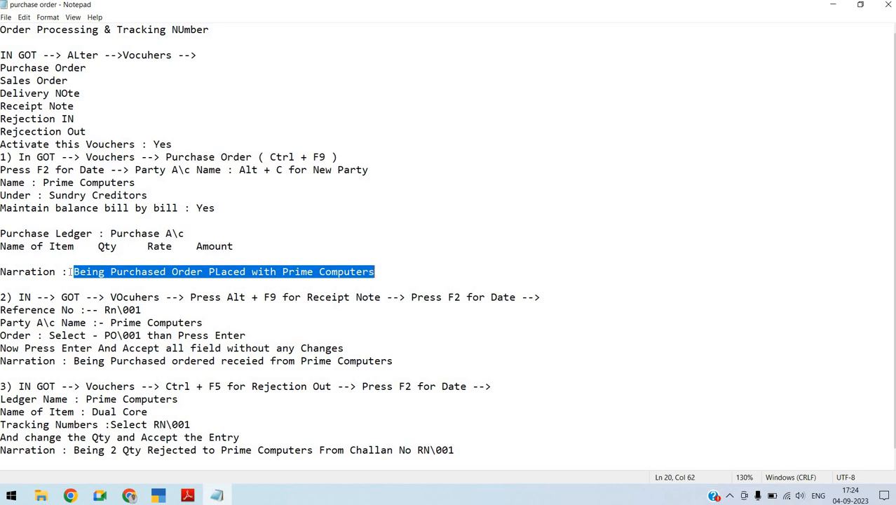
Switch to TallyPrime, paste the copied text as the purchase order's narration and save the voucher
key("alt+Tab")
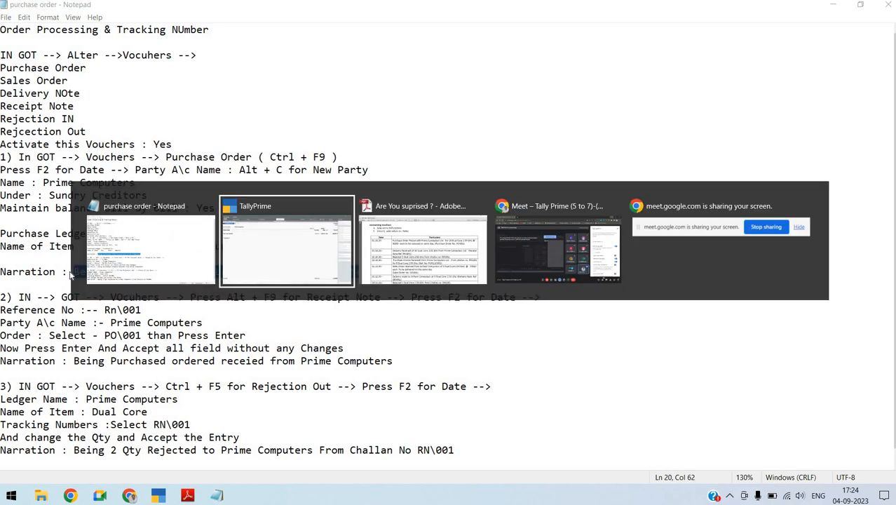
key("ctrl+alt+v")
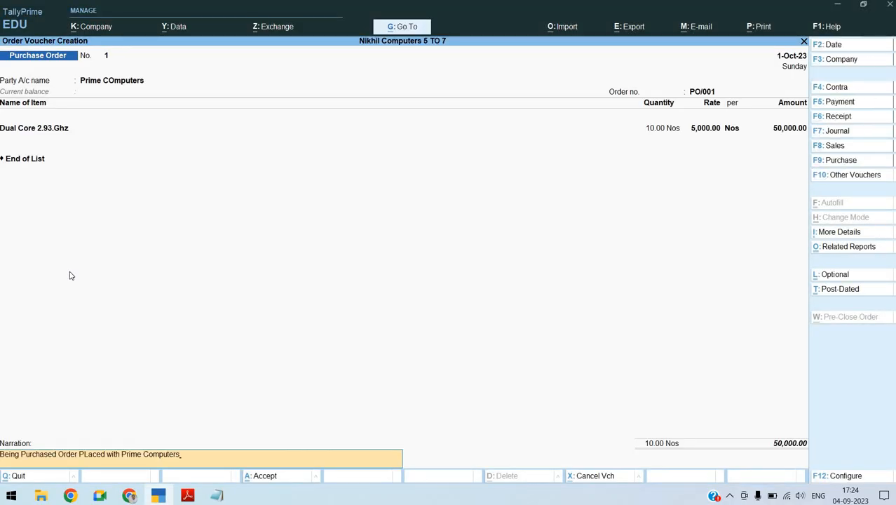
key("Return")
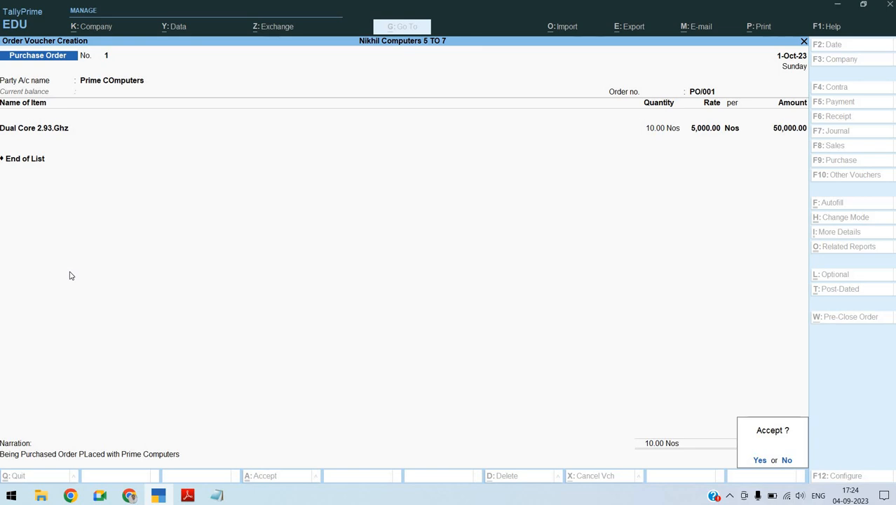
left_click(70, 275)
key("Return")
Review the receipt note instructions in the Notepad notes and the delivery transaction in the Adobe Reader assignment
key("alt+Tab")
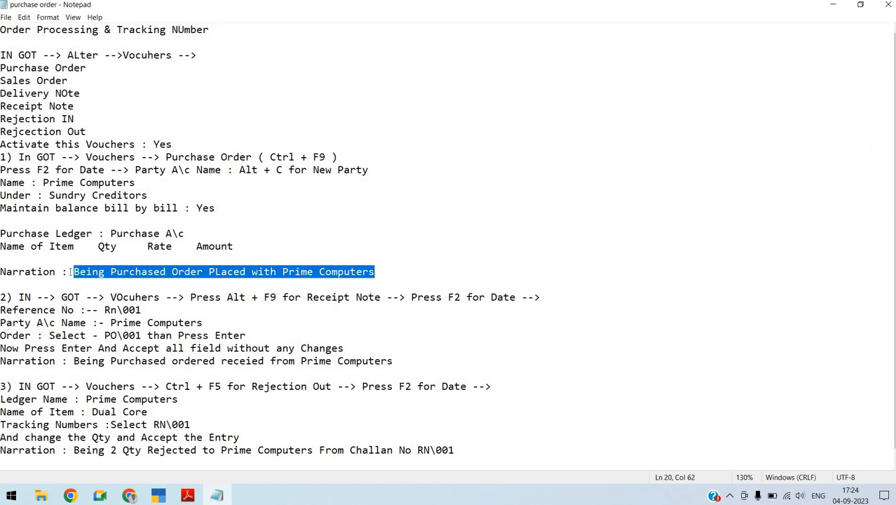
key("Right")
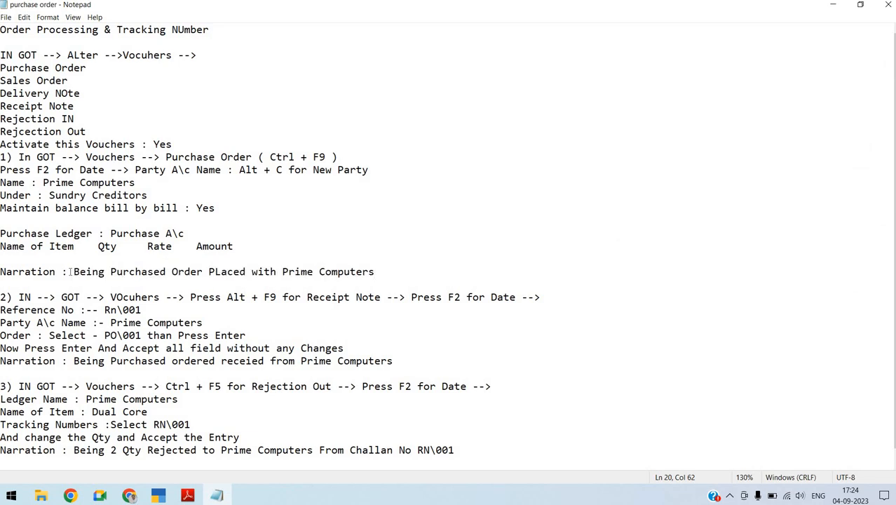
key("ctrl+minus")
key("ctrl+minus")
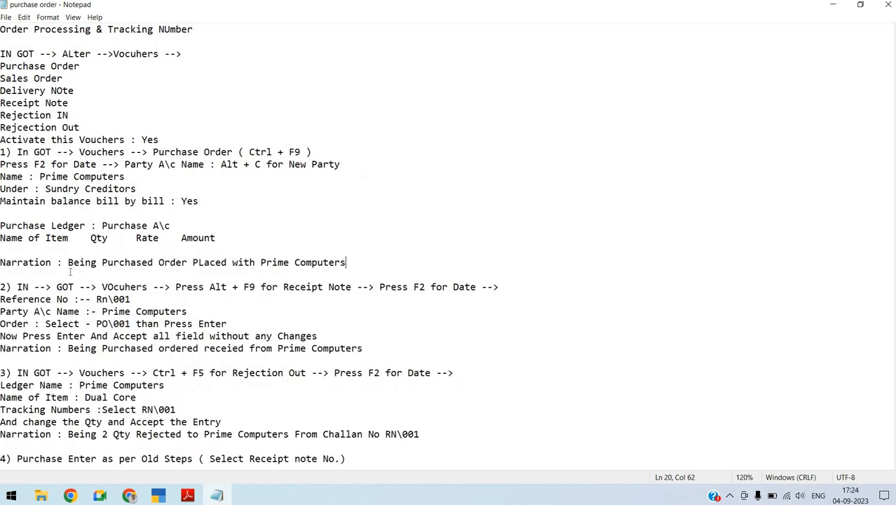
key("ctrl+plus")
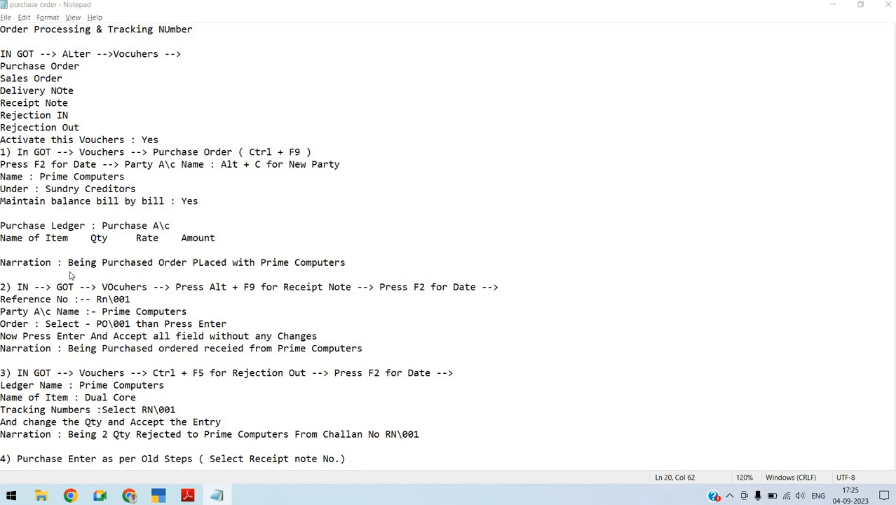
key("alt+Tab")
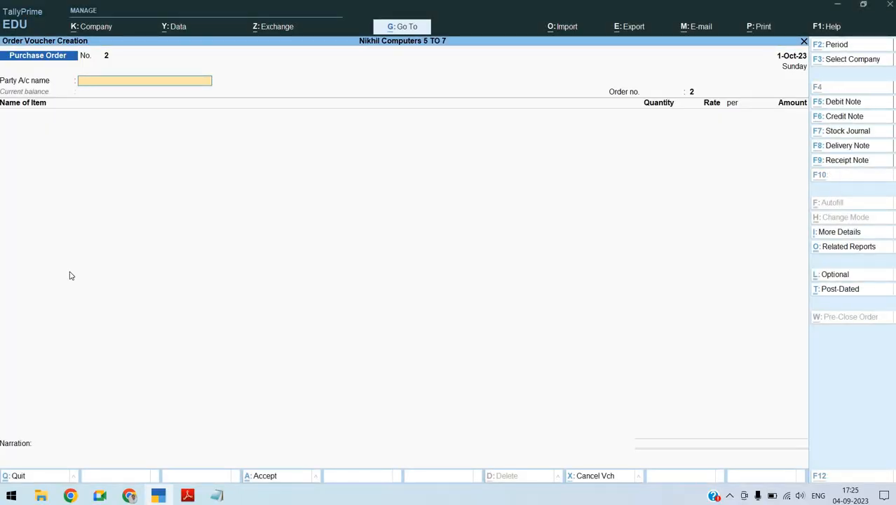
key("alt+Tab")
key("alt+Tab")
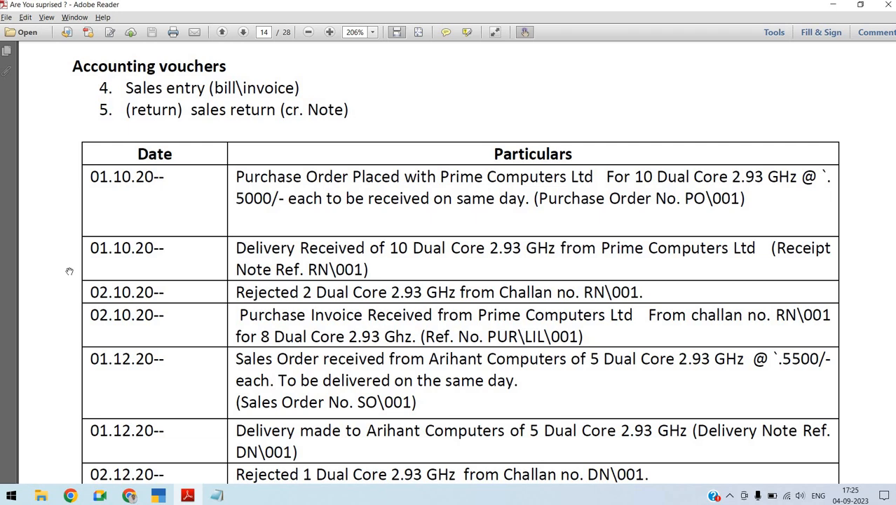
Switch to TallyPrime and start a Receipt Note voucher dated 1-Oct-23
key("alt+Tab")
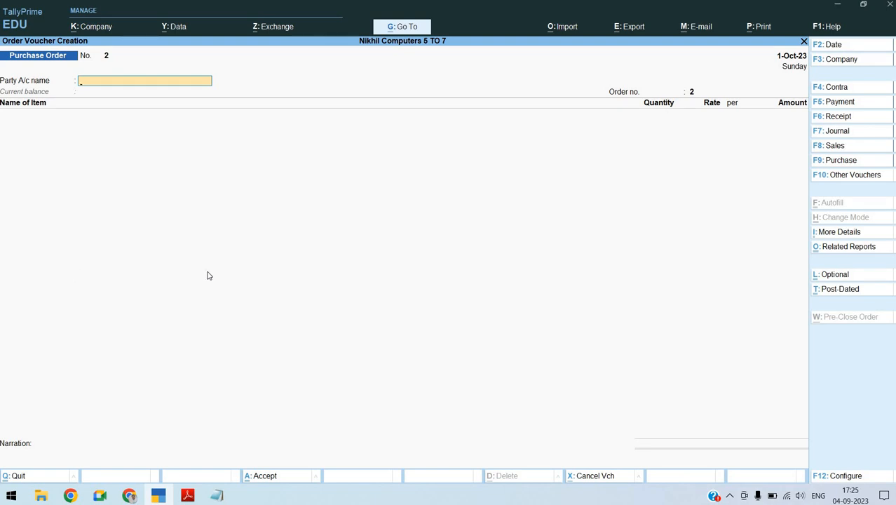
key("alt")
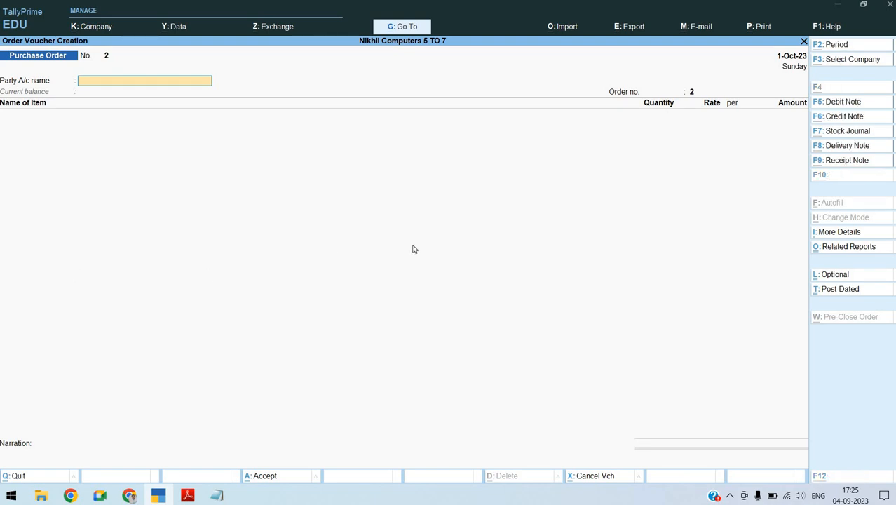
left_click(847, 160)
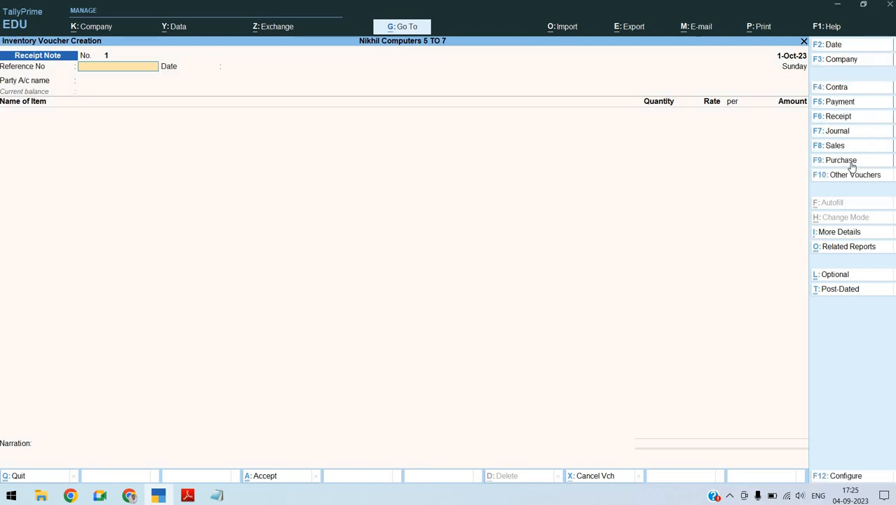
key("F2")
type("1")
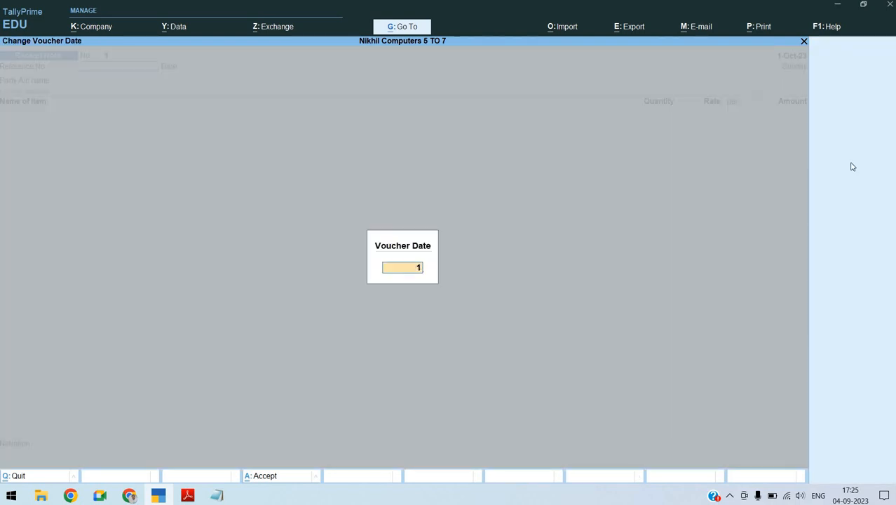
type(".10")
key("Return")
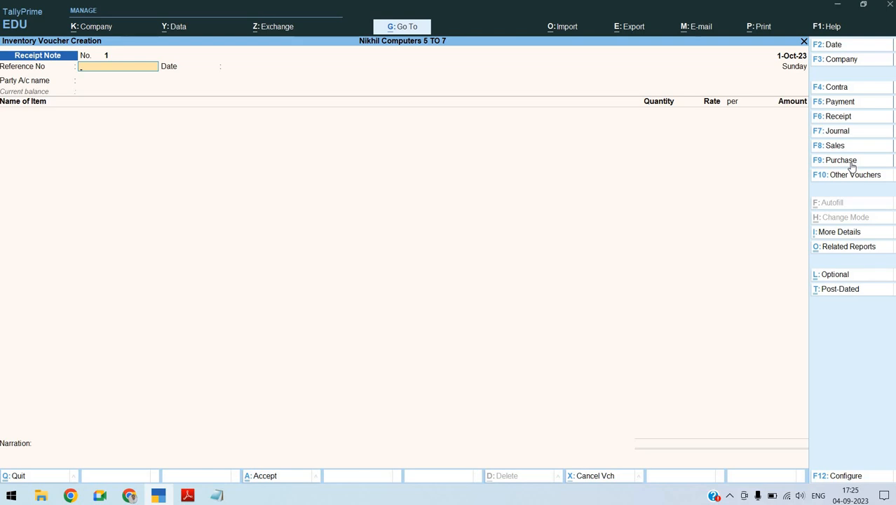
Set the receipt note's reference number to RN\001, keep its date and choose Prime COmputers as the party account
type("RN\\001")
key("Return")
key("Return")
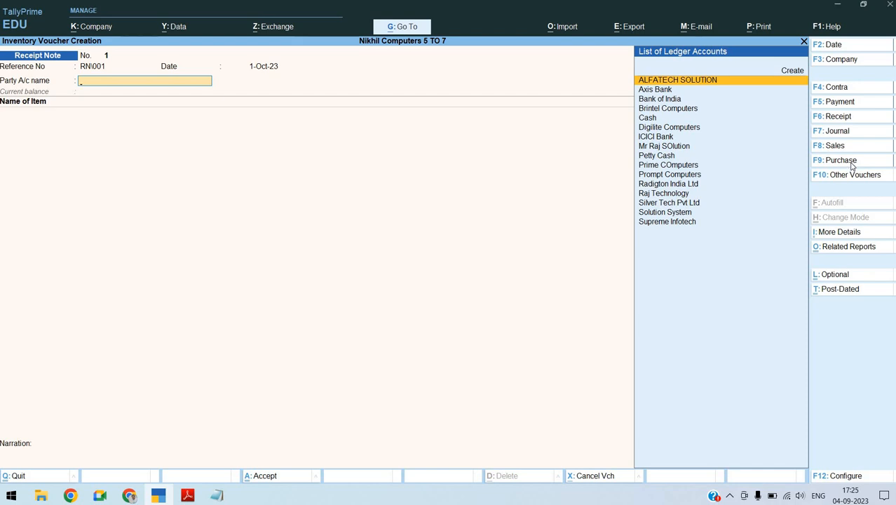
key("space")
type("PR")
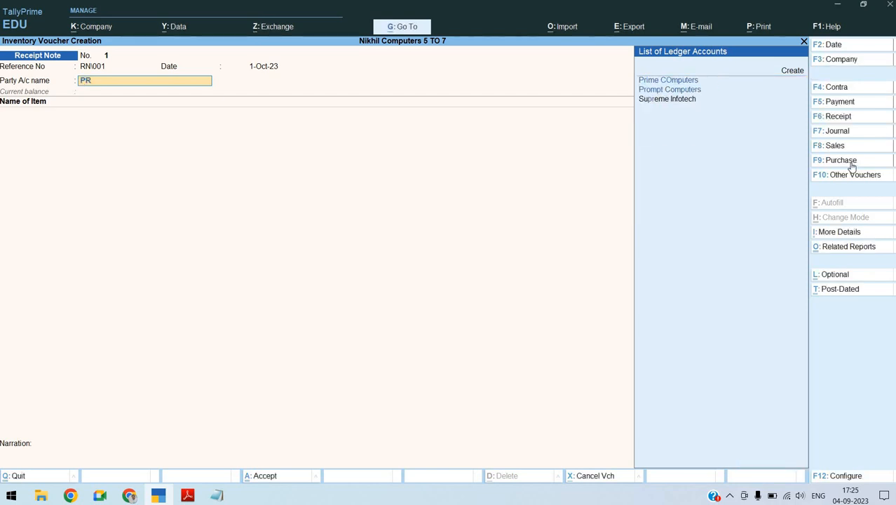
key("Return")
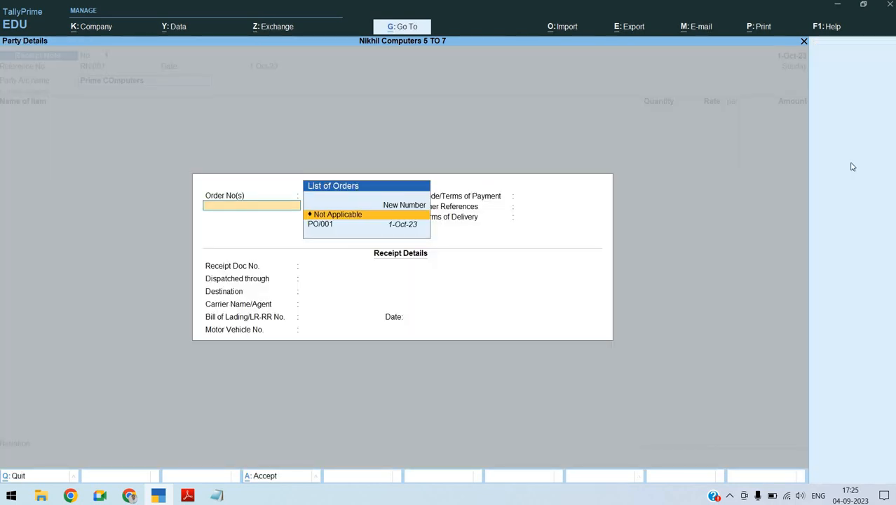
Link the receipt note to order PO/001 and leave the remaining order and receipt details blank
key("Return")
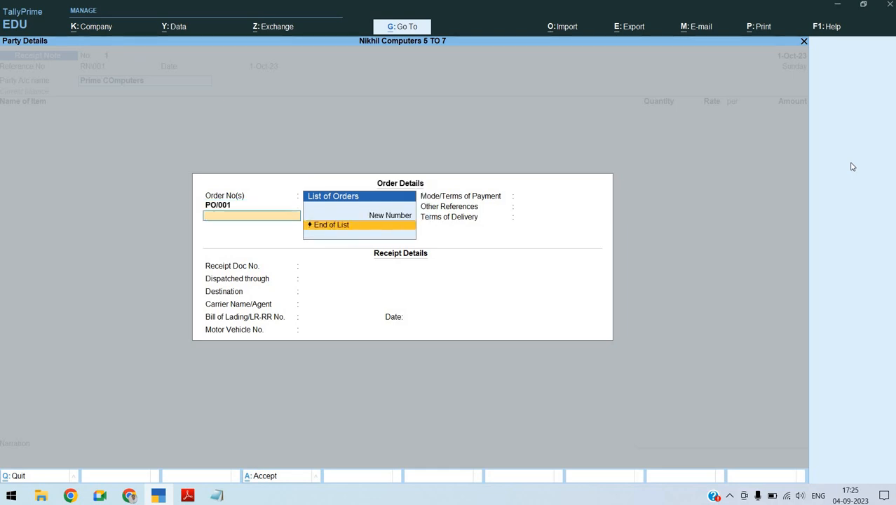
key("Return")
key("Return")
key("Return")
key("Return")
key("Return")
key("Return")
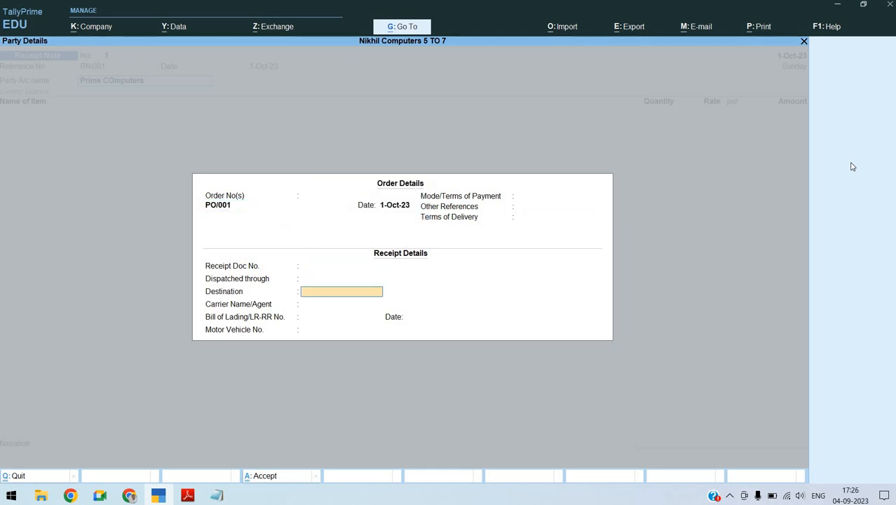
key("Return")
key("Return")
key("Return")
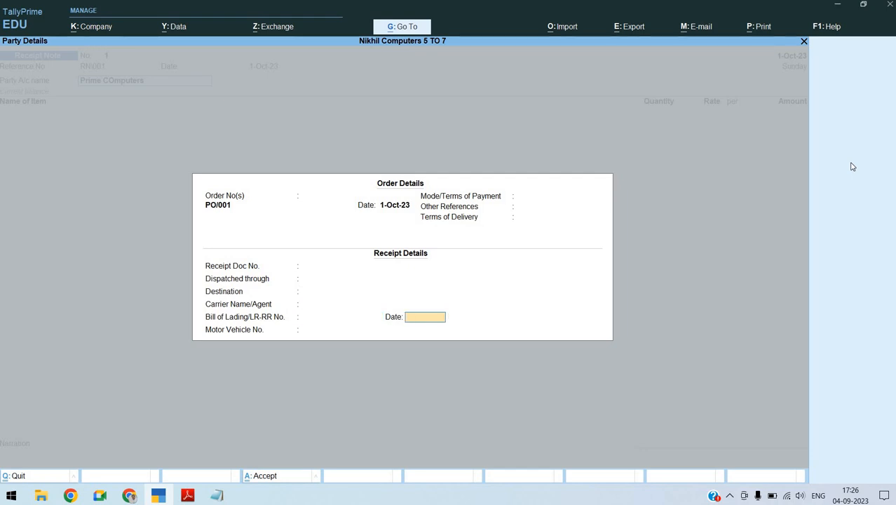
key("Return")
key("Return")
Accept the supplier's party details on the receipt note without changes
key("Return")
key("Return")
key("Return")
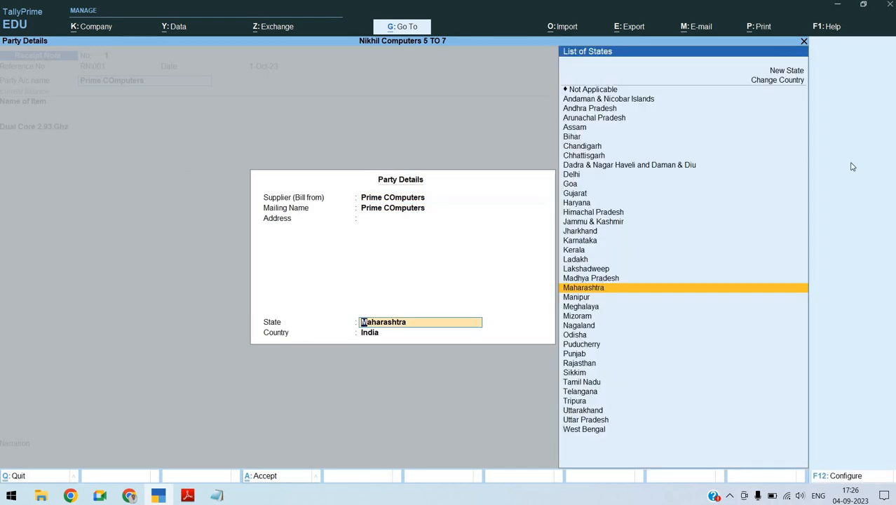
key("Return")
key("Return")
key("Return")
key("Return")
key("Return")
key("Return")
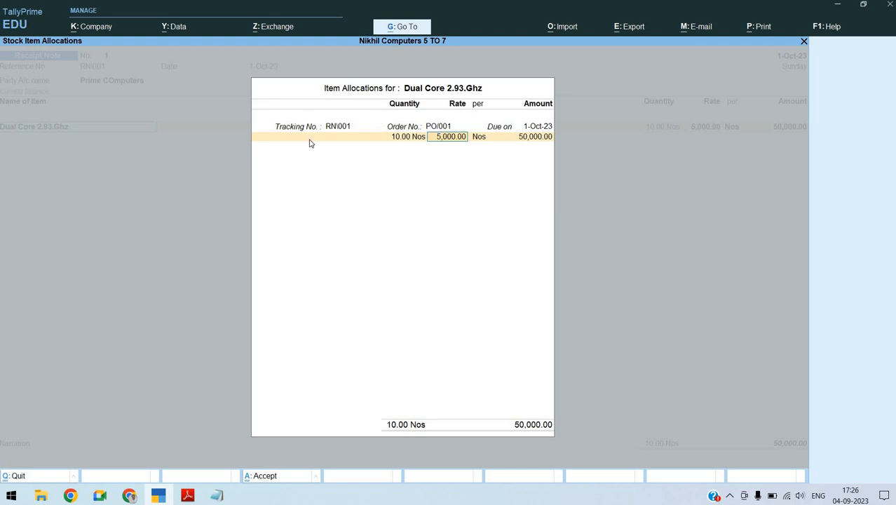
Accept the Dual Core 2.93.Ghz allocation with tracking number RN\001, order PO/001, 10 Nos and rate 5,000
key("Return")
key("Return")
key("Return")
key("Return")
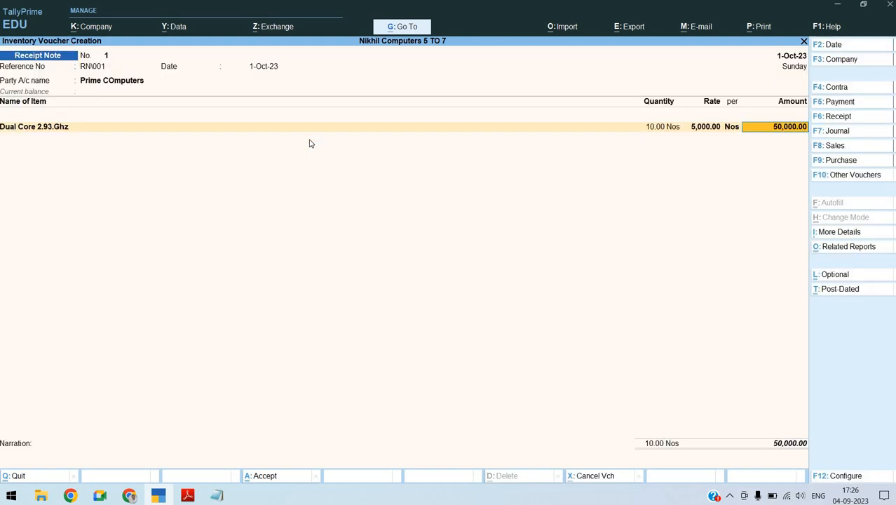
End the receipt note's item list after Dual Core 2.93.Ghz and switch to the purchase order notes in Notepad
key("Return")
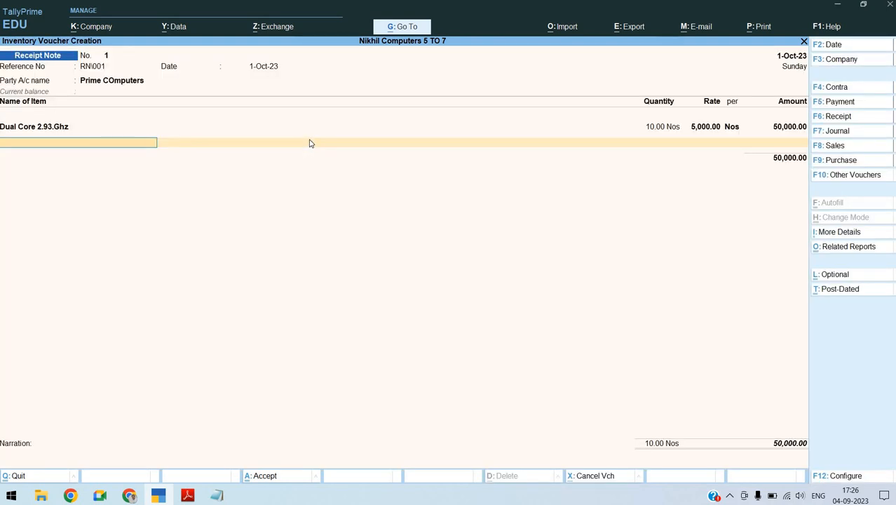
key("Return")
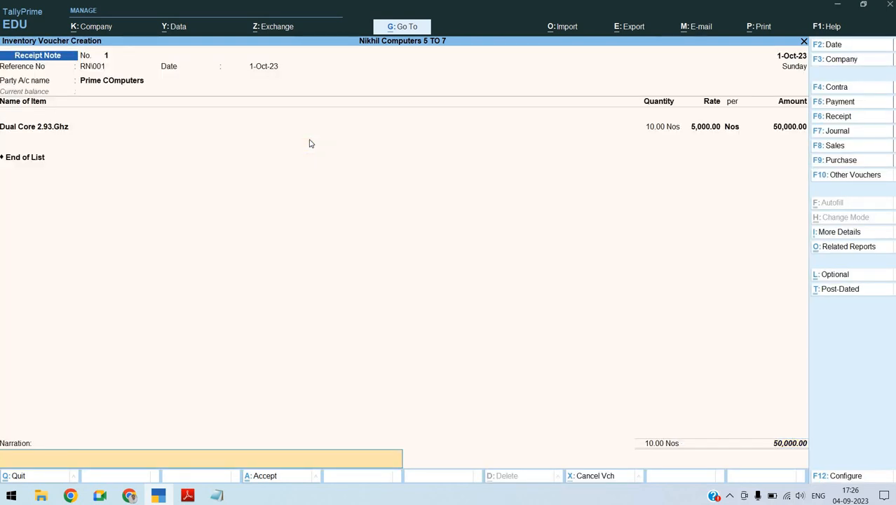
type("bEING")
key("BackSpace")
key("BackSpace")
key("BackSpace")
key("BackSpace")
key("BackSpace")
key("BackSpace")
key("alt+Tab")
key("alt+Tab")
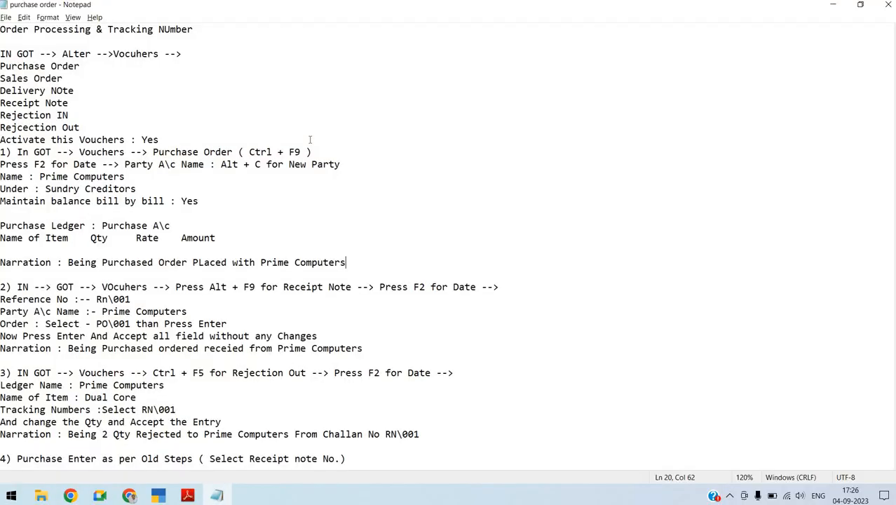
Copy the narration "Being Purchased ordered receied from Prime Computers" from the receipt note section of the notes
key("Down")
key("Down")
key("Down")
key("Down")
key("Down")
key("Down")
key("shift+Up")
key("shift+Right")
key("shift+Right")
key("shift+Right")
key("shift+Right")
key("shift+Right")
key("shift+Right")
key("shift+Right")
key("shift+Right")
key("shift+Right")
key("shift+Right")
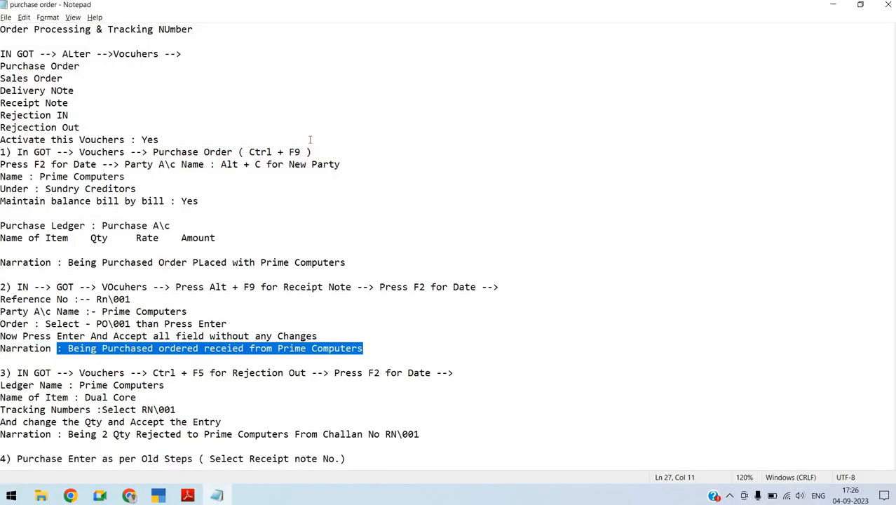
key("shift+Right")
key("shift+Right")
key("ctrl+c")
Switch back to TallyPrime, paste the copied narration into the receipt note and save the voucher
key("alt+Tab")
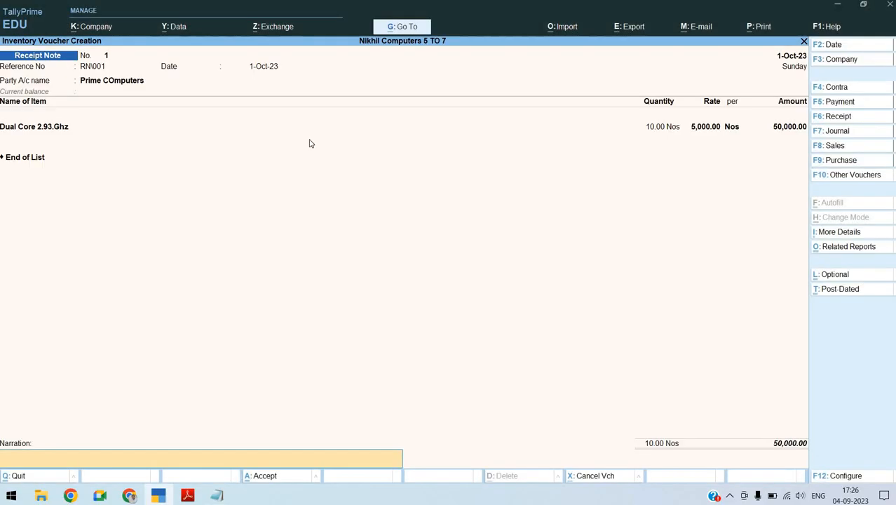
key("ctrl+v")
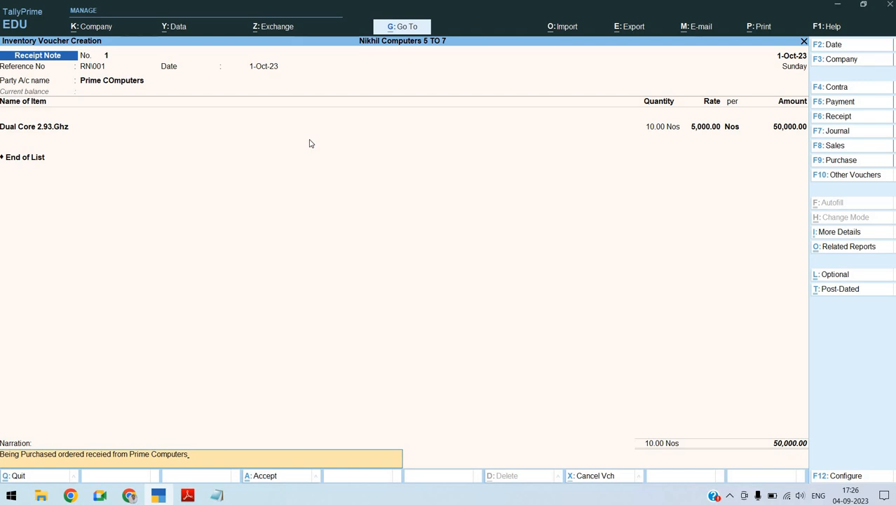
key("Return")
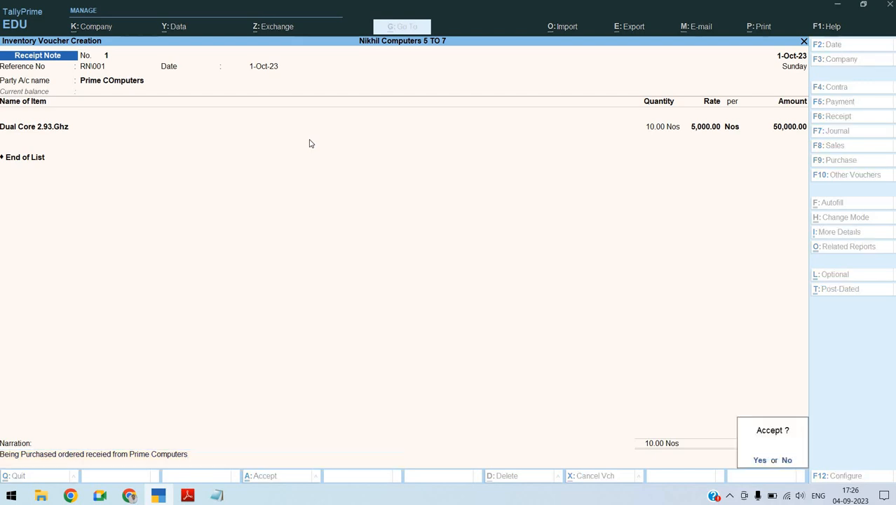
key("Return")
Check the assignment's next entries in Adobe Reader and start a purchase voucher in TallyPrime dated 2-Oct-23
key("alt+Tab")
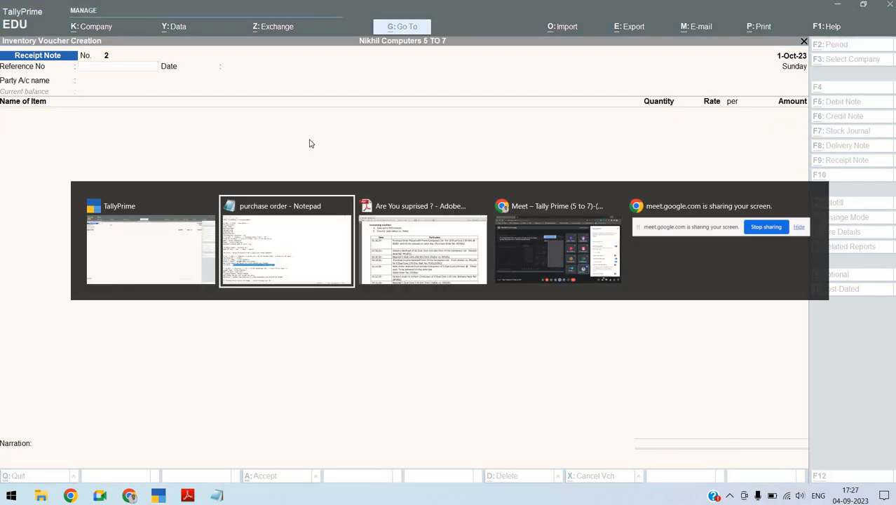
key("alt+Tab")
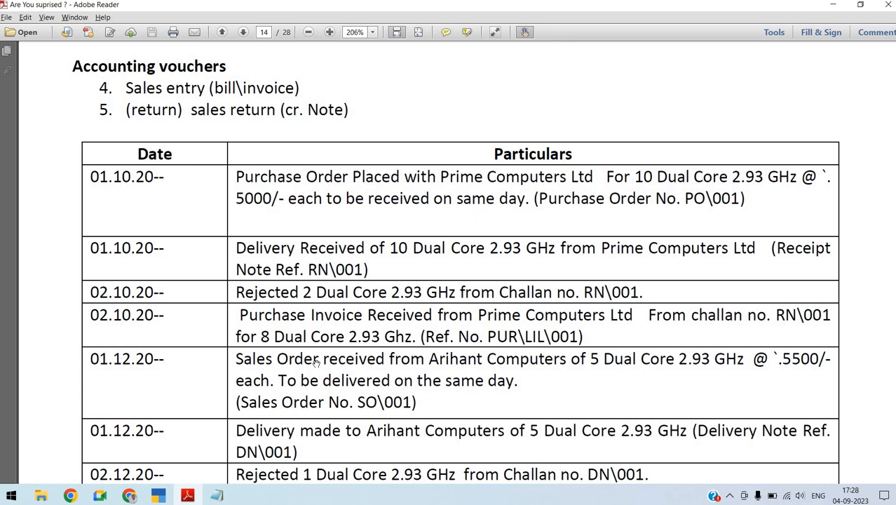
key("alt+Tab")
key("alt+Tab")
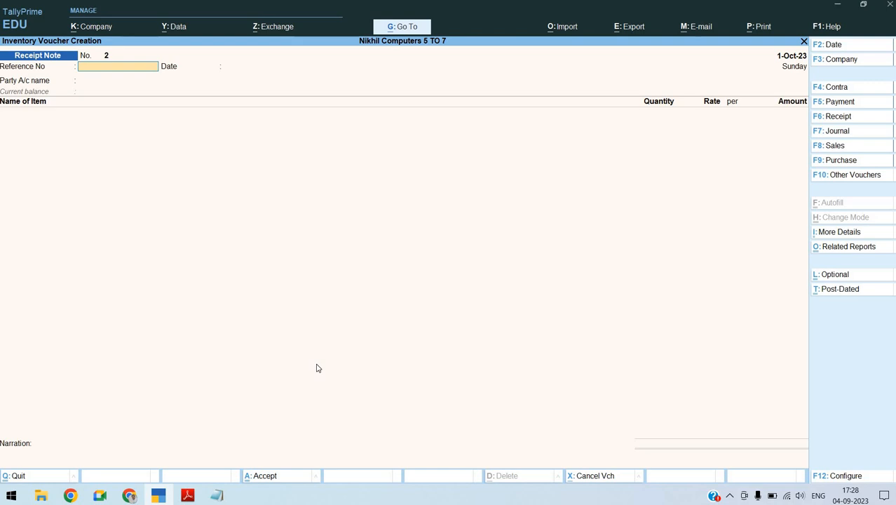
left_click(862, 162)
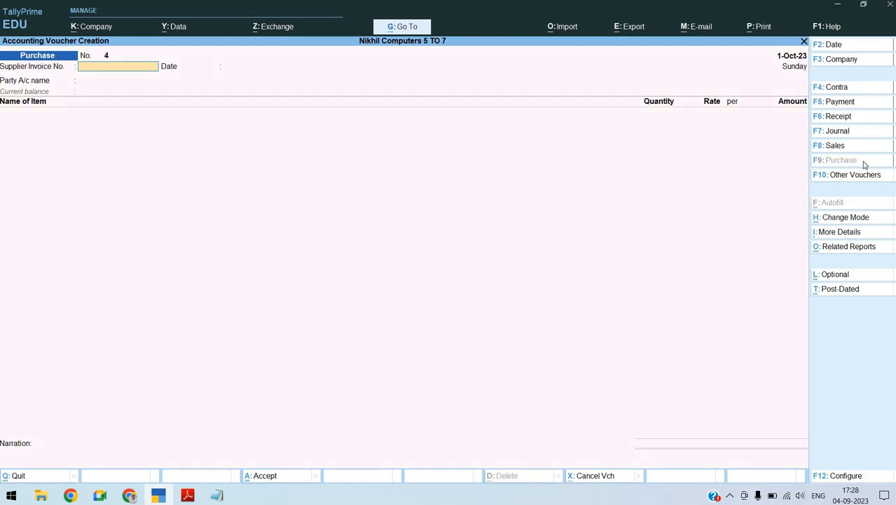
key("F2")
key("Return")
type("PUR\\LIL\\")
key("alt+Tab")
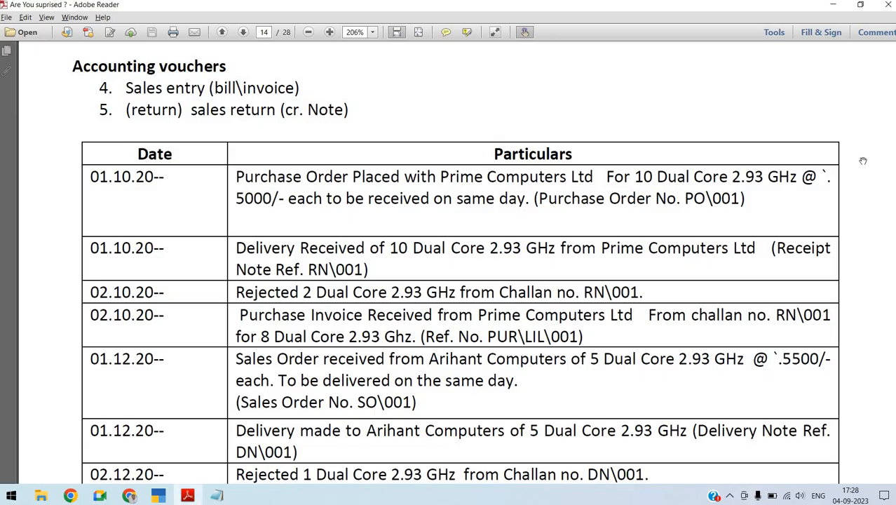
key("alt+Tab")
type("\\LIL\\001")
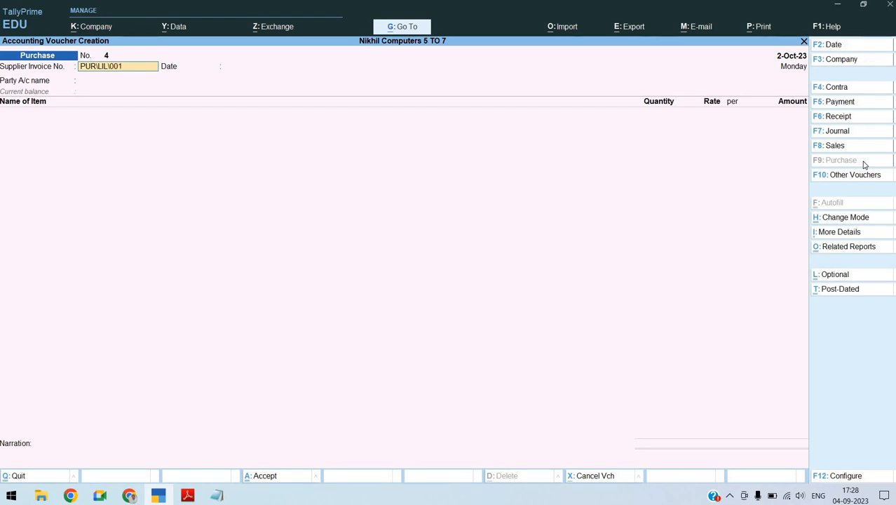
key("Return")
key("Return")
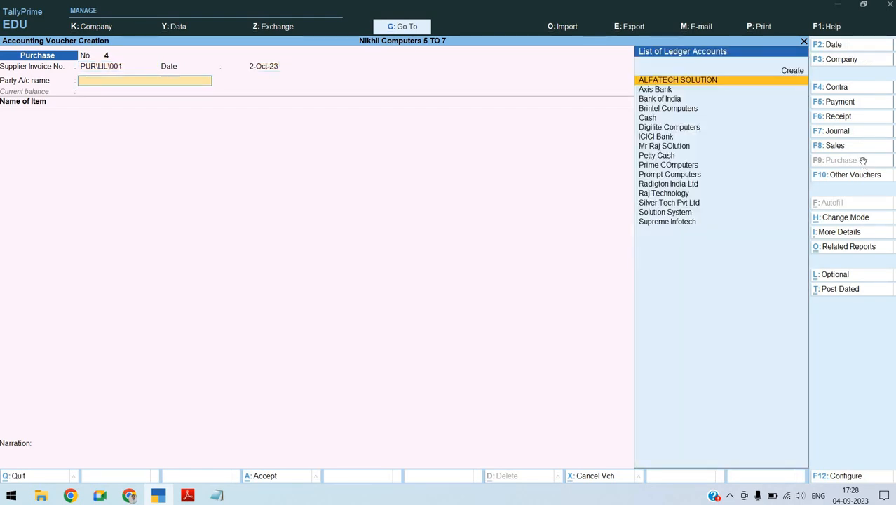
key("alt+Tab")
key("alt+Tab")
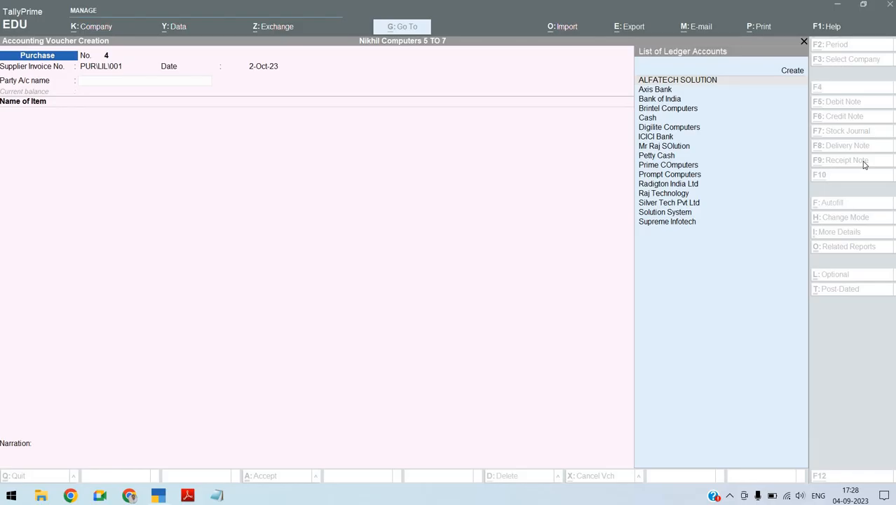
type("PRI")
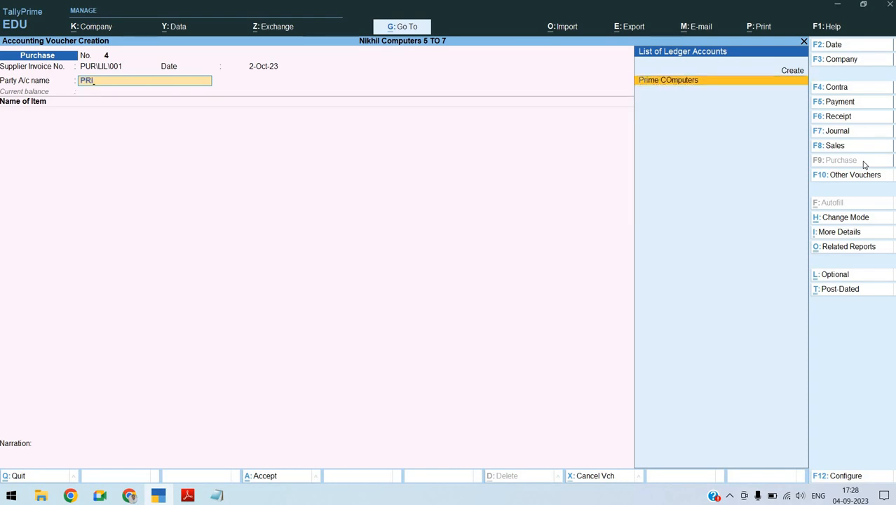
key("Return")
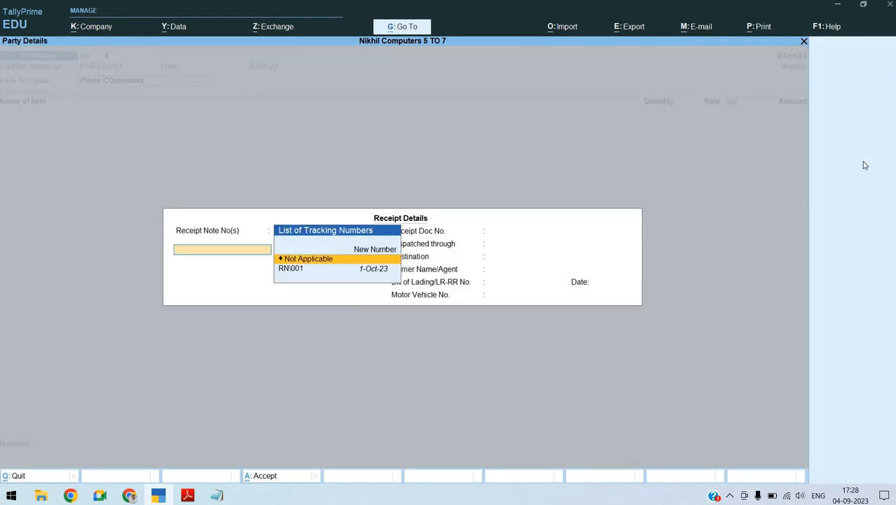
key("Down")
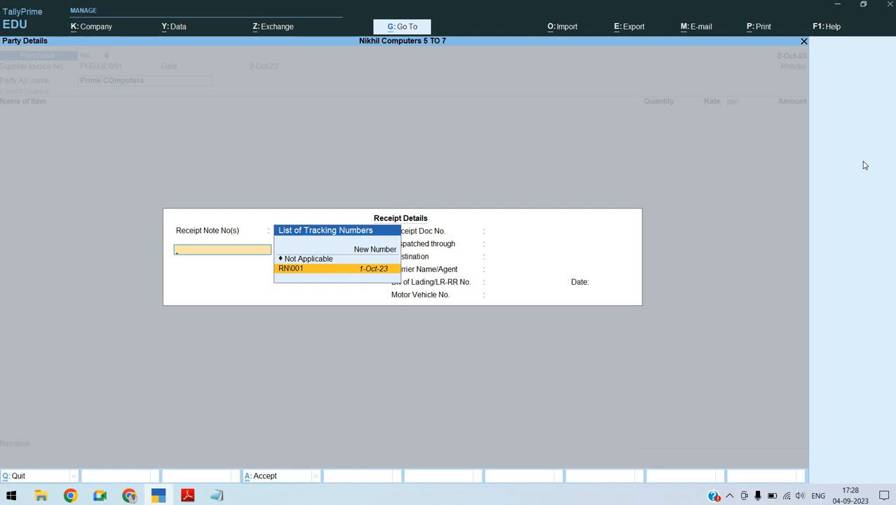
key("Return")
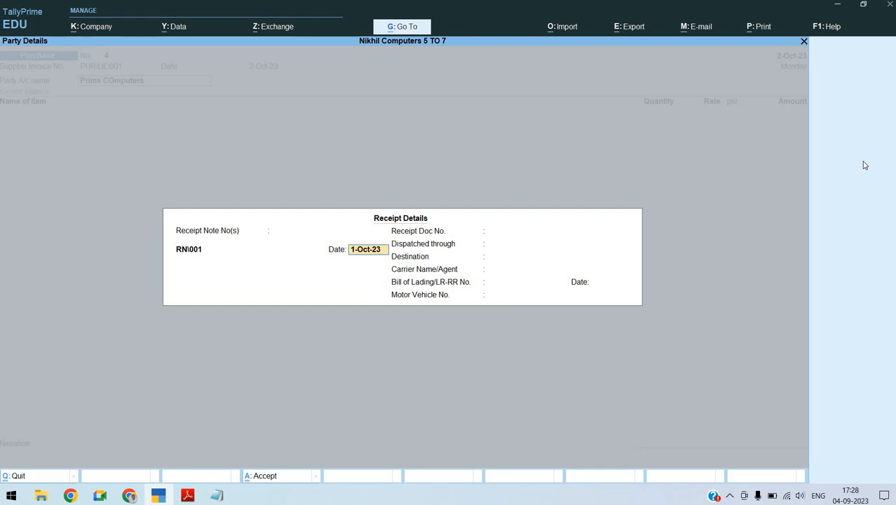
key("BackSpace")
key("Escape")
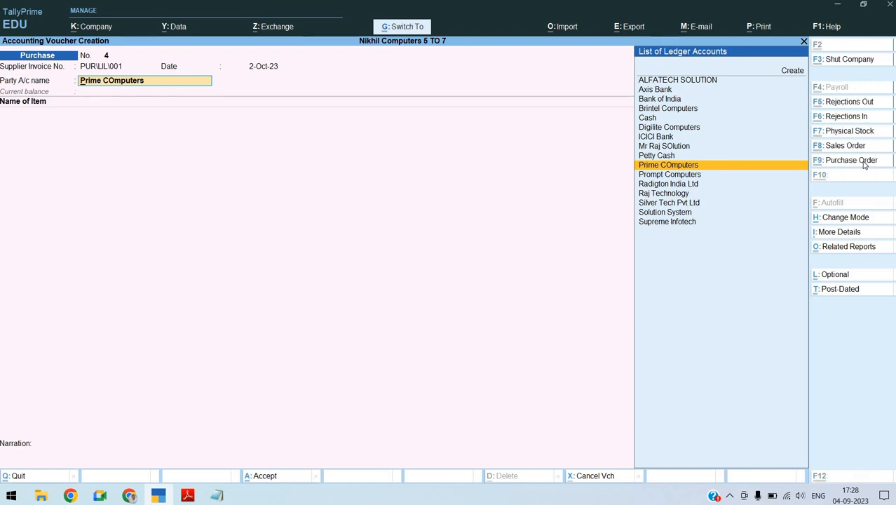
key("ctrl+q")
Check the Receipt Note and Rejections Out entries in the Statistics report and return to the Gateway of Tally
key("d")
key("s")
key("s")
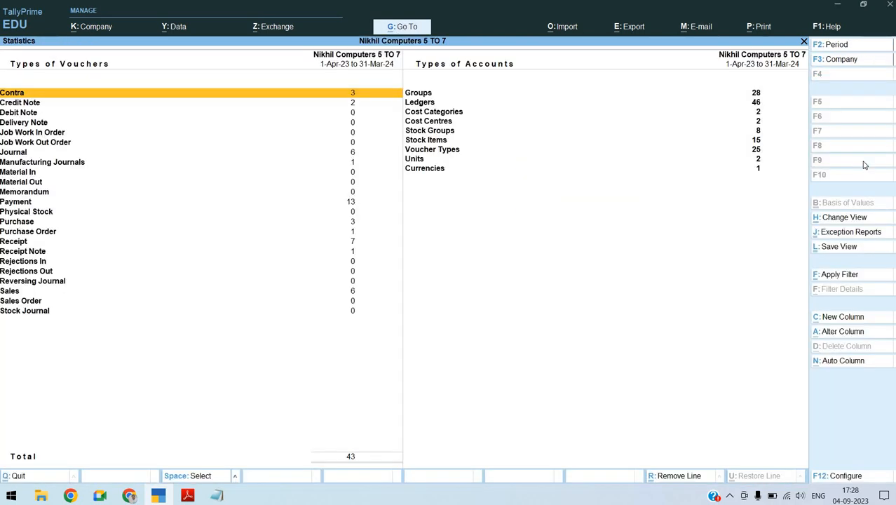
key("r")
key("Down")
key("Down")
key("Down")
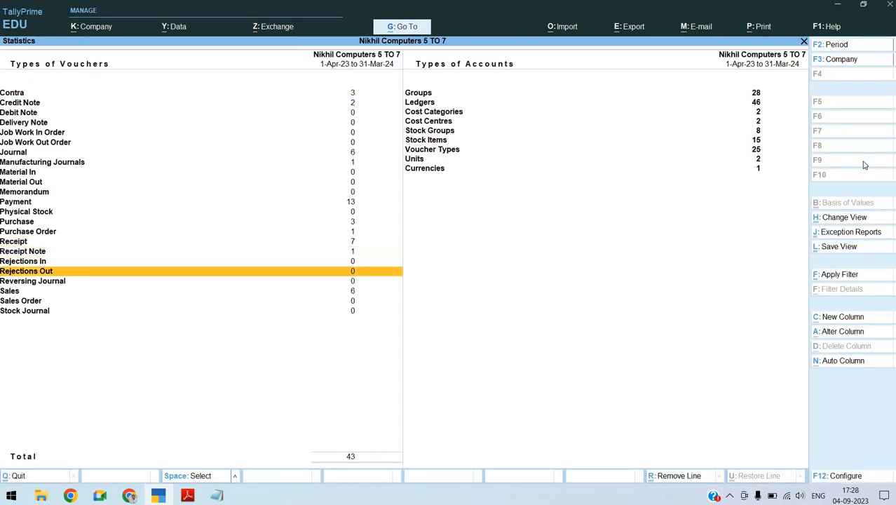
key("Escape")
key("Escape")
key("Escape")
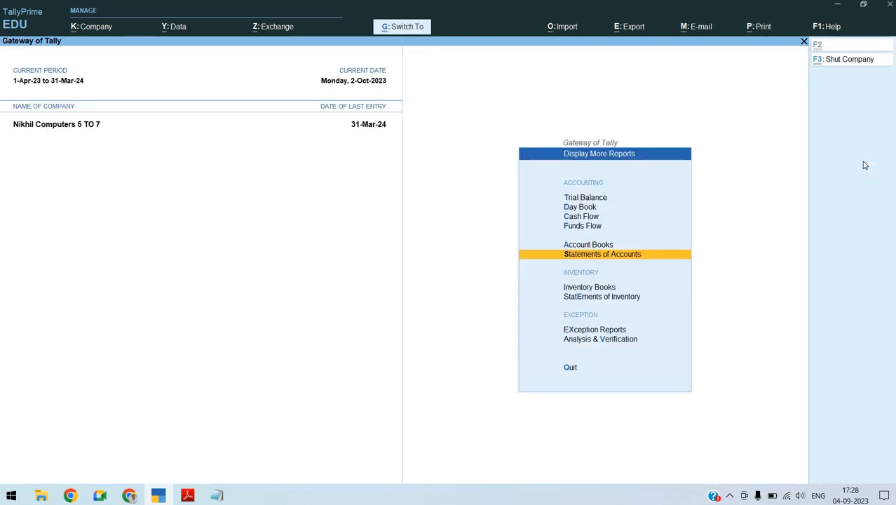
key("Escape")
Return to voucher entry, check the rejection entry in the assignment PDF and start a Rejections Out voucher
key("Up")
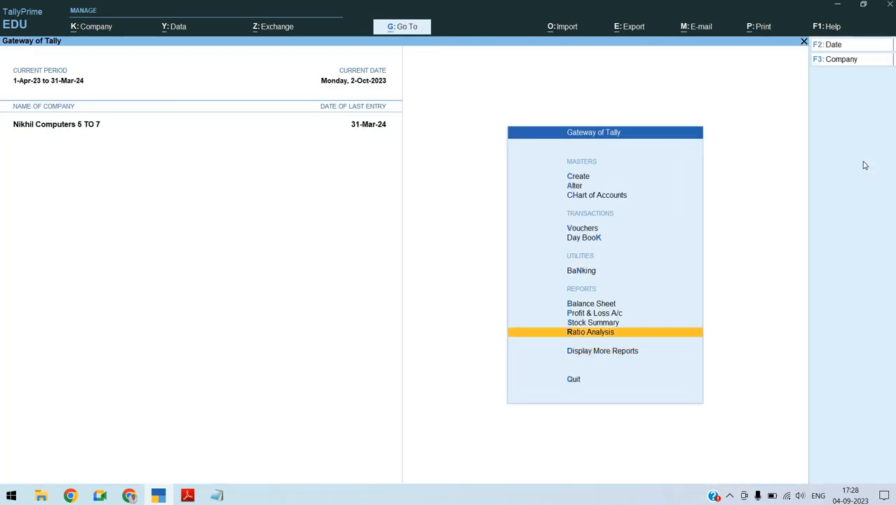
key("Up")
key("Up")
key("Up")
key("Up")
key("Up")
key("Up")
key("Return")
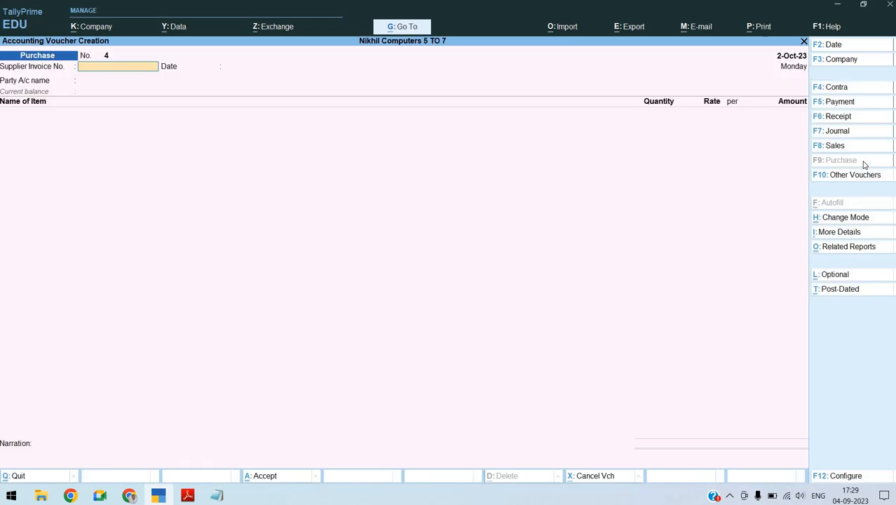
key("alt+Tab")
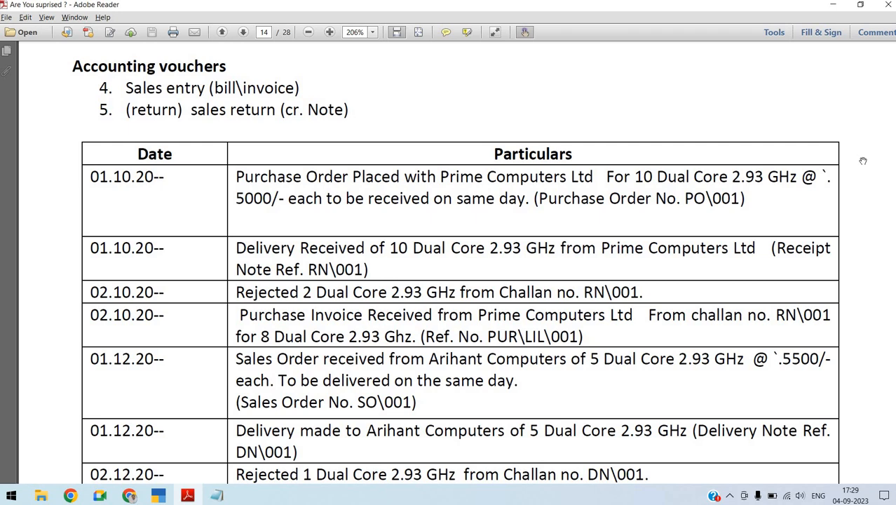
key("alt+Tab")
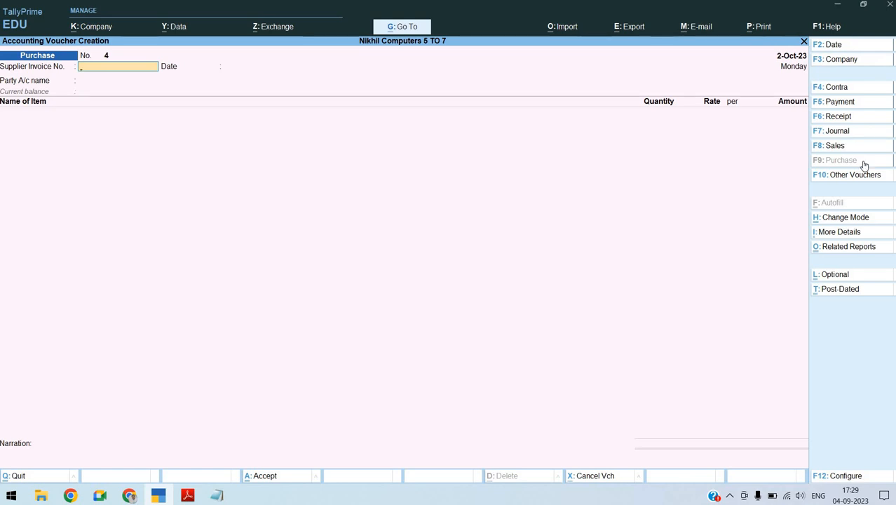
key("ctrl")
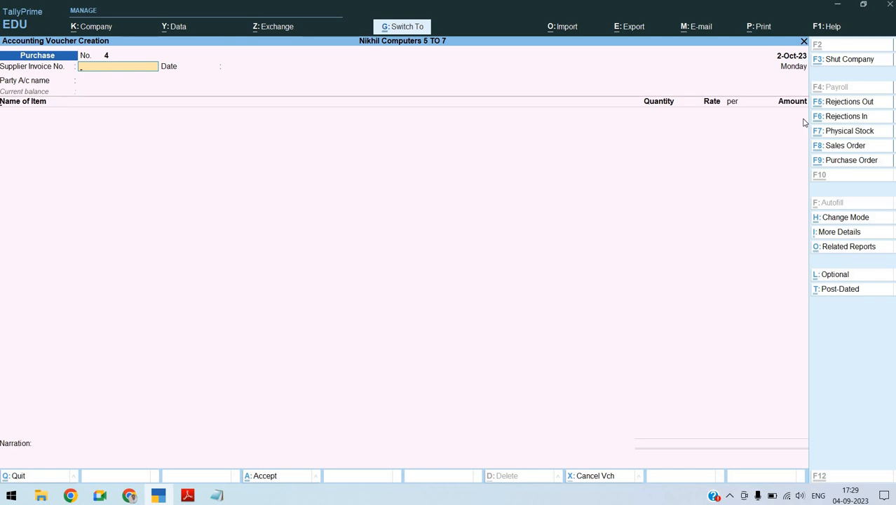
key("ctrl+F5")
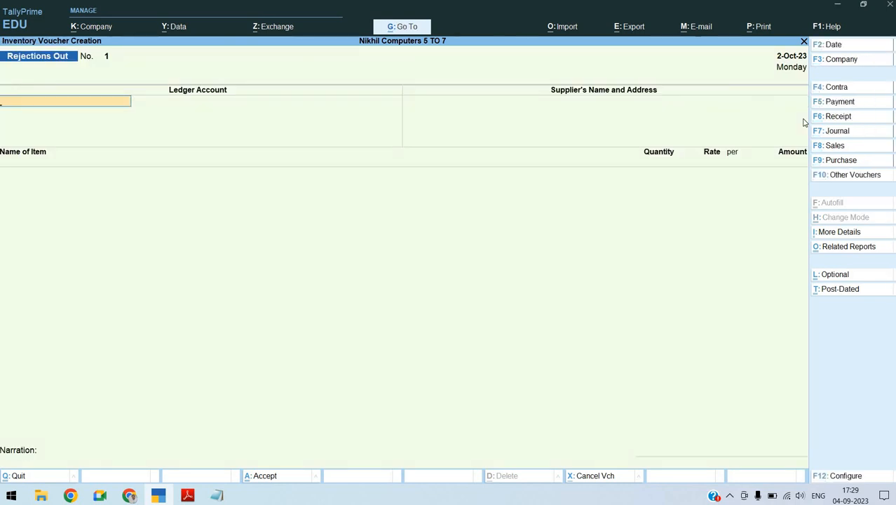
Set the rejection voucher's ledger account to Prime COmputers, keep the supplier details and add the item Dual Core 2.93.Ghz
type("PR")
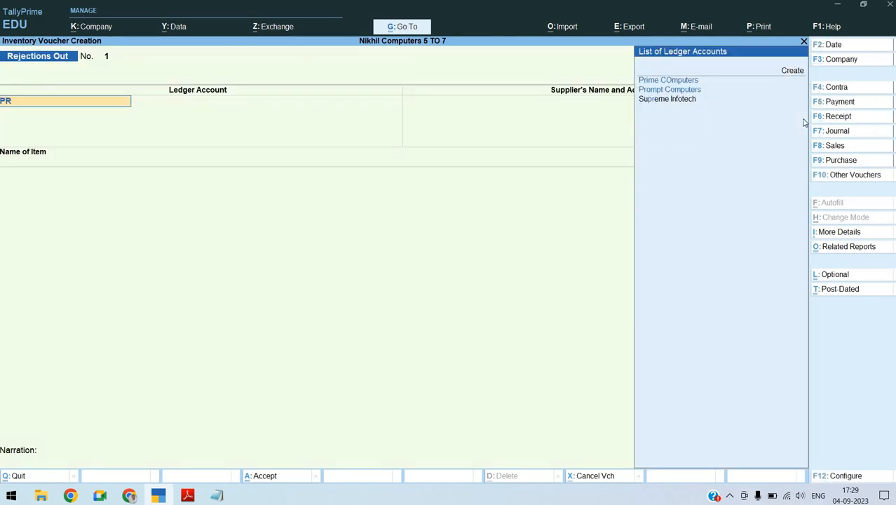
key("Return")
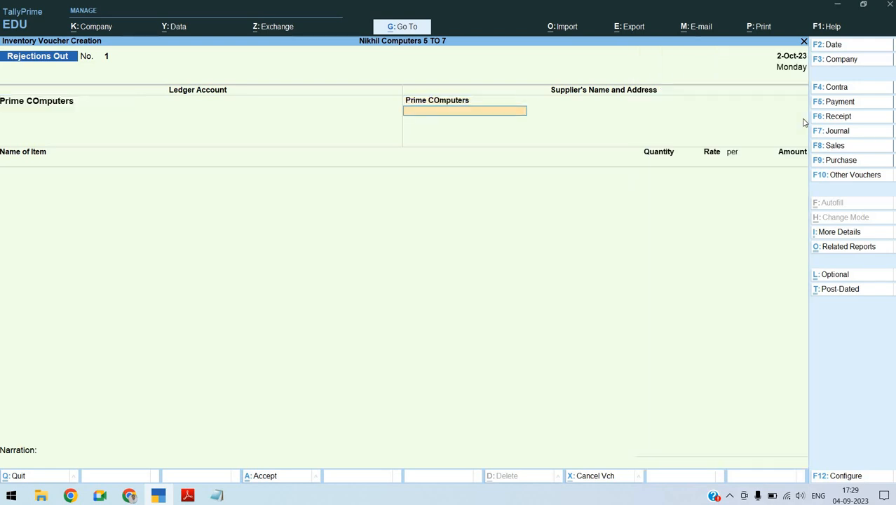
key("Return")
type("DUA")
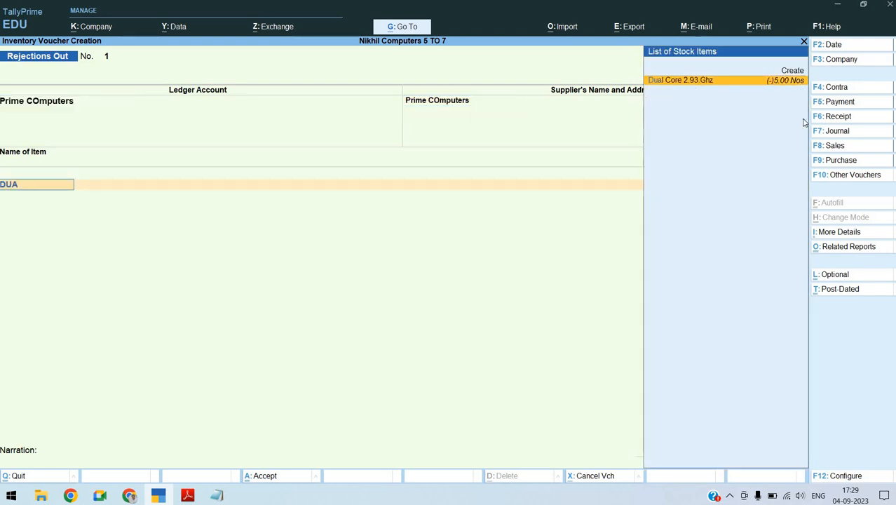
key("Return")
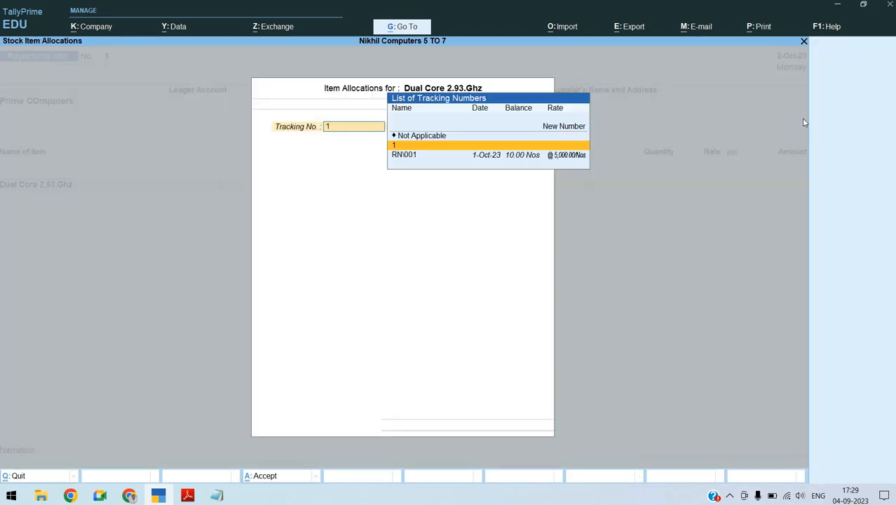
Allocate the Dual Core 2.93.Ghz rejection to tracking number RN\001 with quantity 2, keep the 5,000.00 rate and finish the item list
key("Down")
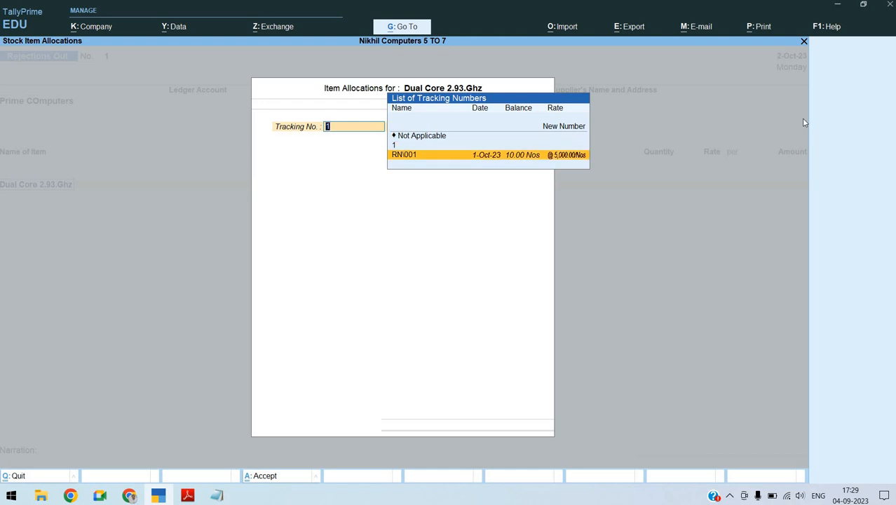
key("Return")
type("2")
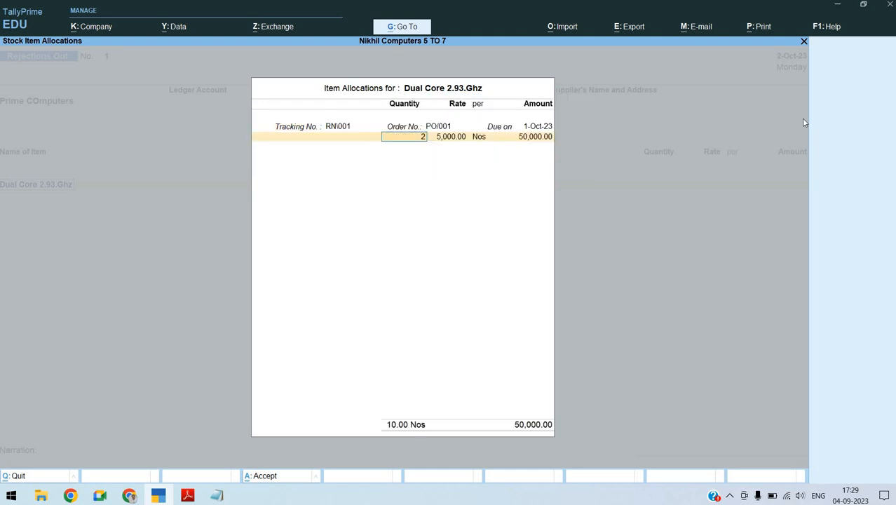
key("Return")
key("Return")
key("Return")
key("Return")
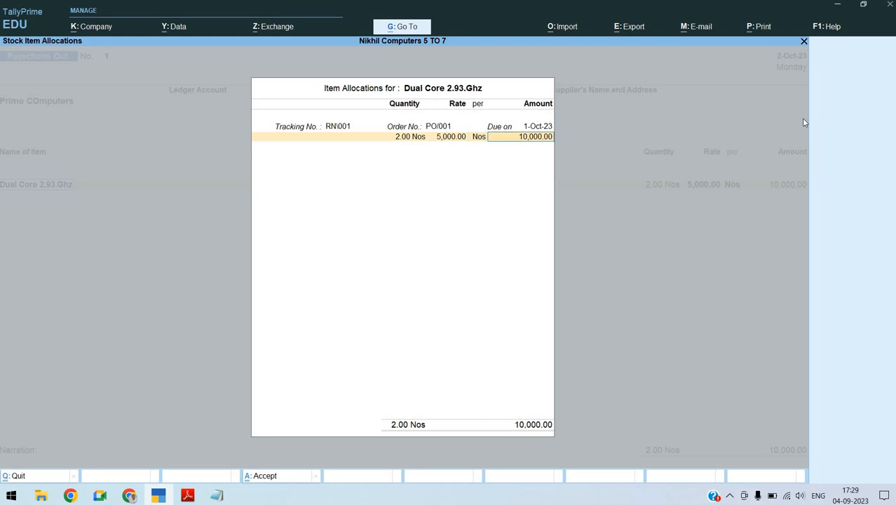
key("Return")
key("Return")
key("Return")
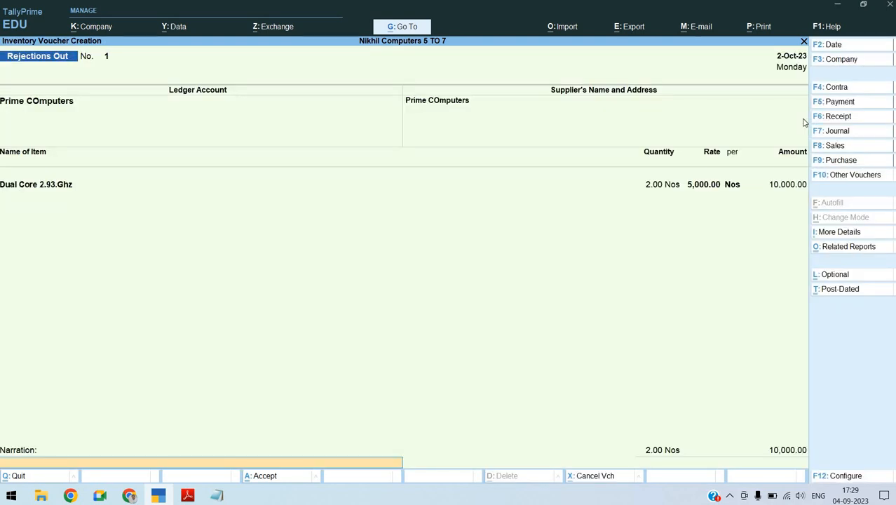
type("bEING pURCHAS")
key("BackSpace")
key("BackSpace")
key("BackSpace")
key("BackSpace")
key("BackSpace")
key("BackSpace")
key("BackSpace")
key("BackSpace")
key("BackSpace")
key("BackSpace")
key("BackSpace")
key("BackSpace")
key("BackSpace")
Switch to the purchase order notes in Notepad and copy the narration text "Being 2 Qty Rejected to Prime Computers From Challan No RN\001"
key("alt+Tab")
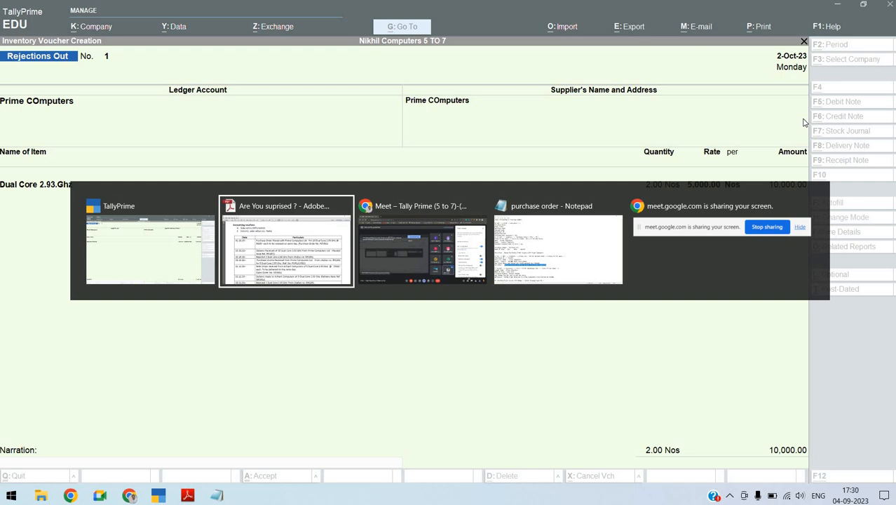
key("alt+Tab")
key("alt+Tab")
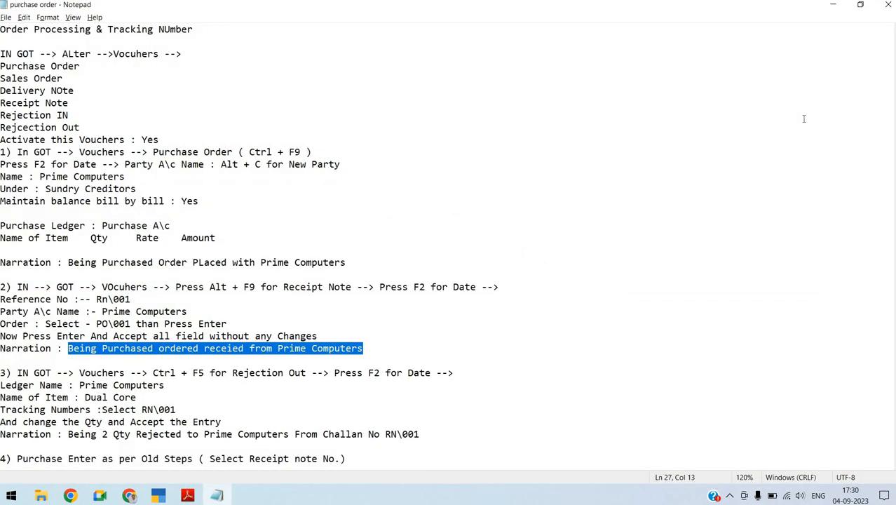
key("Home")
key("Down")
key("Down")
key("Down")
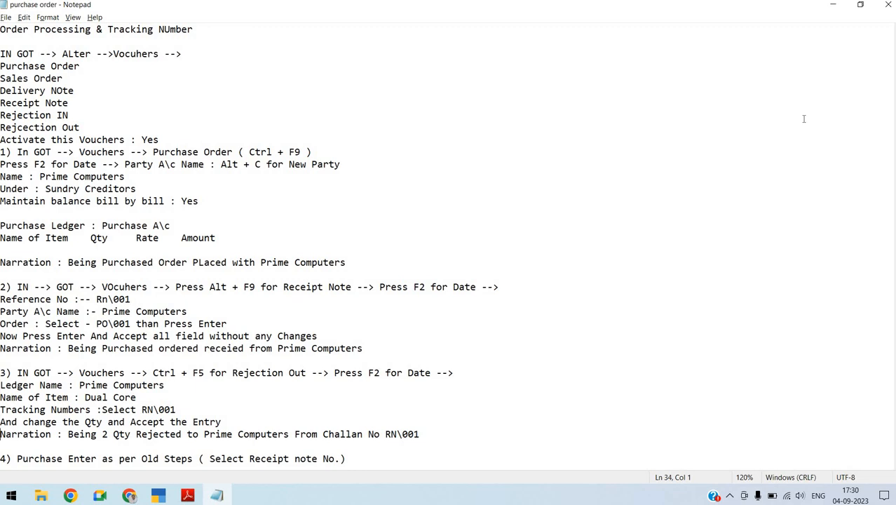
key("End")
key("shift+Home")
key("shift+Up")
key("shift+Down")
key("shift+Right")
key("shift+Right")
key("shift+Right")
key("shift+Right")
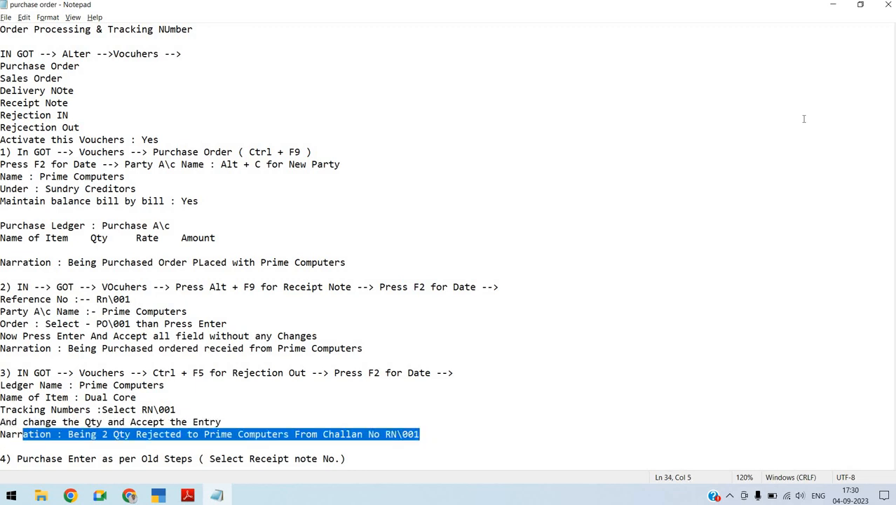
key("shift+Right")
key("shift+Right")
key("shift+Right")
key("shift+Right")
key("shift+Right")
key("shift+Right")
key("shift+Right")
key("shift+Right")
key("ctrl+c")
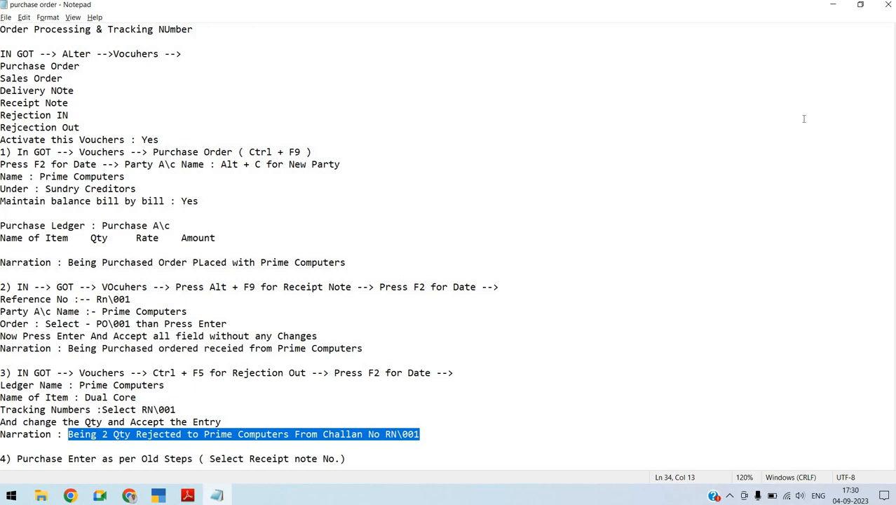
Return to TallyPrime, paste the copied text as the rejection voucher's narration and save the voucher
key("alt+Tab")
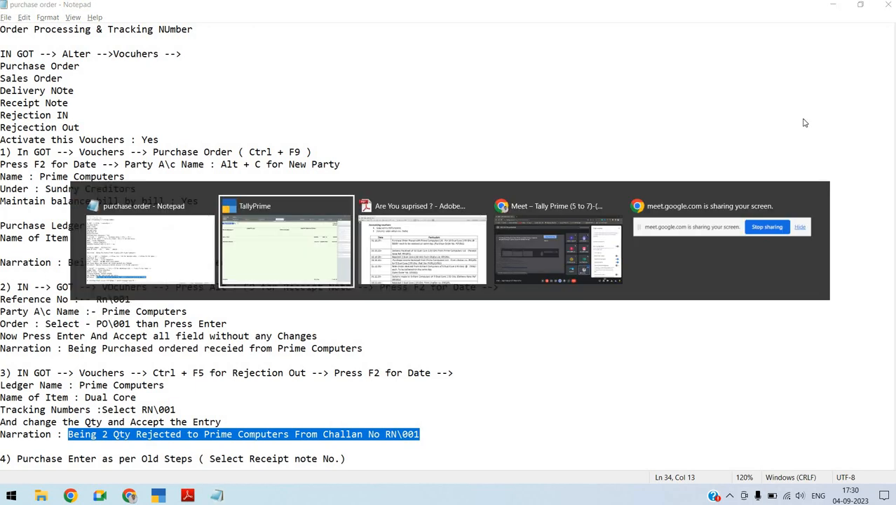
key("ctrl+v")
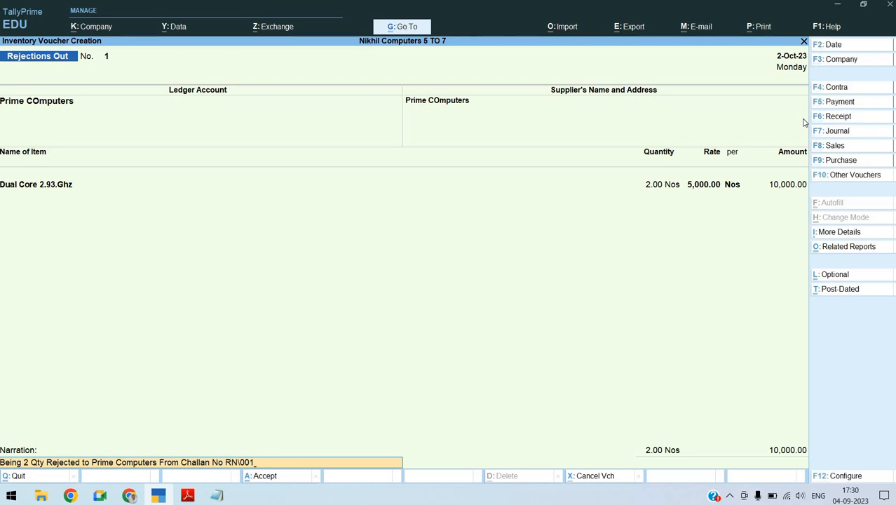
key("Return")
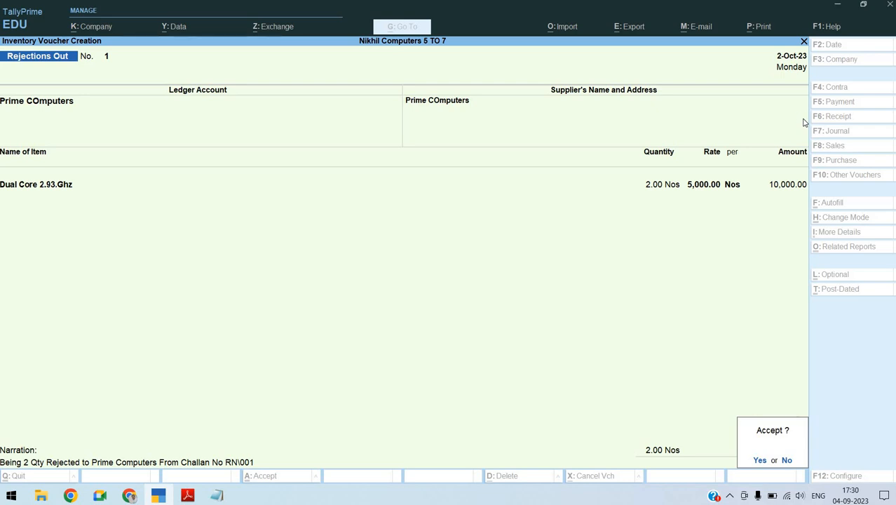
key("Return")
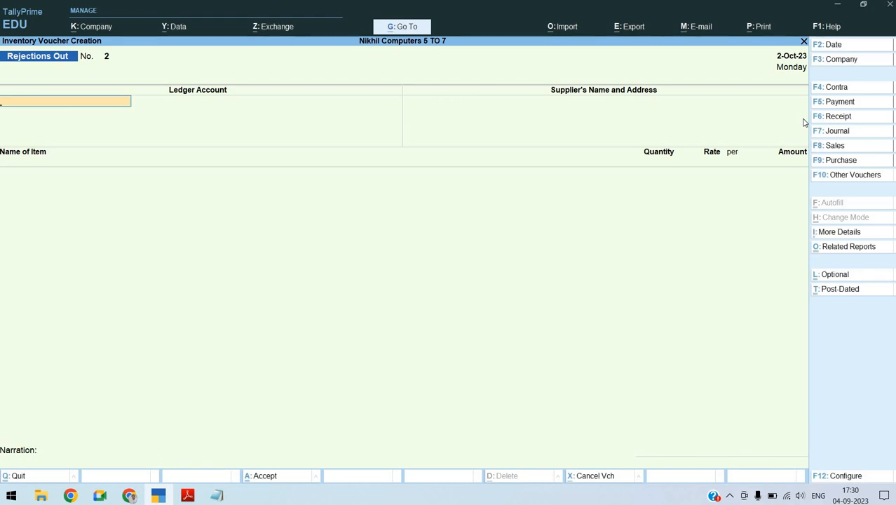
Check the purchase invoice entry in the assignment PDF and start a Purchase voucher in TallyPrime
key("alt+Tab")
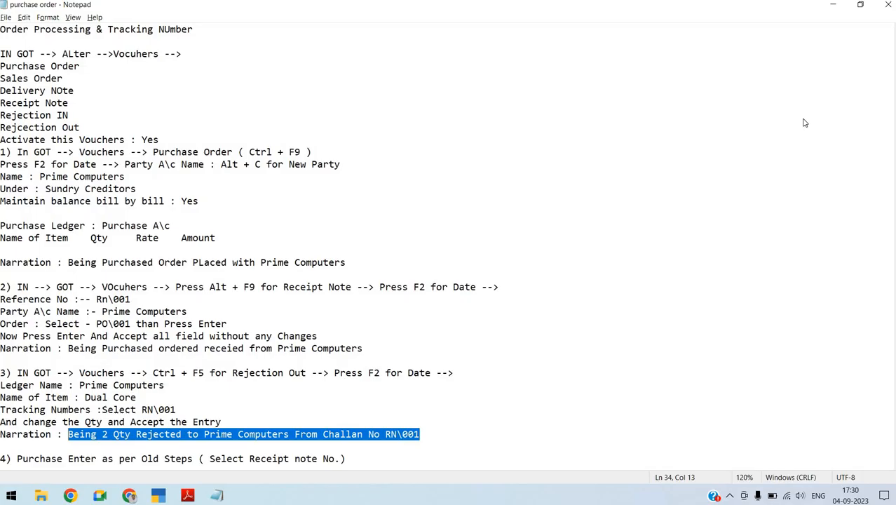
key("alt+Tab")
key("Tab")
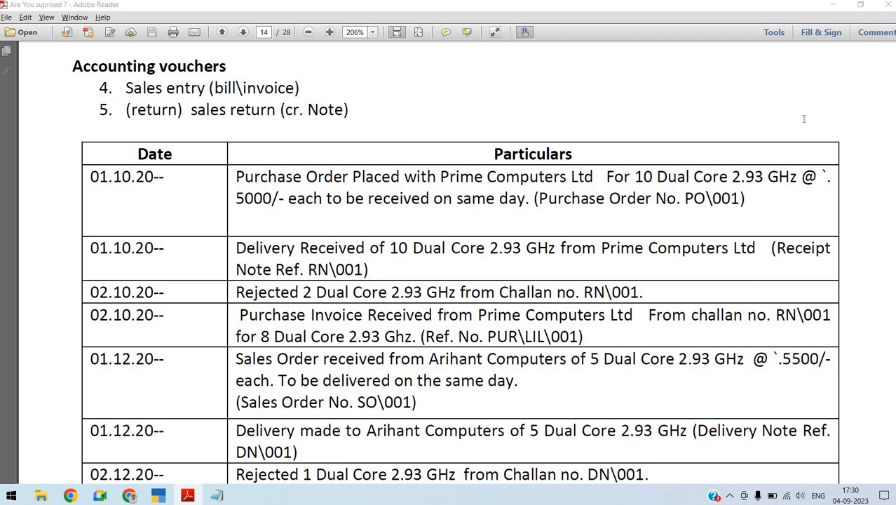
key("alt+Tab")
key("alt+Tab")
key("alt+Tab")
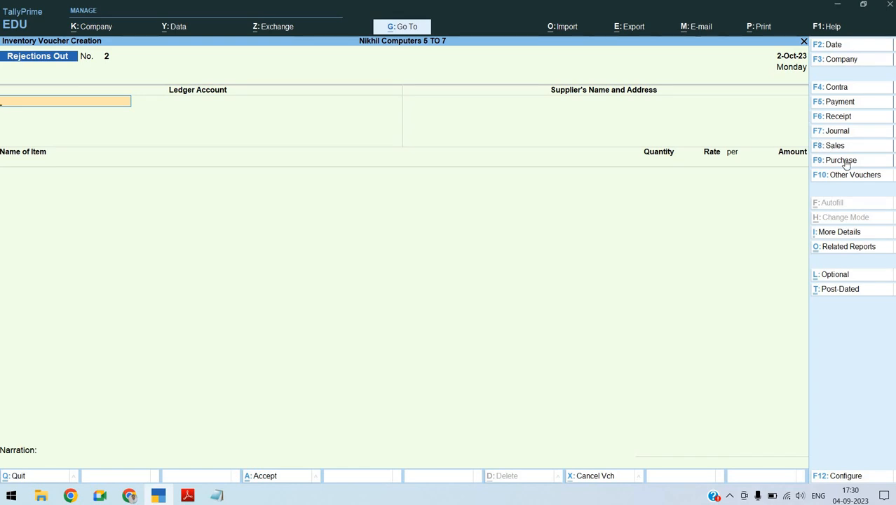
left_click(841, 161)
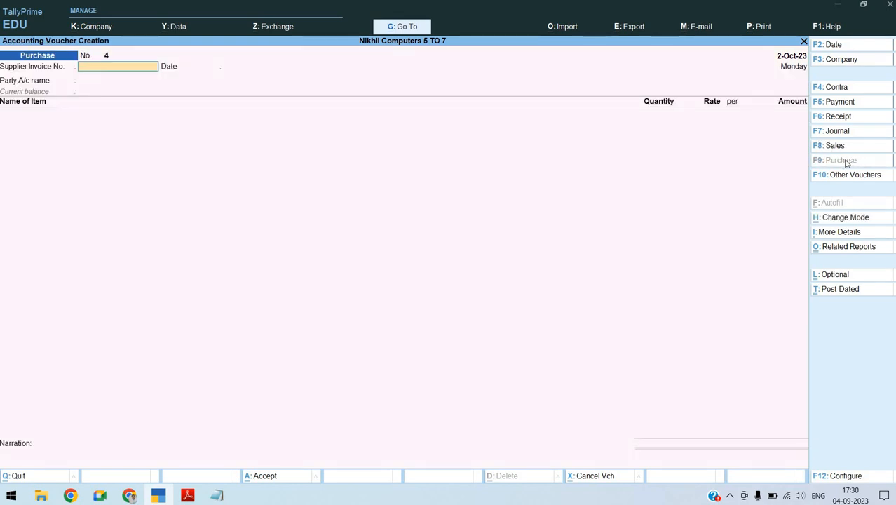
Check the invoice date in the assignment PDF and set the purchase voucher's date to 2.10
key("F2")
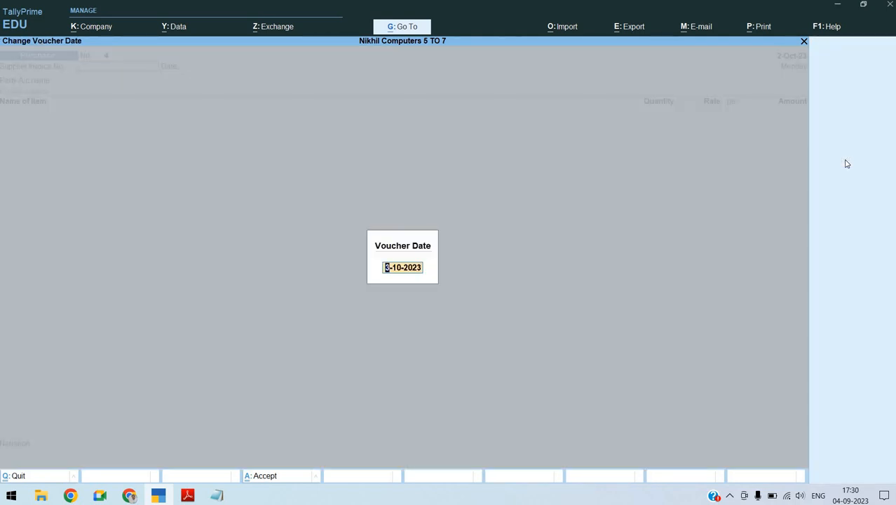
key("alt+Tab")
key("alt+Tab")
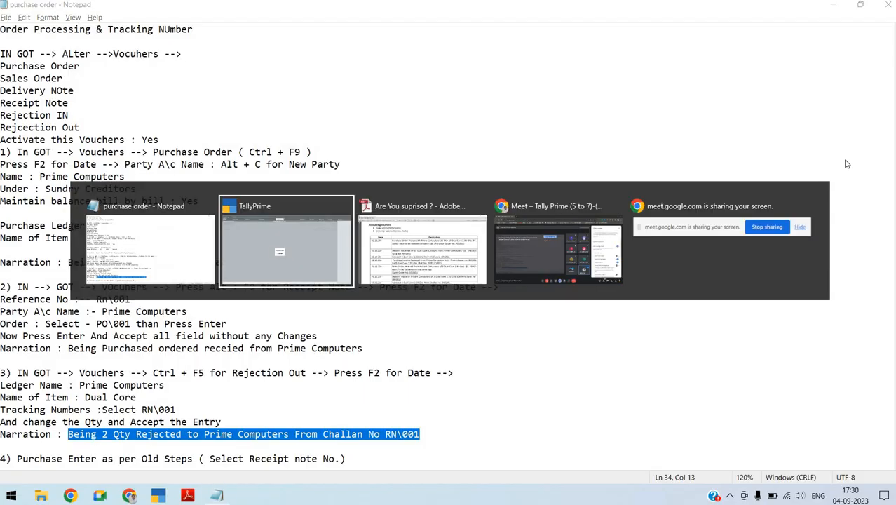
key("alt+Tab")
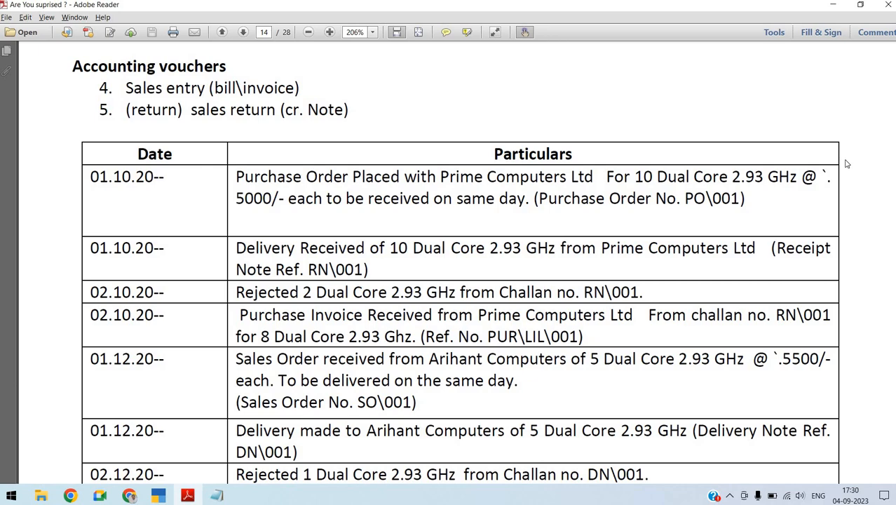
key("alt+Tab")
key("alt+Tab")
type("2.10")
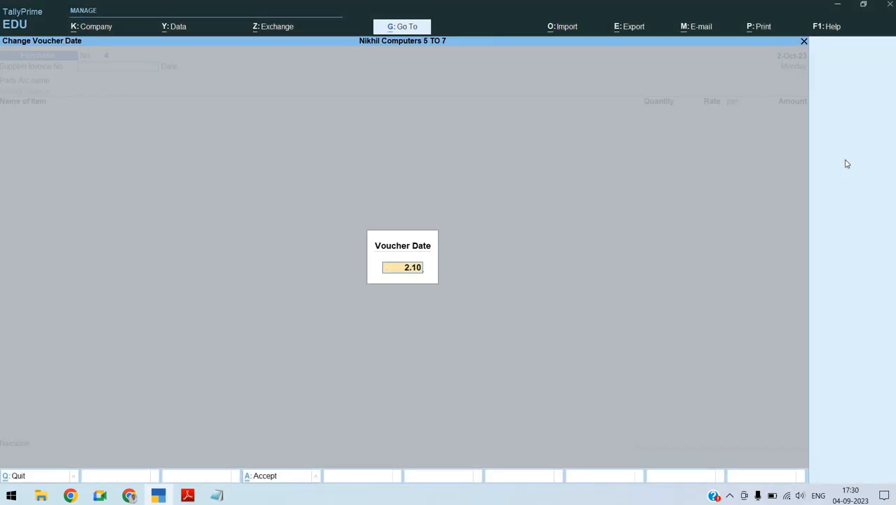
key("Return")
Enter pur\lil\001 as the supplier invoice number, checking it against the assignment PDF, and keep the invoice date 2-Oct-23
type("pu")
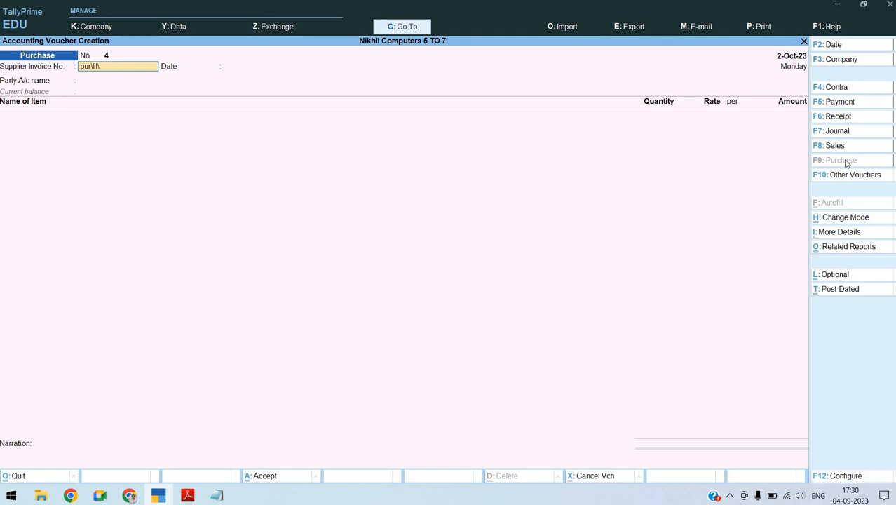
type("r\\lil\\")
key("alt+Tab")
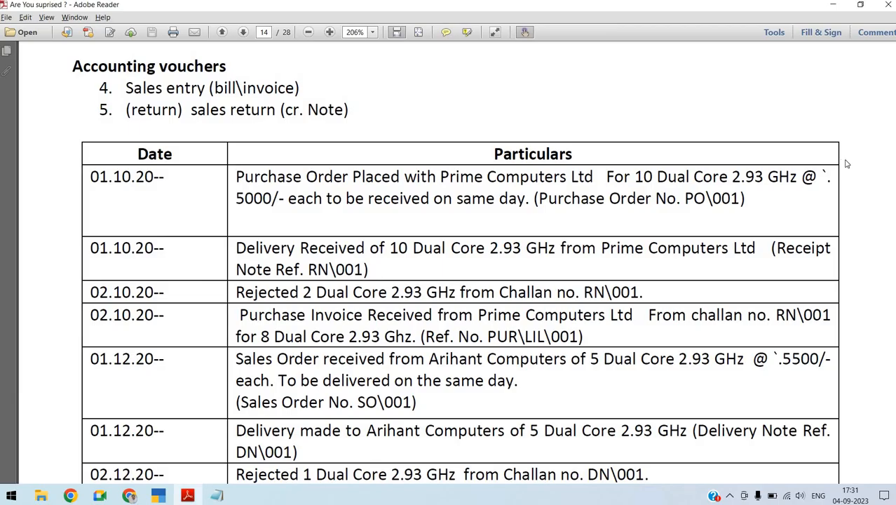
key("alt+Tab")
type("001")
key("Return")
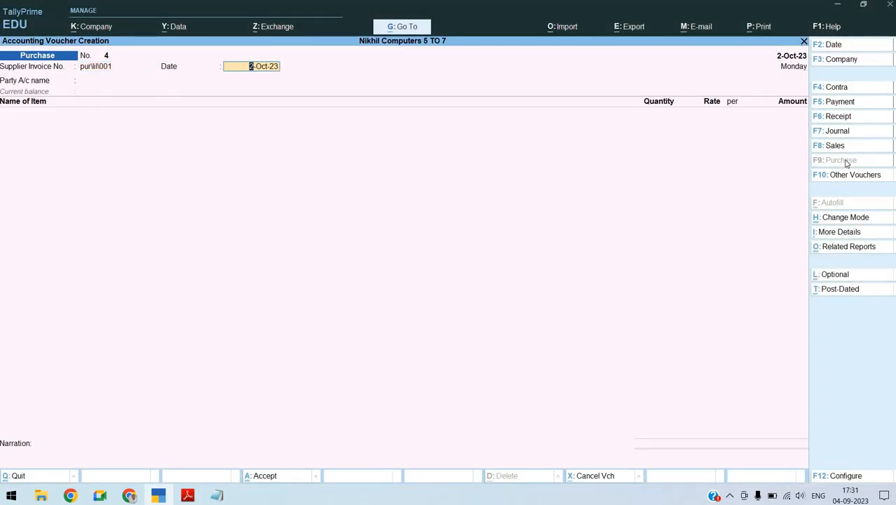
key("Return")
Set the party account to Prime COmputers and link the purchase to receipt note RN\001
type("Pri")
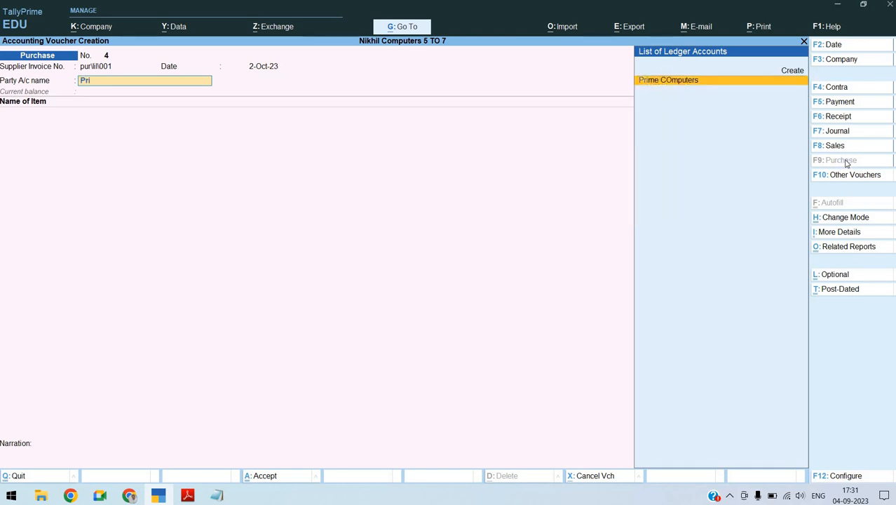
key("Return")
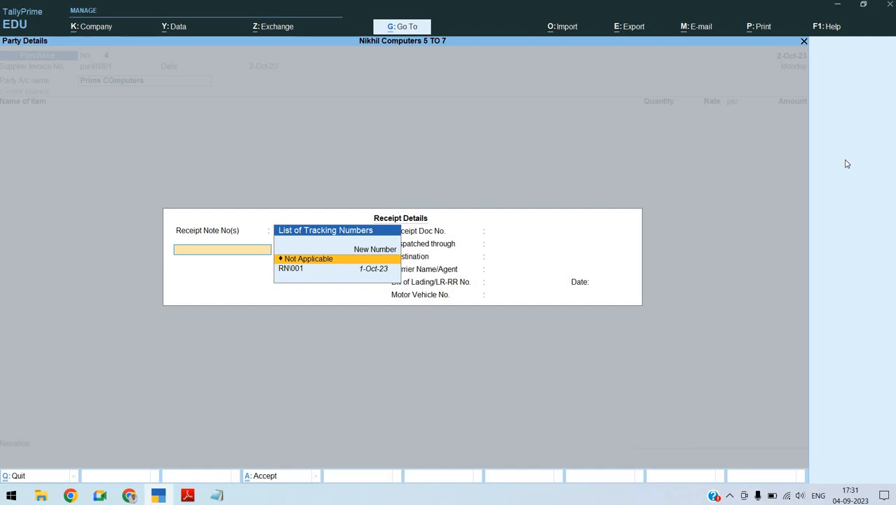
key("Down")
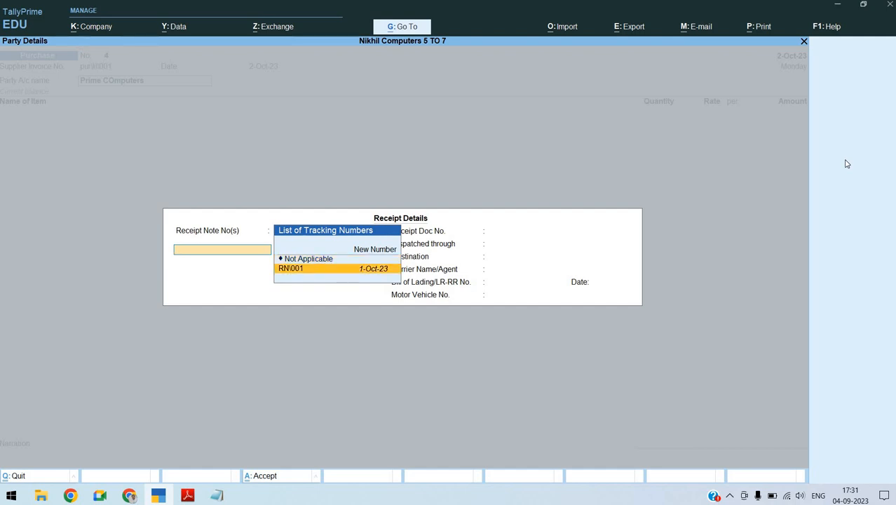
key("Return")
Leave the remaining receipt details blank and accept the Prime COmputers party details as filled in
key("Return")
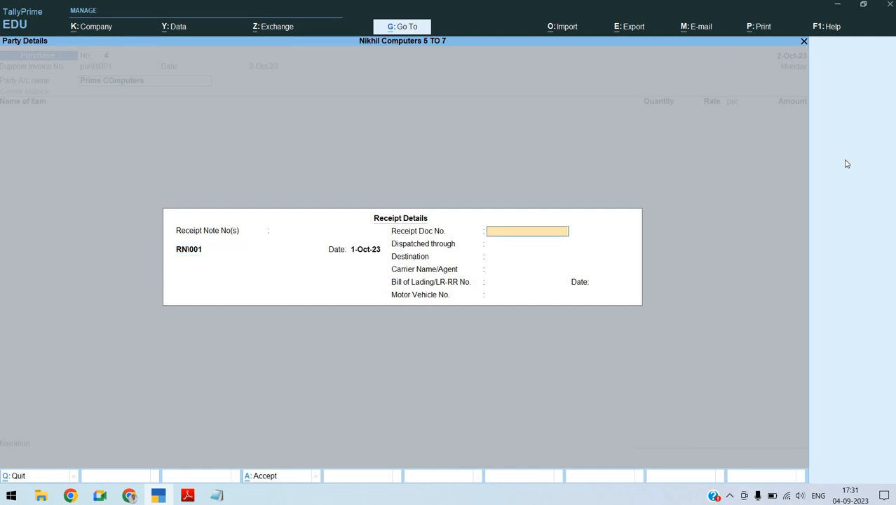
key("Return")
key("Return")
key("Return")
key("Return")
key("Return")
key("Return")
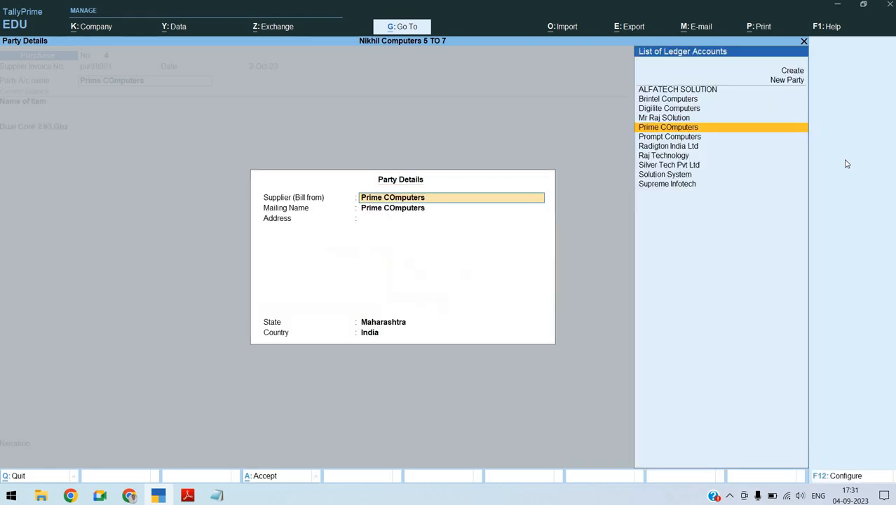
key("Return")
key("Return")
Accept the Dual Core 2.93.Ghz allocation of 8 Nos at 5,000.00 against RN\001 and order PO/001
key("Return")
key("Return")
key("Return")
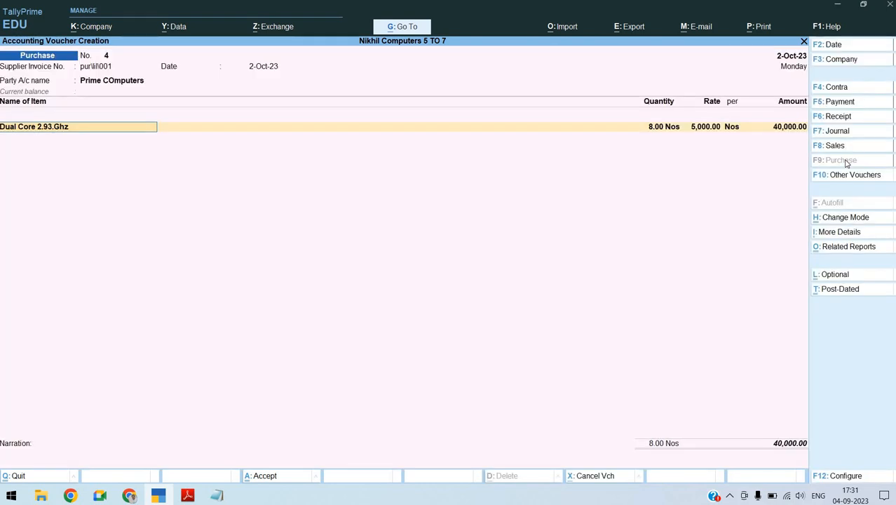
key("Return")
key("Return")
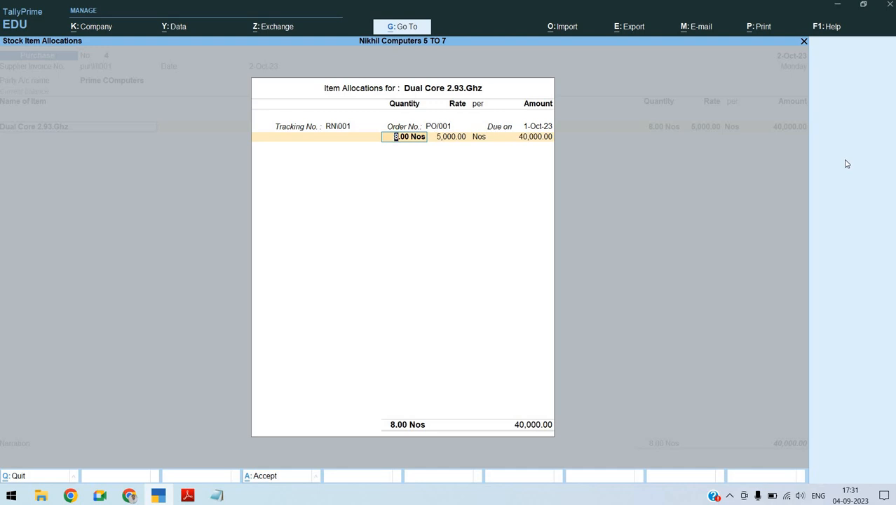
key("Return")
key("Return")
key("Return")
key("Return")
key("Return")
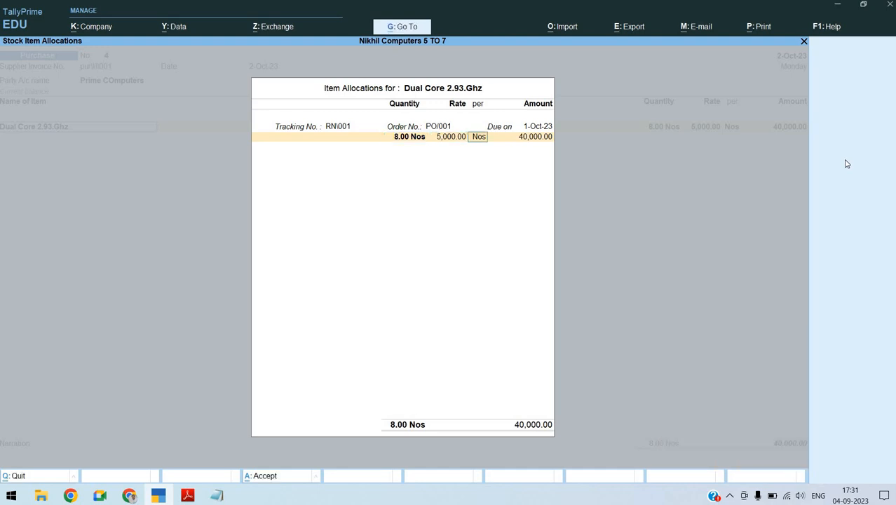
Keep PUrchase A\c as the item's ledger, end the item list and accept the bill-wise New Ref for 40,000.00 Cr
key("Return")
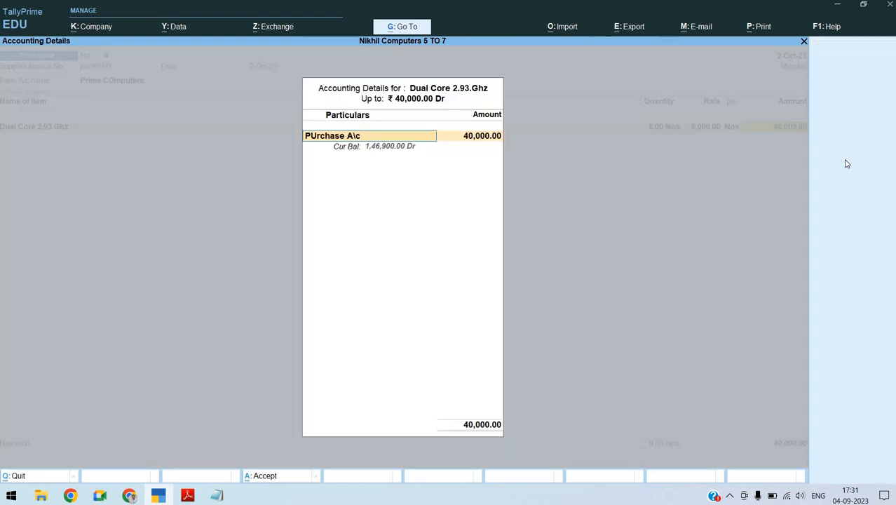
key("Return")
key("Return")
key("Return")
key("Return")
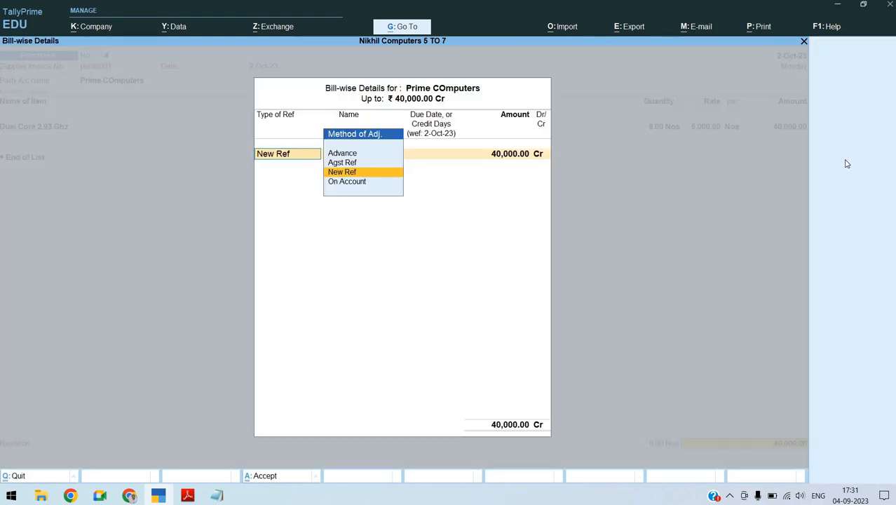
key("Return")
key("Return")
key("Return")
key("Return")
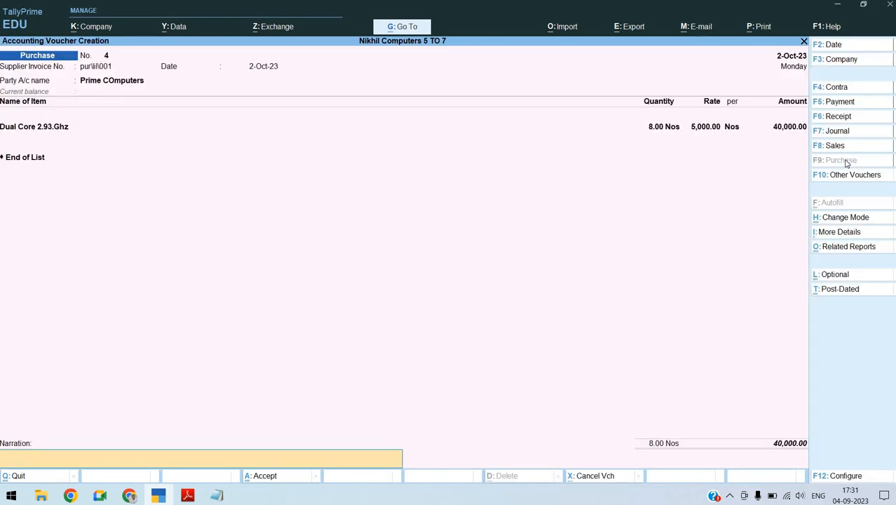
Set the purchase voucher's narration to "Being Good Purchased" and save the voucher
key("alt+Tab")
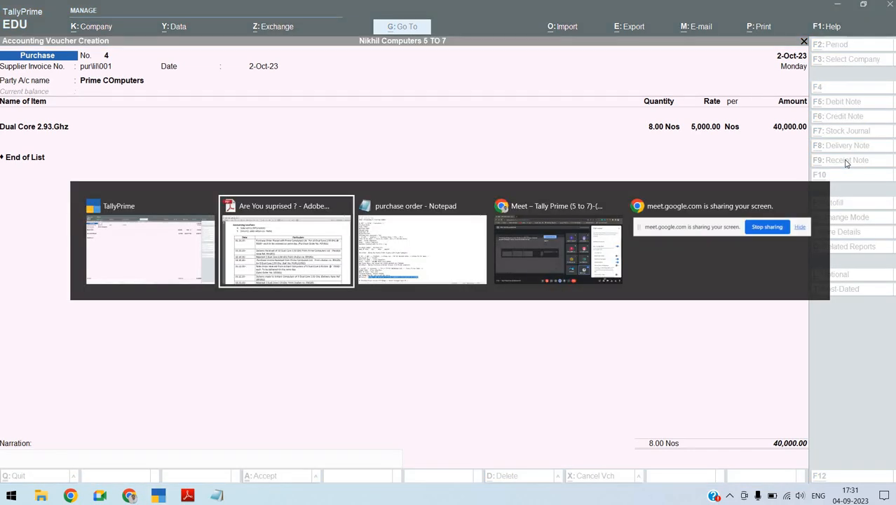
key("alt+Tab")
key("alt+Tab")
key("alt+Tab")
key("alt+Tab")
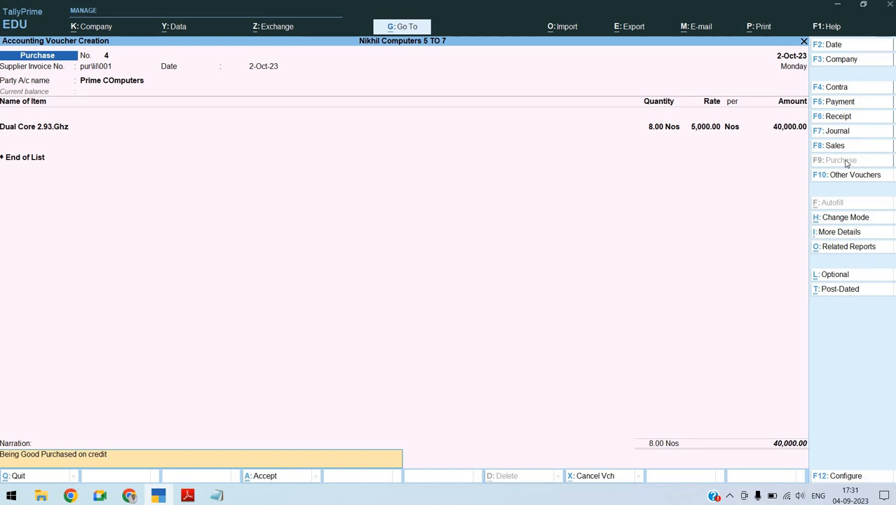
key("BackSpace")
key("BackSpace")
key("BackSpace")
key("BackSpace")
key("BackSpace")
key("BackSpace")
key("BackSpace")
key("BackSpace")
key("Return")
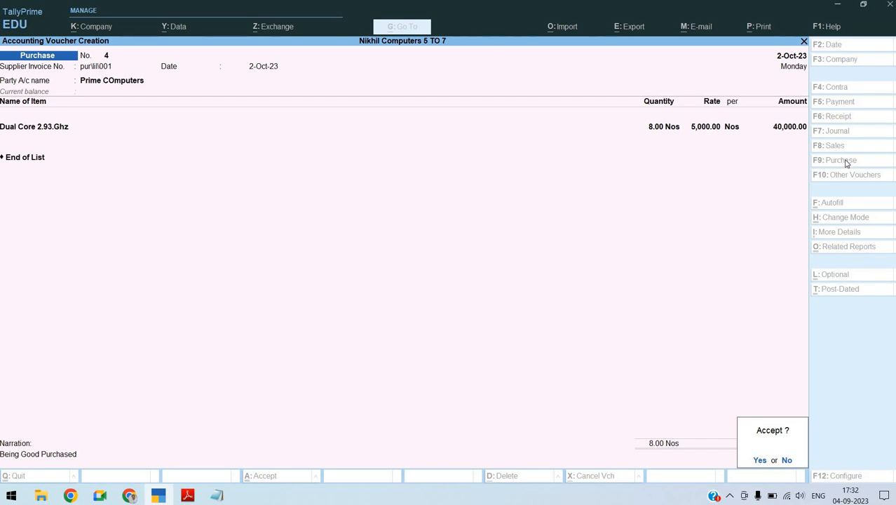
key("y")
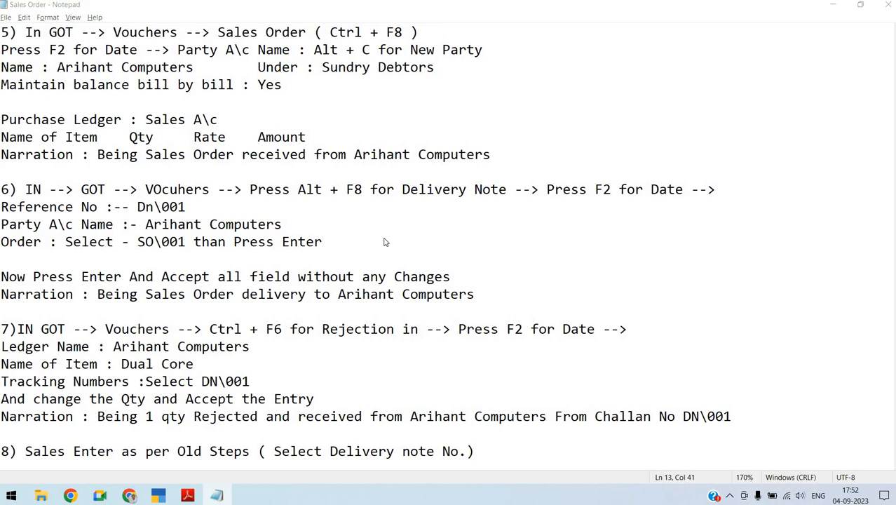
Check the sales order entry in the assignment PDF in Adobe Reader and start a Sales Order voucher in TallyPrime
key("alt+Tab")
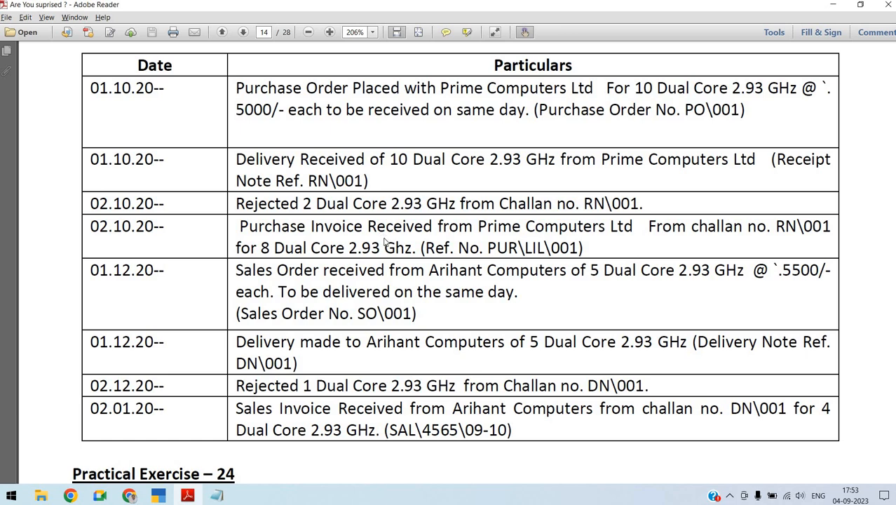
key("alt+Tab")
key("alt+Tab")
key("alt+Tab")
key("alt+Tab")
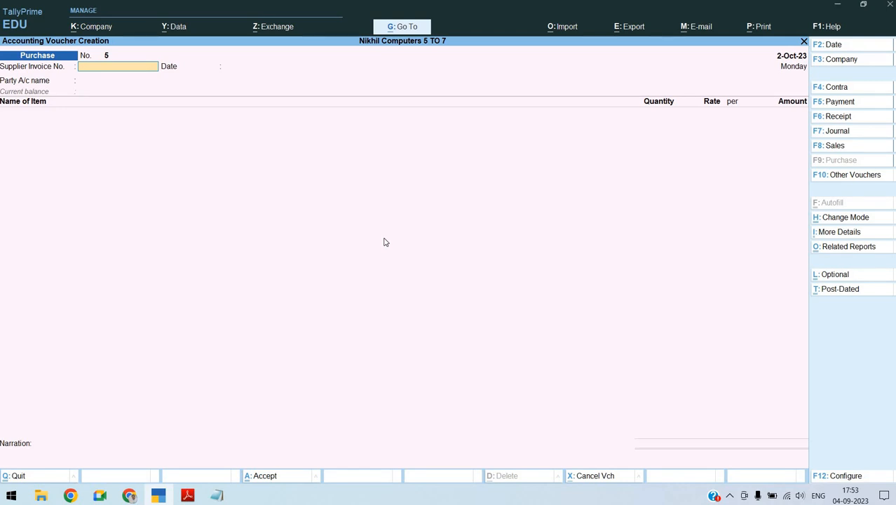
key("alt")
key("ctrl")
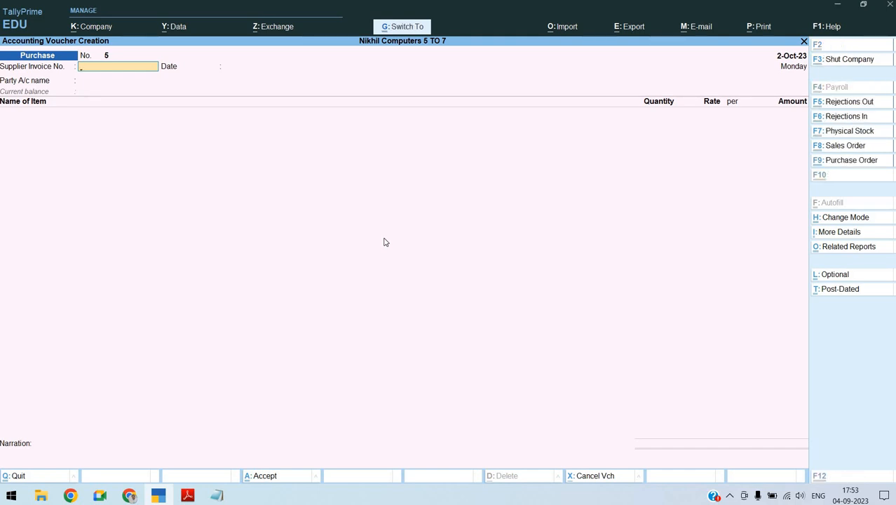
key("ctrl+F8")
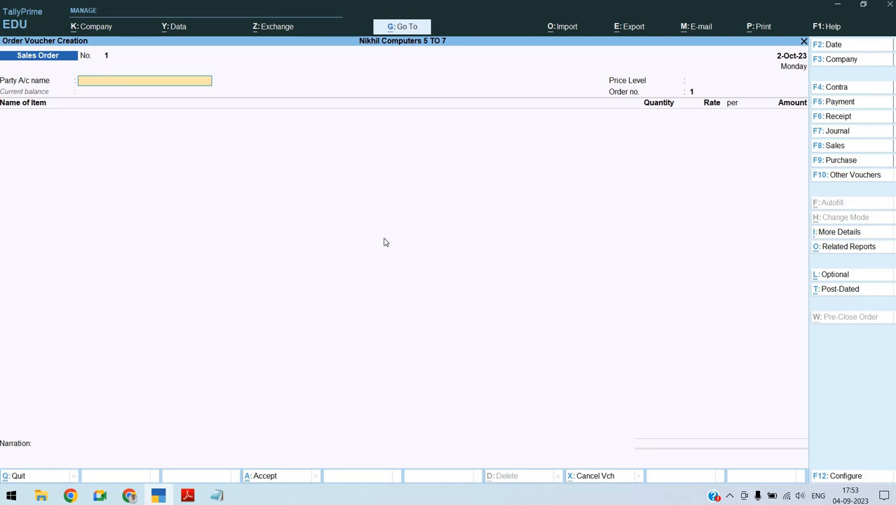
Set "Select common Ledger Account for Item Allocation" to Yes in the sales order's voucher configuration and save it
key("F12")
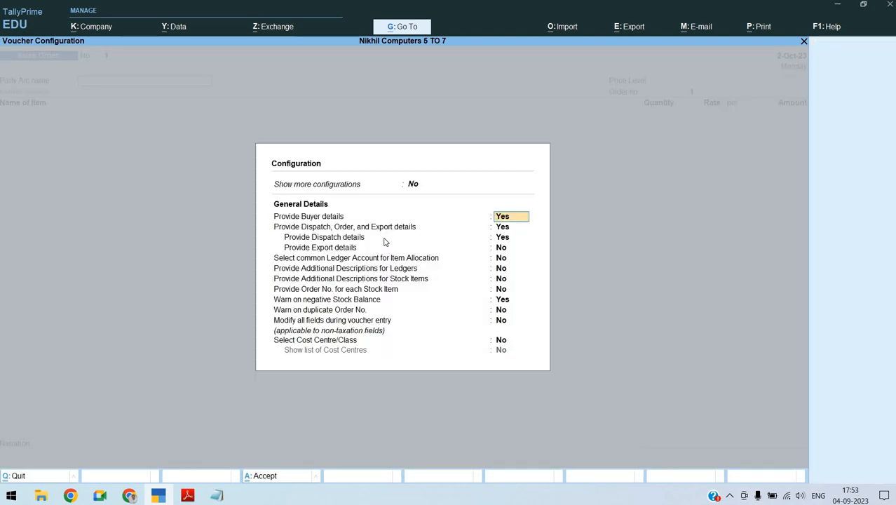
key("Down")
key("Down")
key("Down")
key("Down")
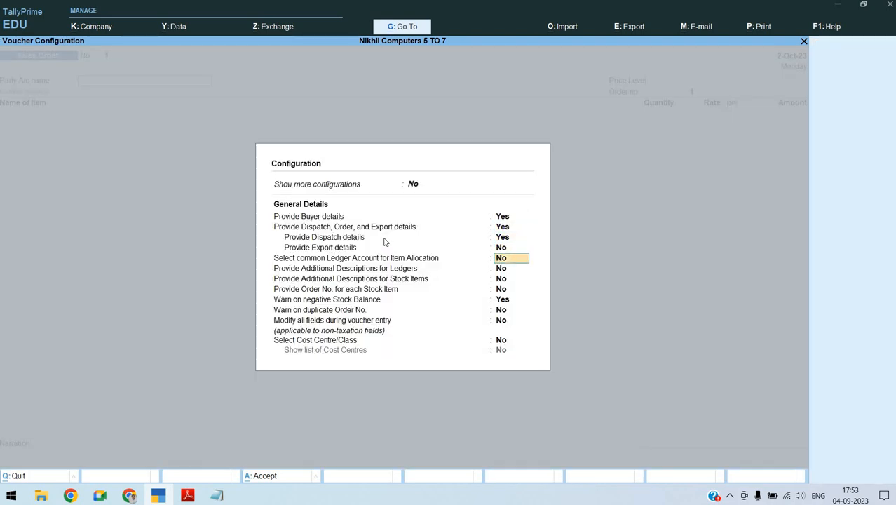
type("yes")
key("Return")
key("Return")
key("Return")
key("Return")
key("Return")
key("Return")
key("Return")
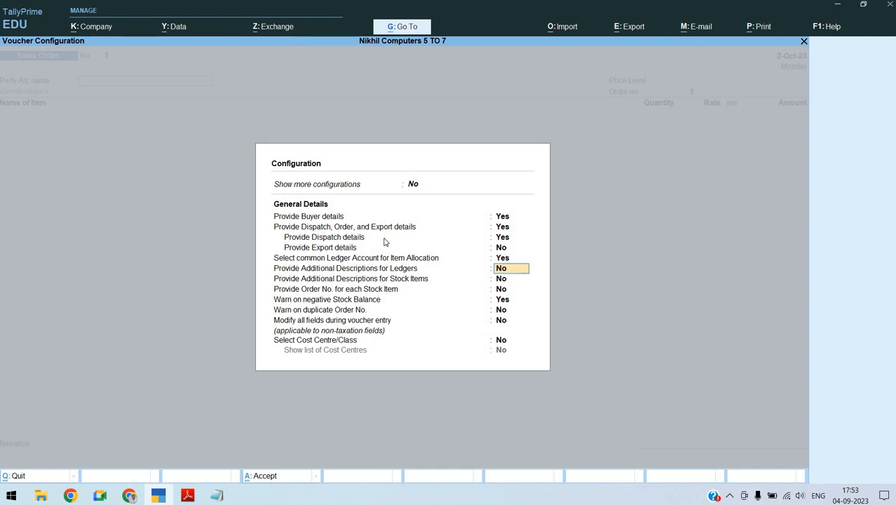
key("Return")
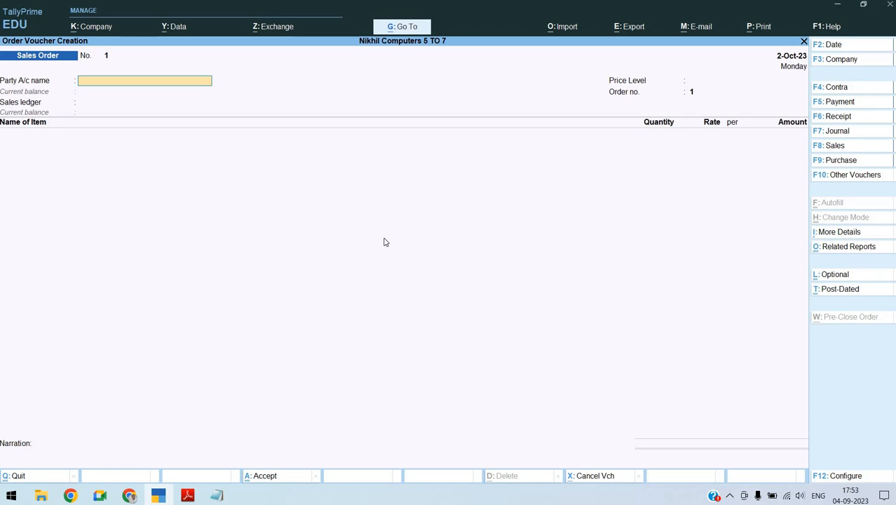
Create a new party ledger named Arihant Computers under the Sundry Debtors group
key("alt+c")
type("A")
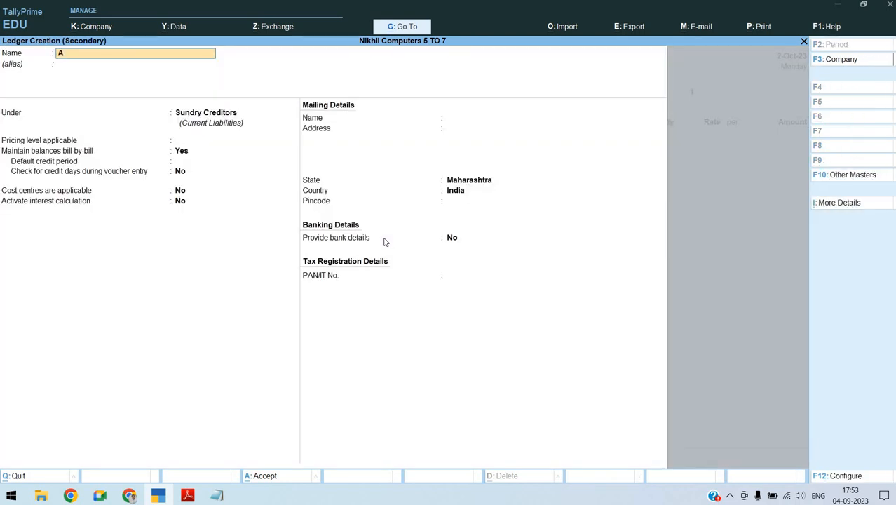
type("rihant Computers")
key("Return")
type("Sund")
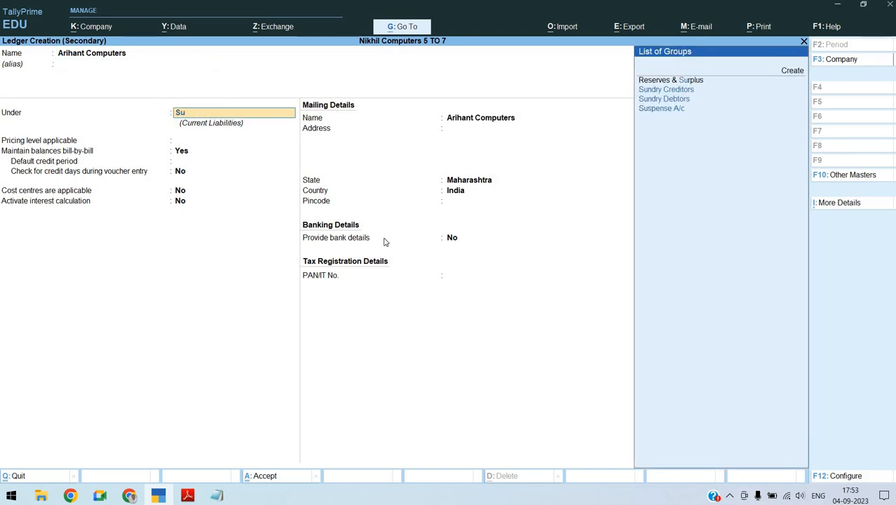
key("Down")
key("Return")
Keep the Arihant Computers ledger's remaining defaults, with pricing level Not Applicable and bill-by-bill balances Yes, and save it as the order's party
key("Return")
key("Return")
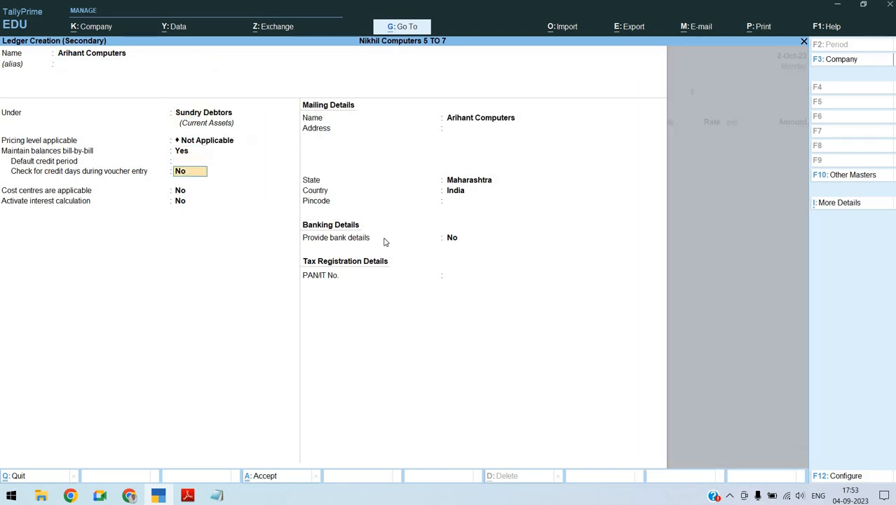
key("Return")
key("Return")
key("Return")
key("Return")
Leave the order and dispatch details blank and accept the Arihant Computers party details as filled in
key("Return")
key("Return")
key("Return")
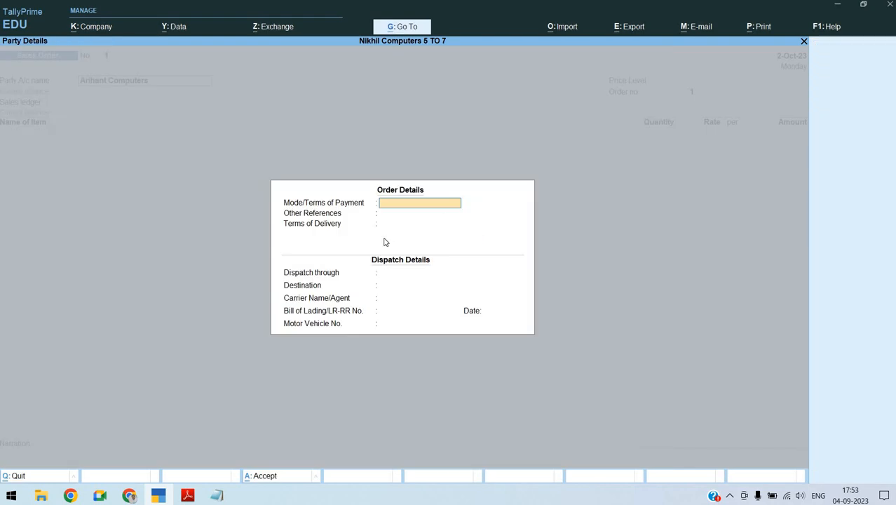
key("Return")
key("Return")
key("Return")
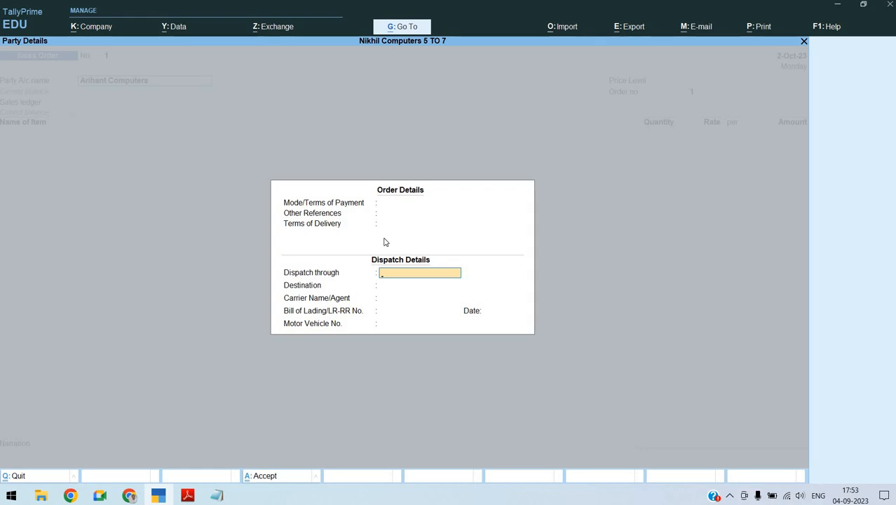
key("Return")
key("Return")
key("Return")
key("Return")
key("Return")
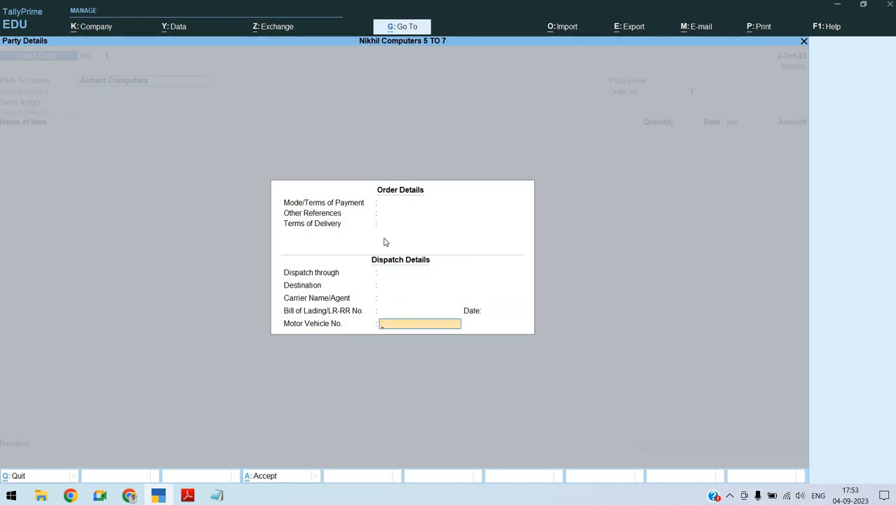
key("Return")
key("Return")
Set the price level to Not Applicable, the order number to SO/001 and the sales ledger to Sales A\c
key("Return")
key("Return")
key("Return")
key("Return")
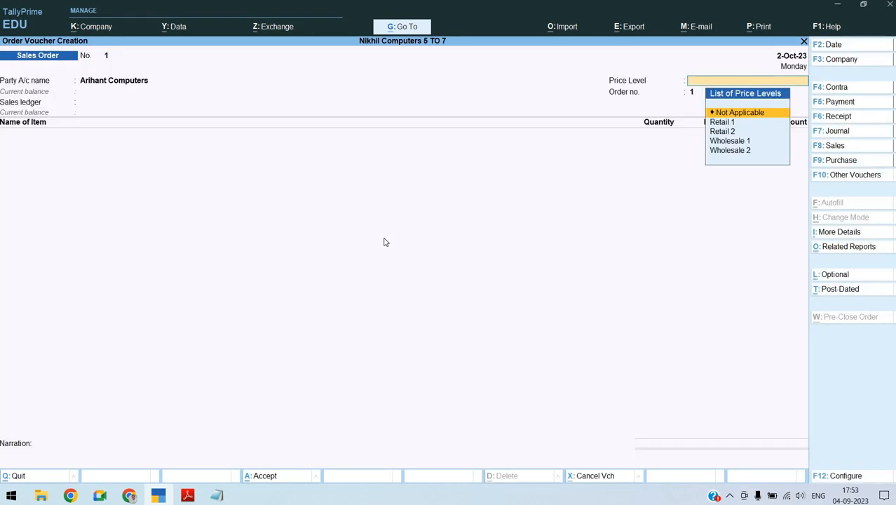
key("Return")
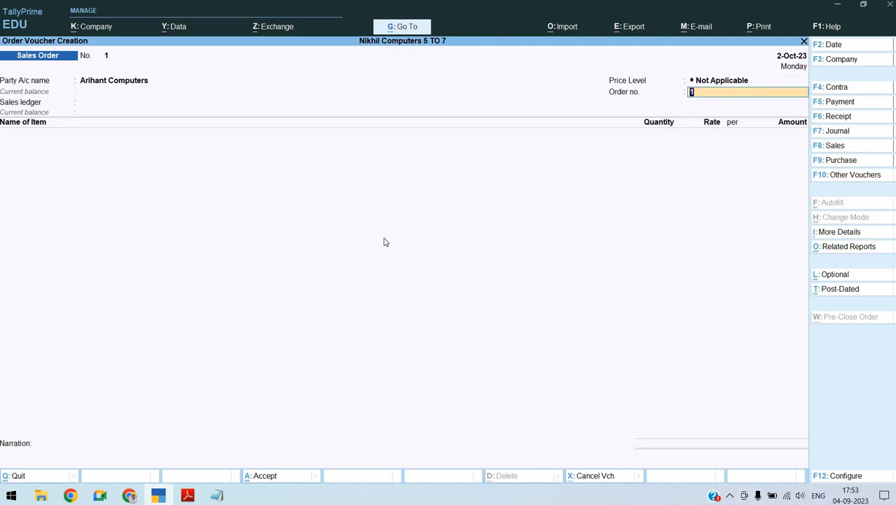
type("SO/001")
key("Return")
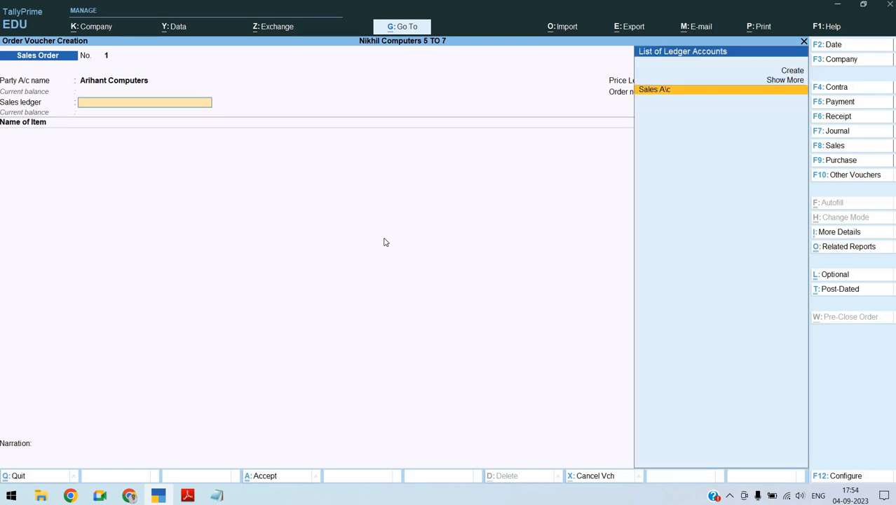
key("Return")
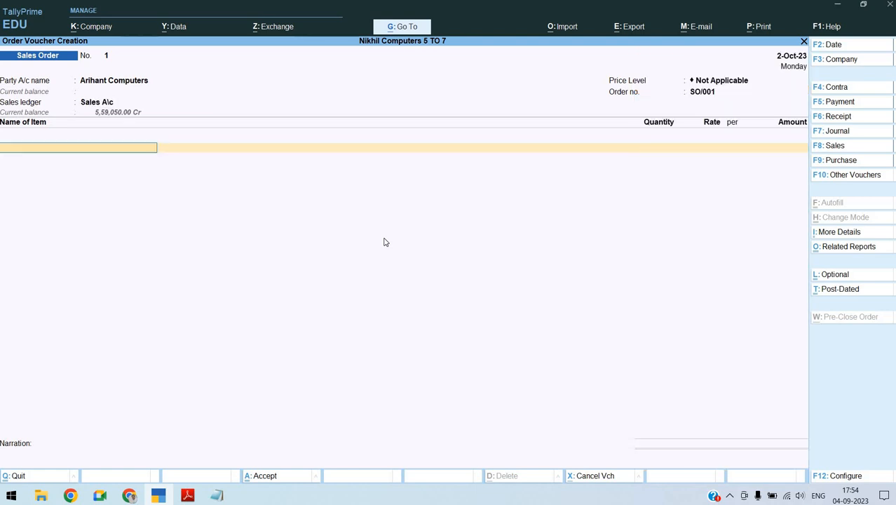
Select Dual Core 2.93.Ghz as the order's stock item and check the sales order date in the assignment PDF
type("dua")
key("Return")
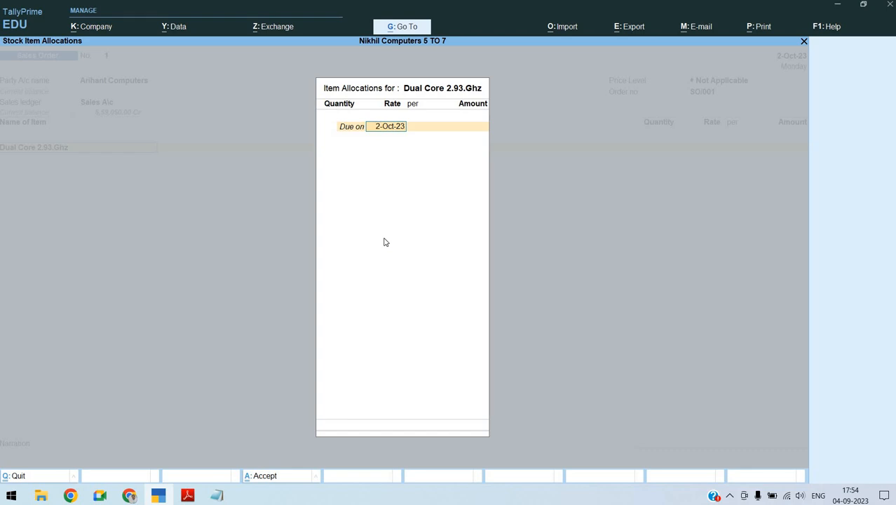
key("alt+Tab")
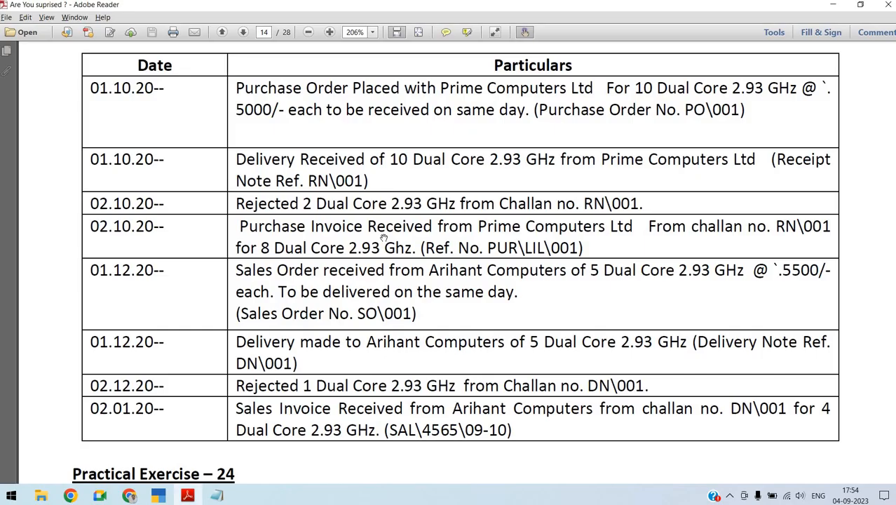
key("alt+Tab")
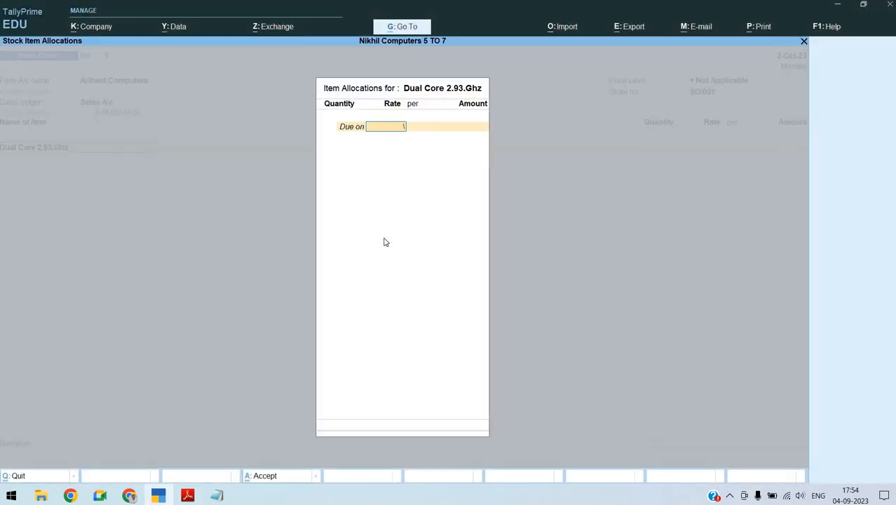
Change the sales order's voucher date to 1-Dec-23 and reopen the Dual Core 2.93.Ghz item allocation
key("Escape")
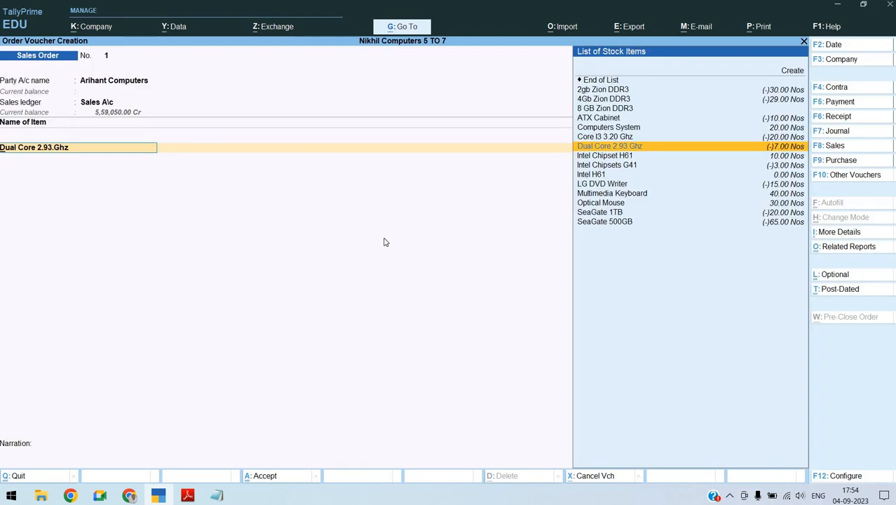
key("F2")
type("1-12")
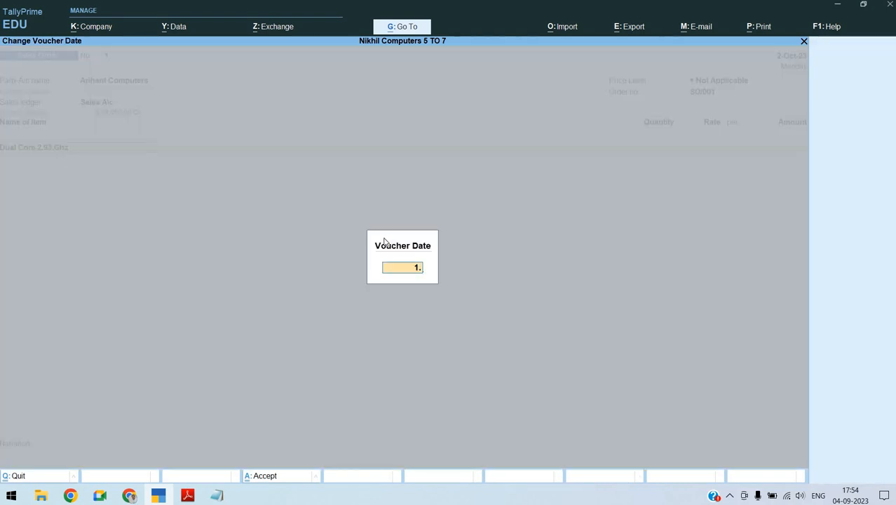
key("Return")
key("Return")
key("Return")
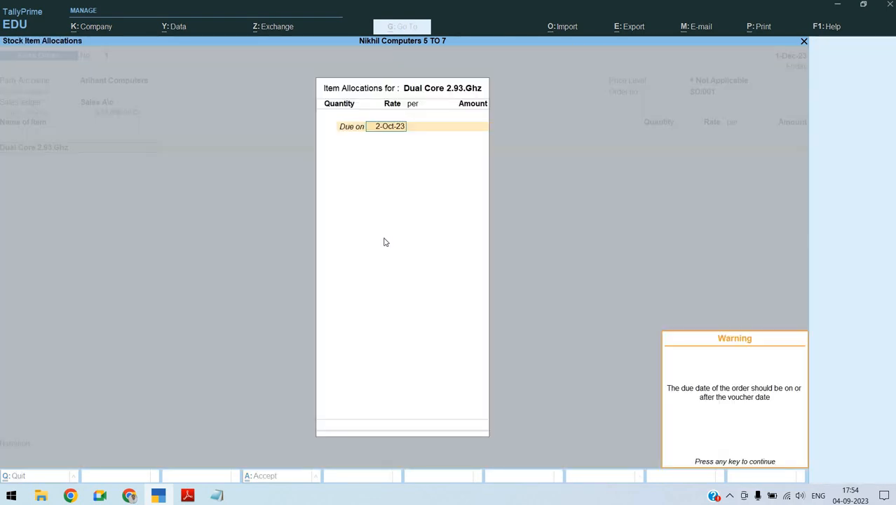
key("Return")
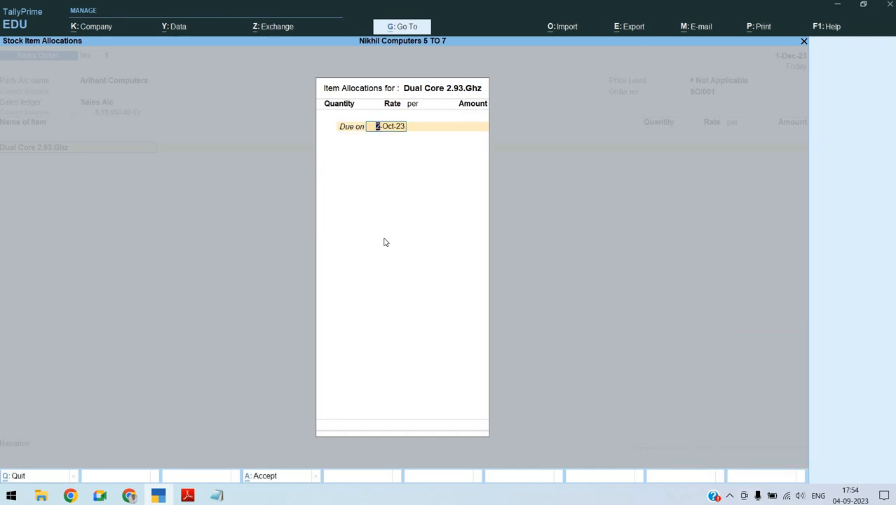
Allocate 5 Nos of Dual Core 2.93.Ghz at a rate of 5,500.00, due on 1-Dec-23
type("1.12.2023")
key("Return")
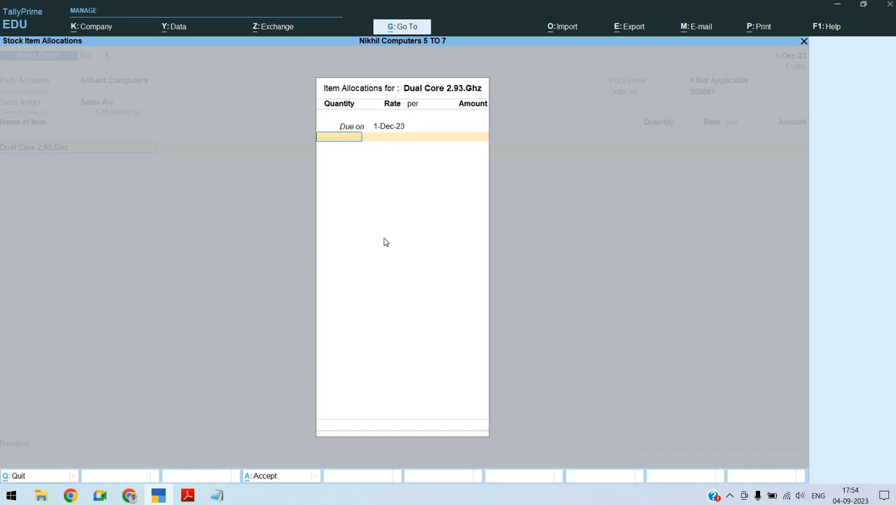
type("5")
key("Return")
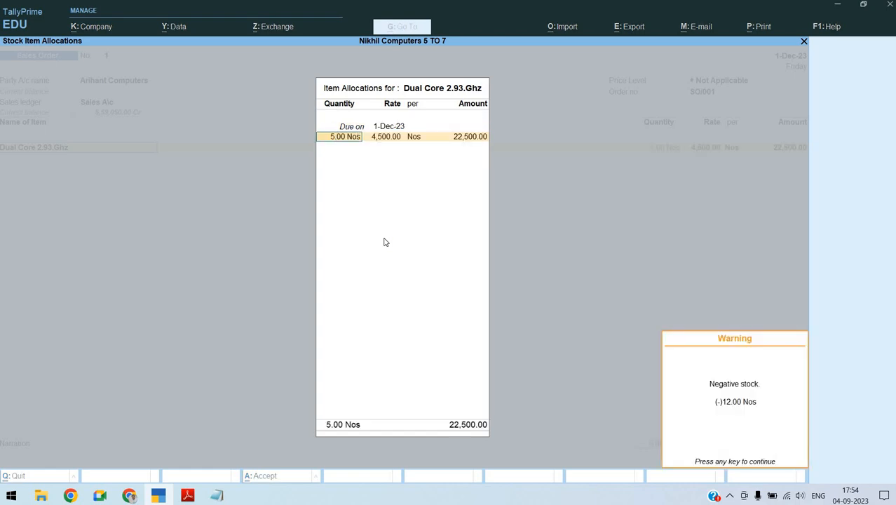
key("Return")
type("5500")
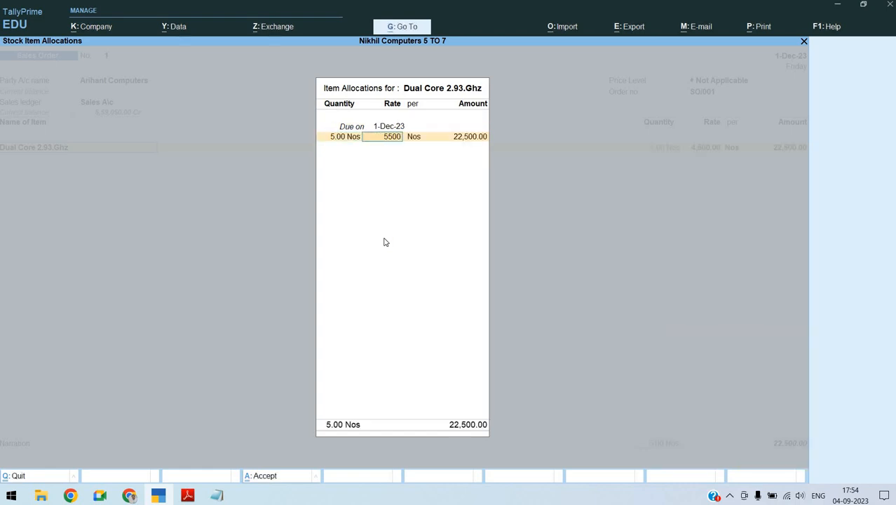
key("Return")
key("Return")
key("Return")
key("Return")
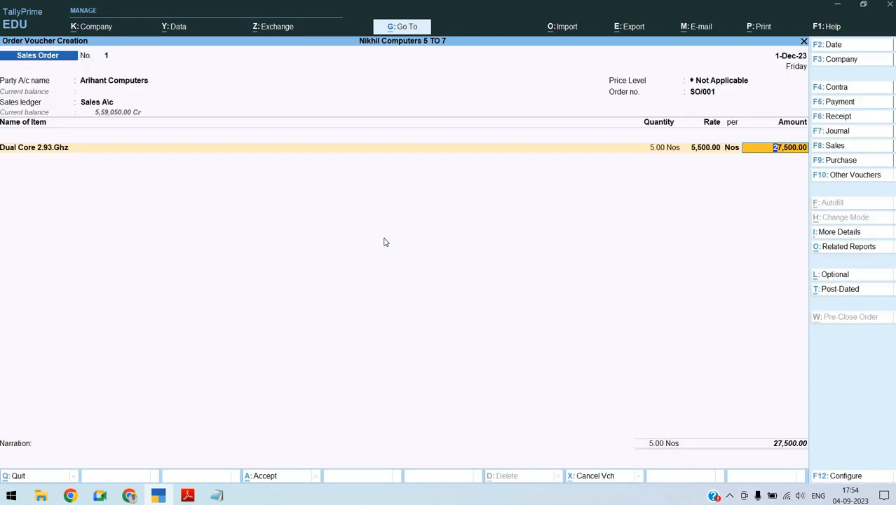
Accept the Dual Core line's amount and end the sales order's item list
key("Return")
key("Return")
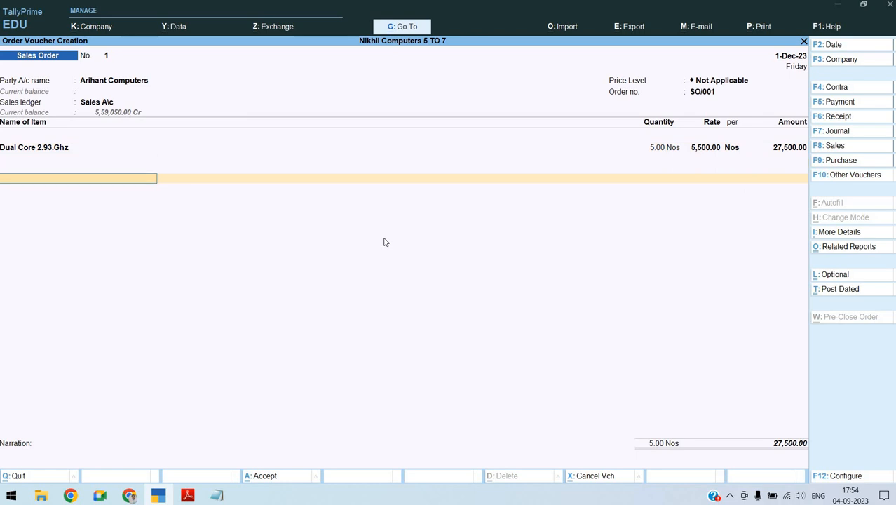
key("Return")
key("Return")
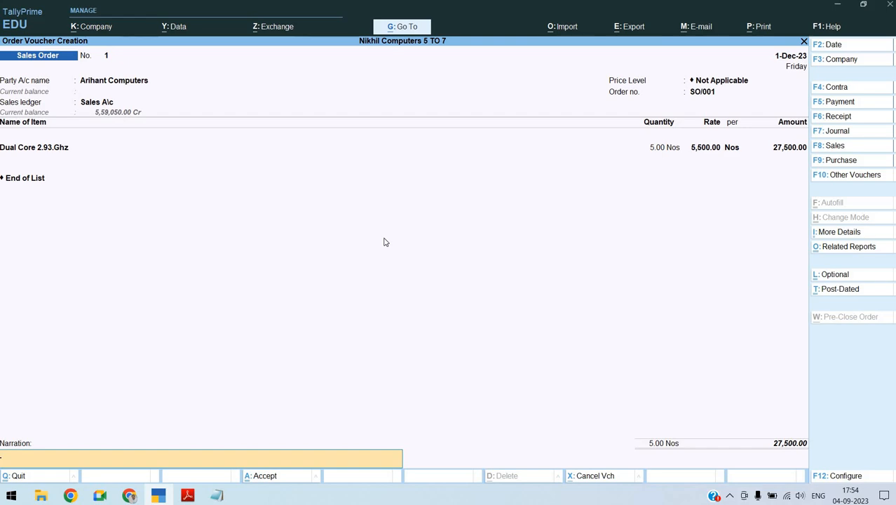
Switch to the Sales Order notes in Notepad and copy the narration "Being Sales Order received from Arihant Computers" from section 5
key("alt+Tab")
key("alt+Tab")
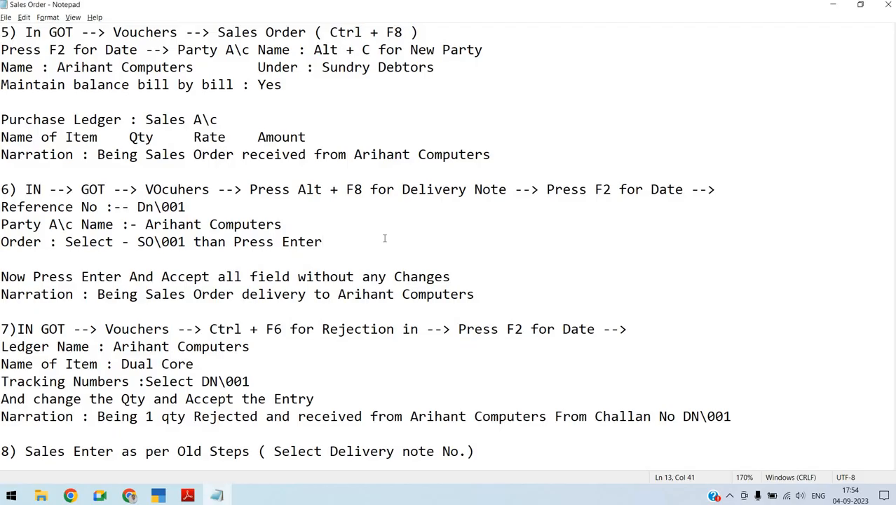
key("Down")
key("Up")
key("Up")
key("Up")
key("Up")
key("Up")
key("Up")
key("shift+Up")
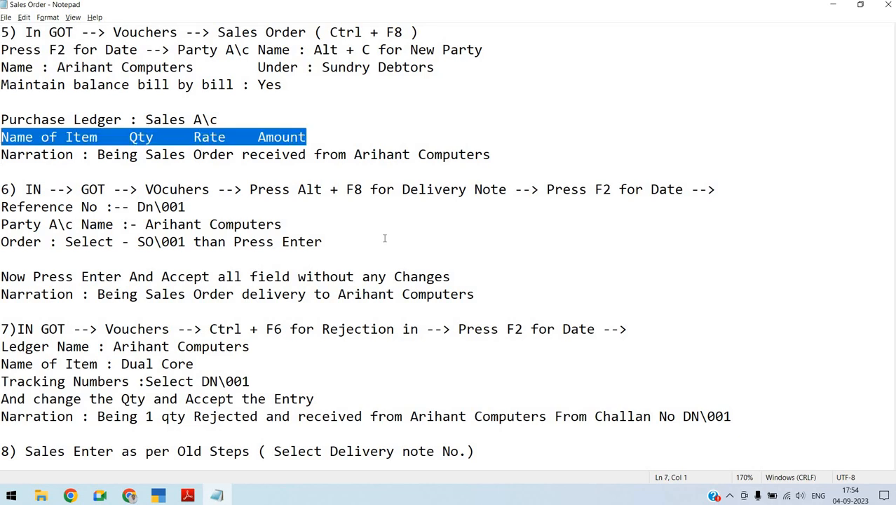
key("shift+Down")
key("Down")
key("shift+Up")
key("shift+Up")
key("shift+Down")
key("shift+Right")
key("shift+Right")
key("shift+Right")
key("shift+Right")
key("shift+Right")
key("shift+Right")
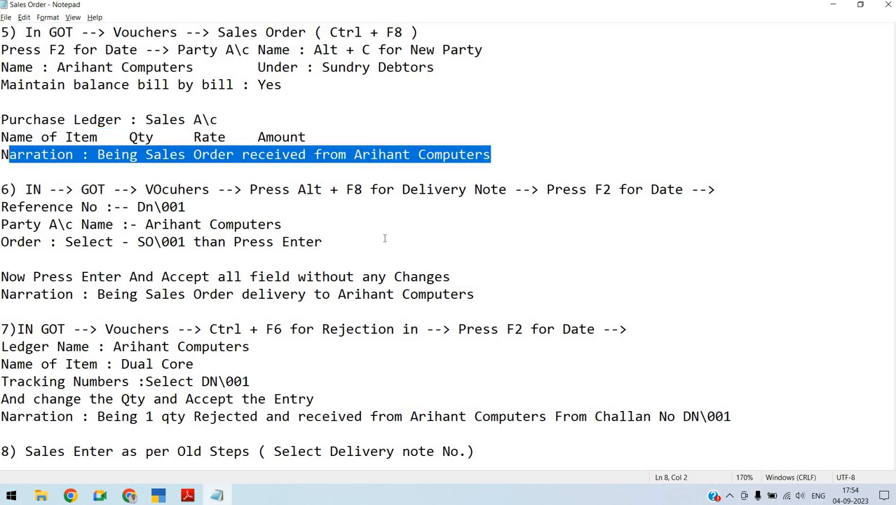
key("shift+Right")
key("shift+Right")
key("shift+Right")
key("shift+Right")
key("shift+Right")
key("shift+Right")
key("ctrl+c")
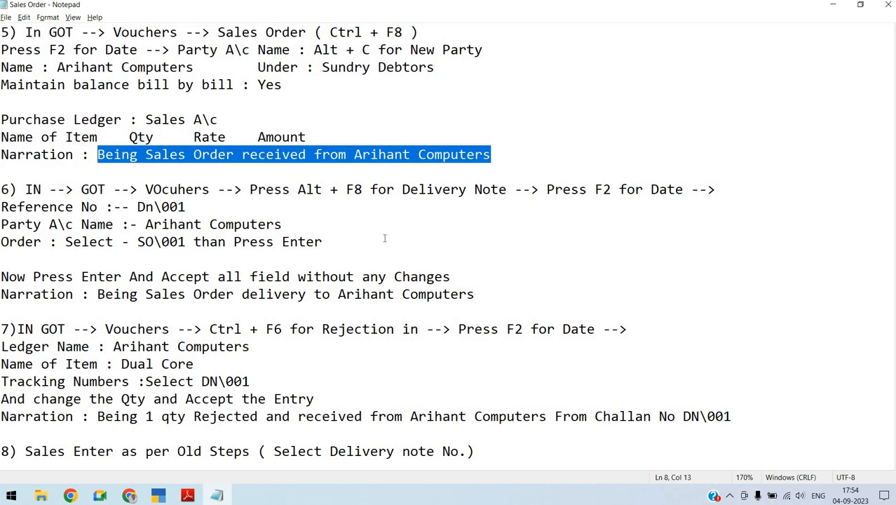
Return to TallyPrime, paste the copied text as the sales order's narration and save the voucher
key("alt+Tab")
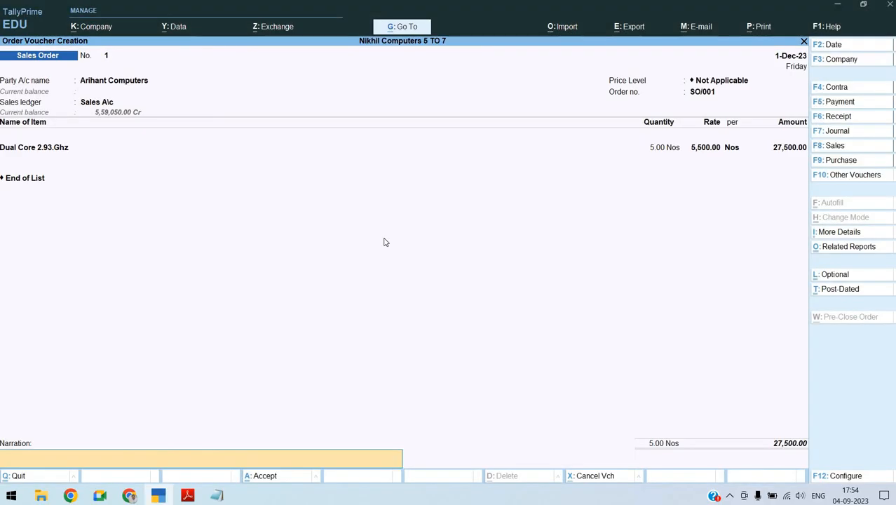
key("ctrl+v")
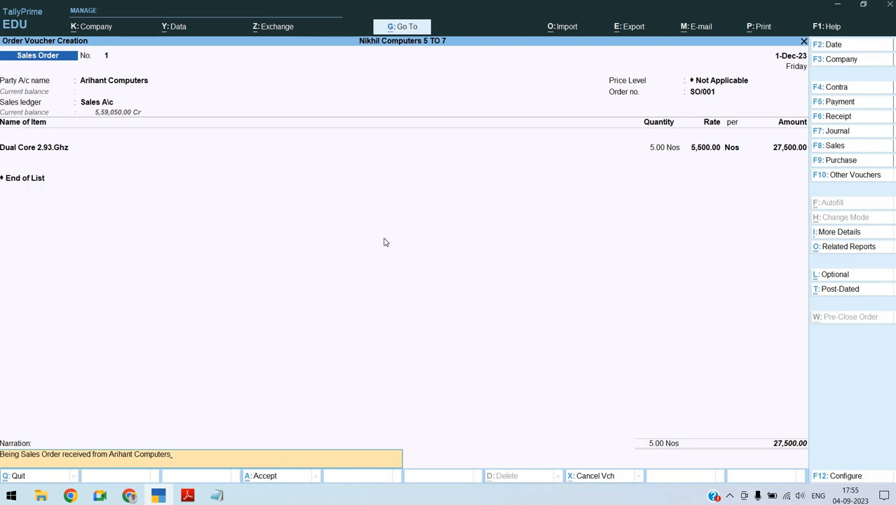
key("Return")
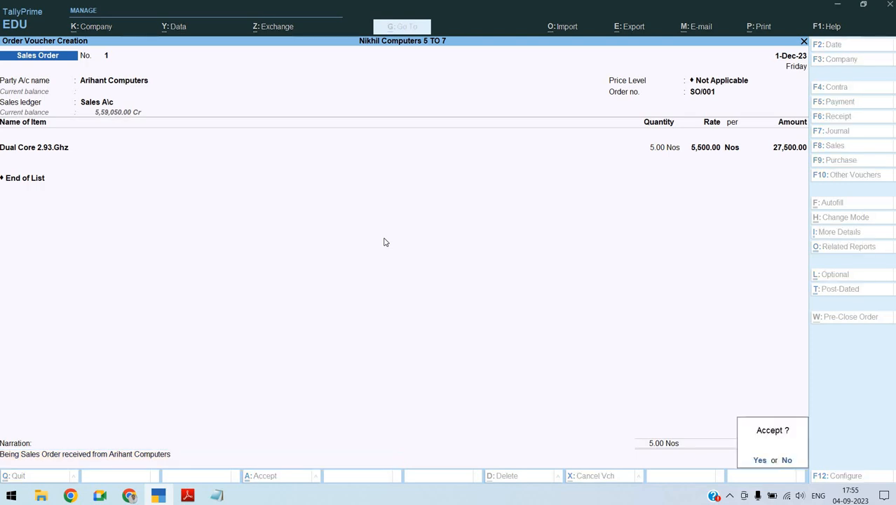
key("Return")
Check the delivery entry for Arihant Computers in the assignment PDF and return to TallyPrime
key("alt+Tab")
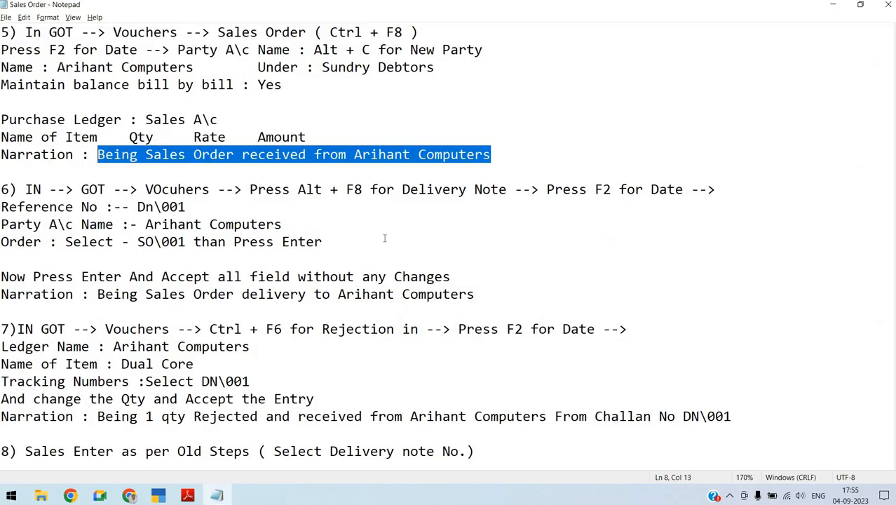
key("alt+Tab")
left_click(384, 239)
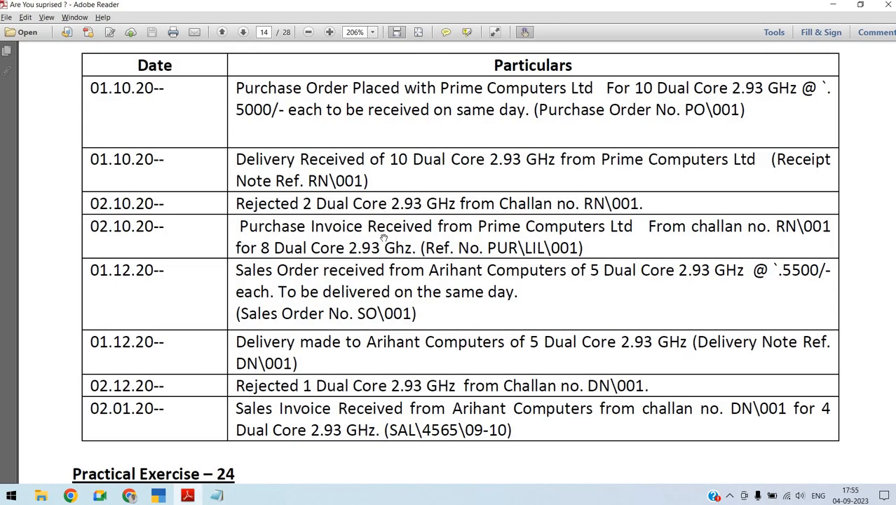
key("alt+Tab")
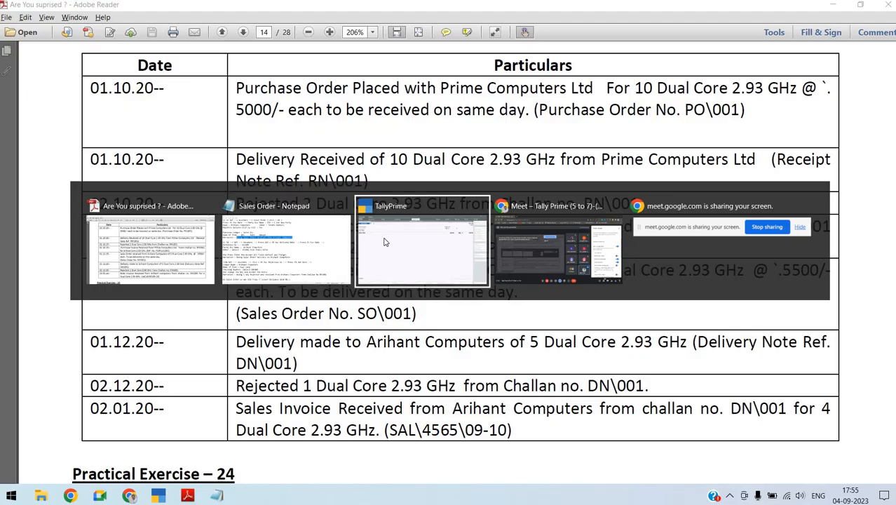
left_click(384, 242)
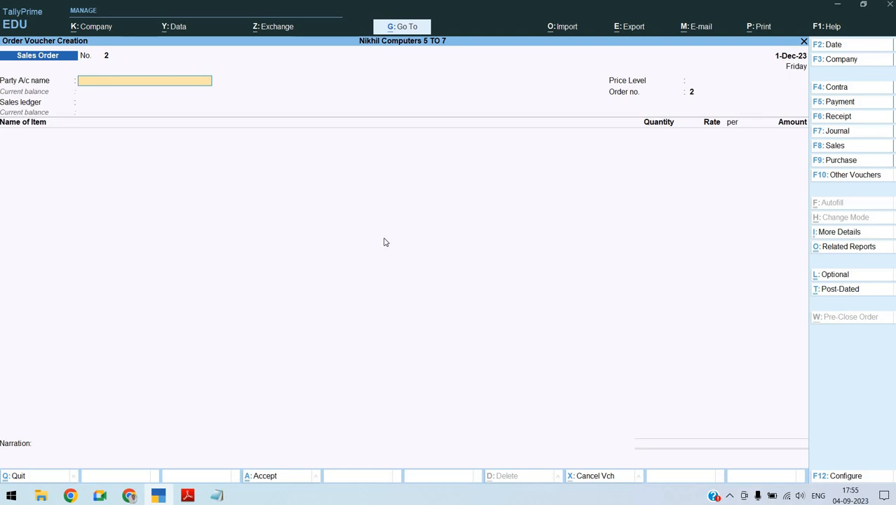
Start a Delivery Note voucher dated 1-Dec-23 with Arihant Computers as the party
key("alt")
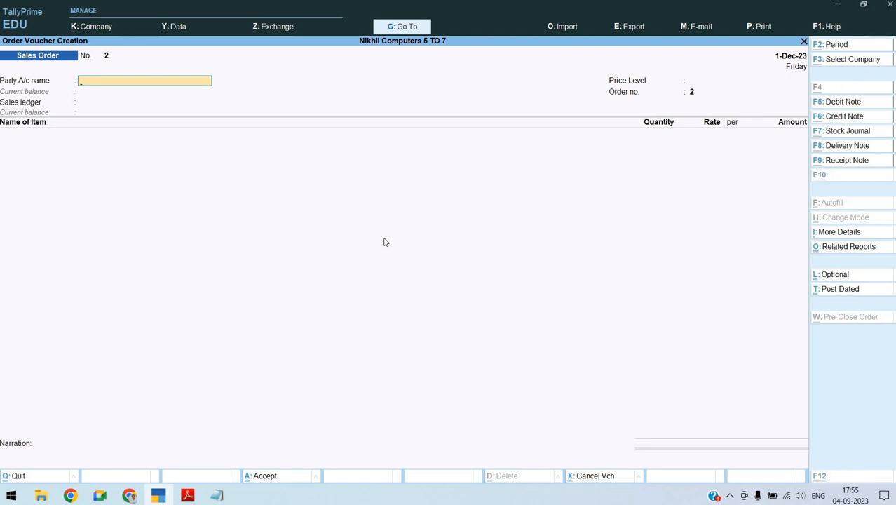
key("F8")
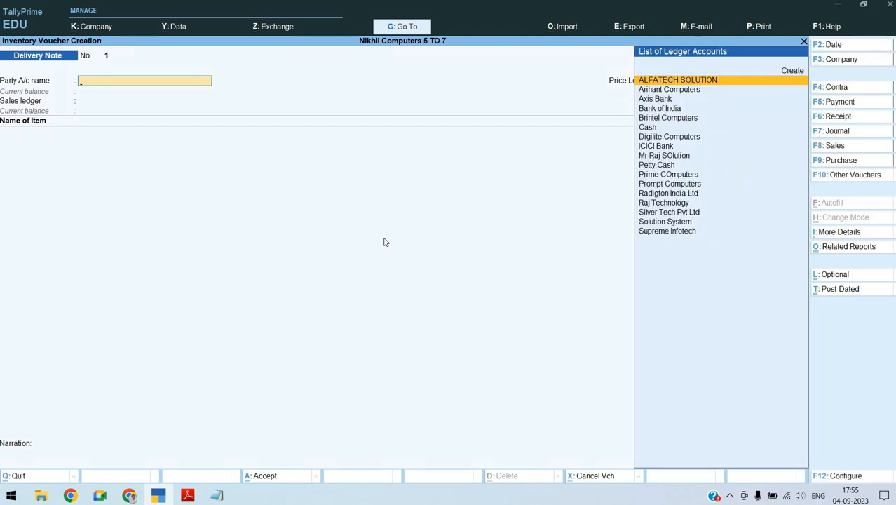
key("F2")
type("1-1")
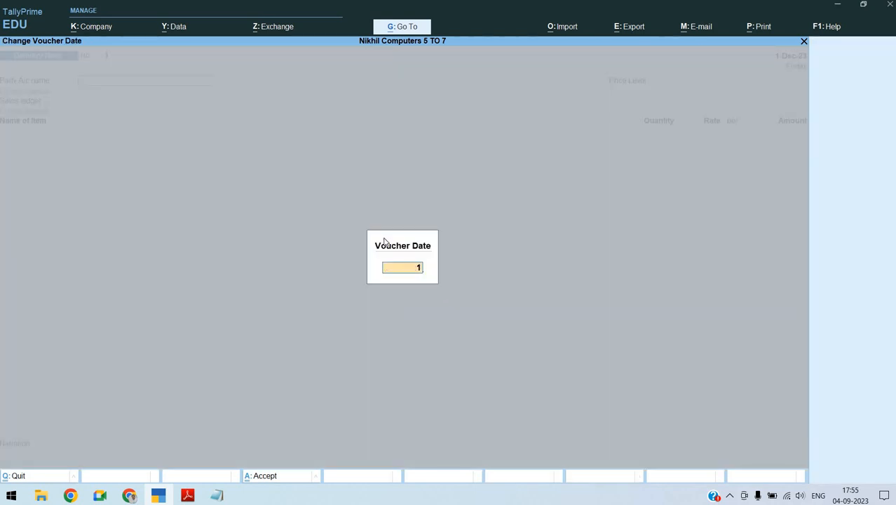
key("Return")
type("AR")
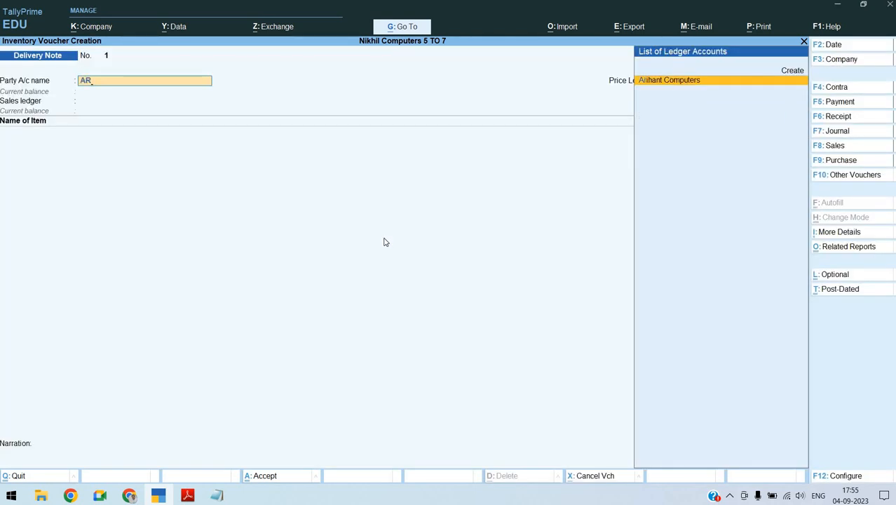
key("Return")
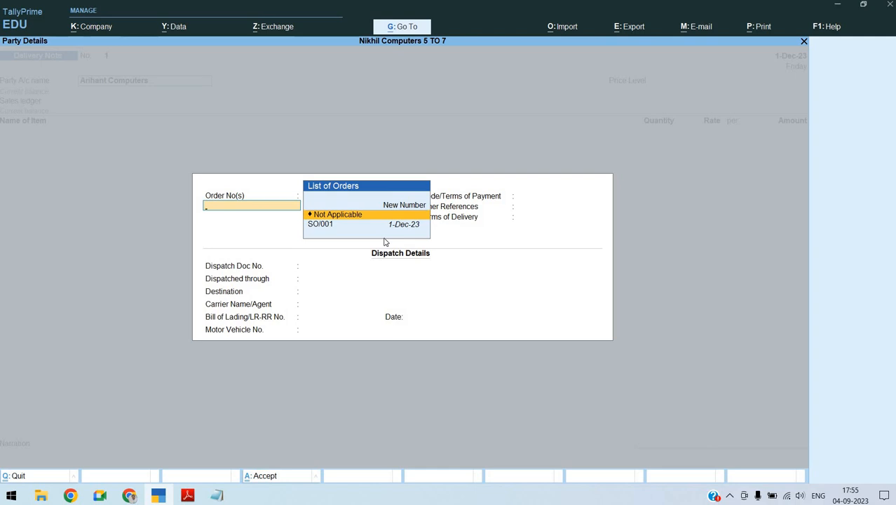
Link order SO/001 to the delivery note, leave the dispatch details blank and accept the party details as filled in
key("Down")
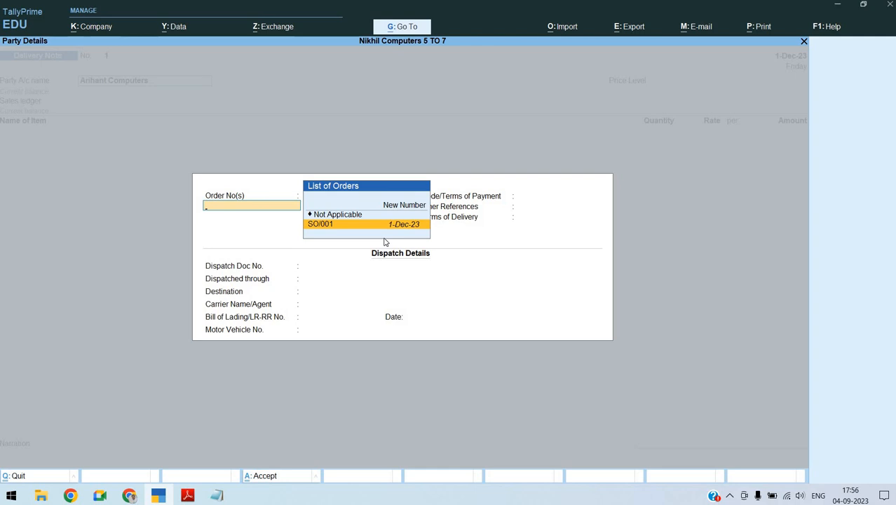
key("Return")
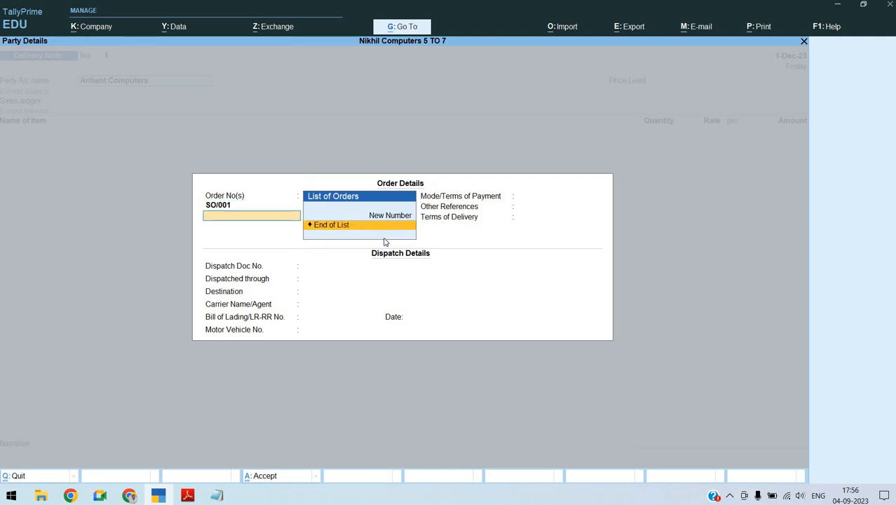
key("Return")
key("Return")
key("Return")
key("Return")
key("Return")
key("Return")
key("Return")
key("Return")
key("Return")
key("Return")
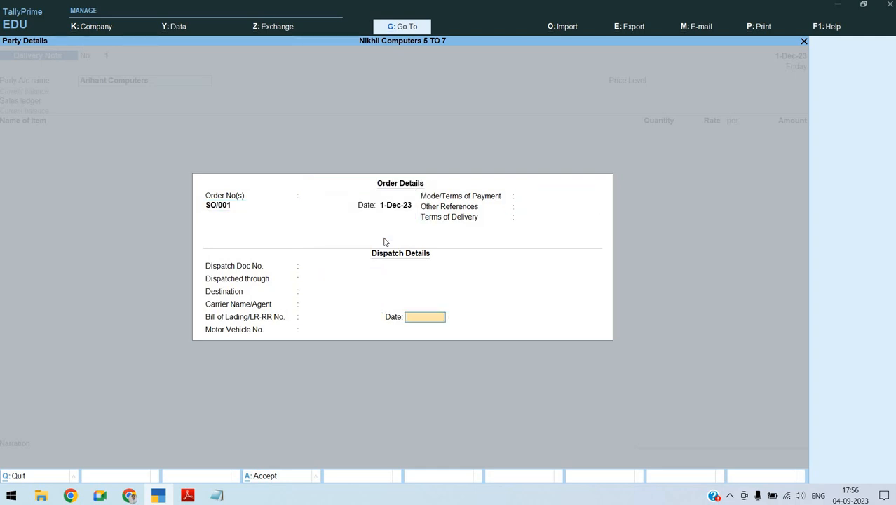
key("Return")
key("Return")
key("Return")
key("Return")
key("Return")
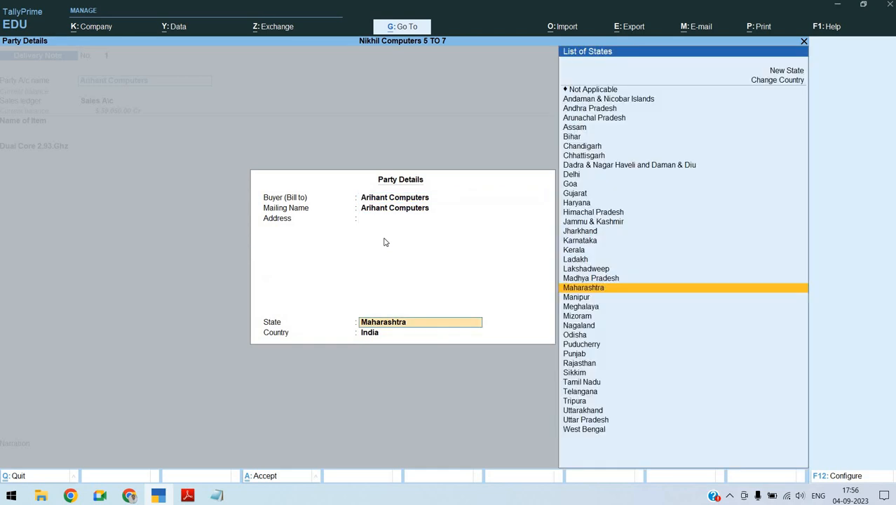
Keep Sales A\c as the sales ledger and enter new tracking number DN/001 for the Dual Core 2.93.Ghz item
key("Return")
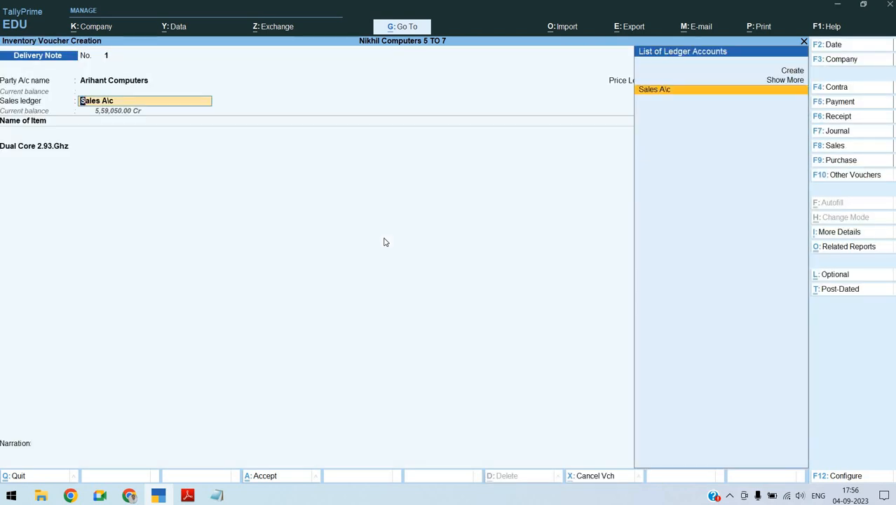
key("Return")
key("Return")
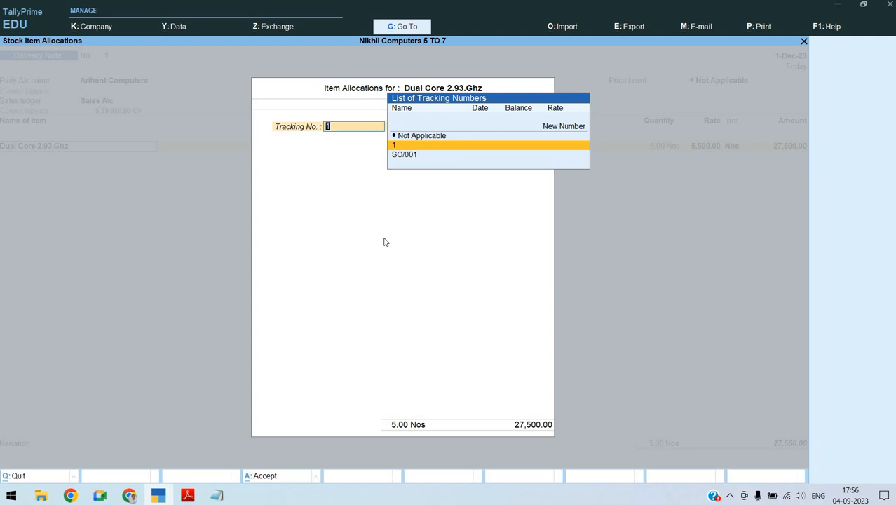
key("Up")
key("Up")
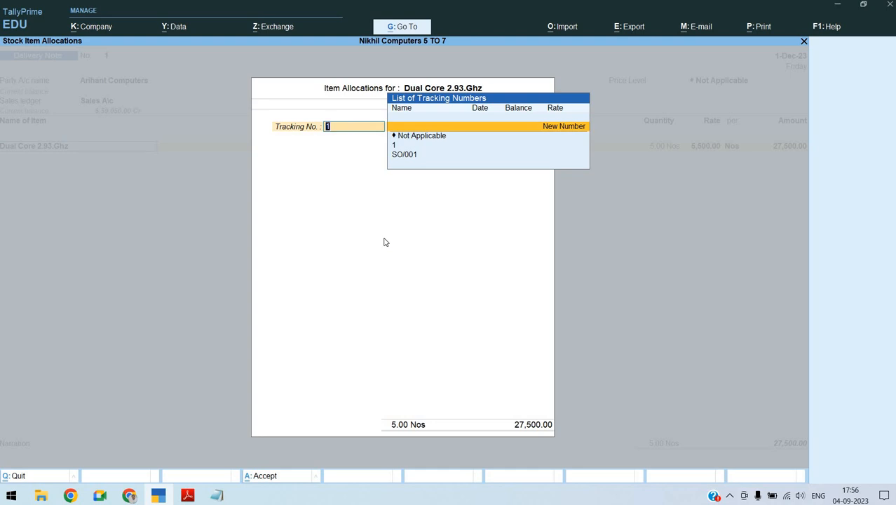
key("Return")
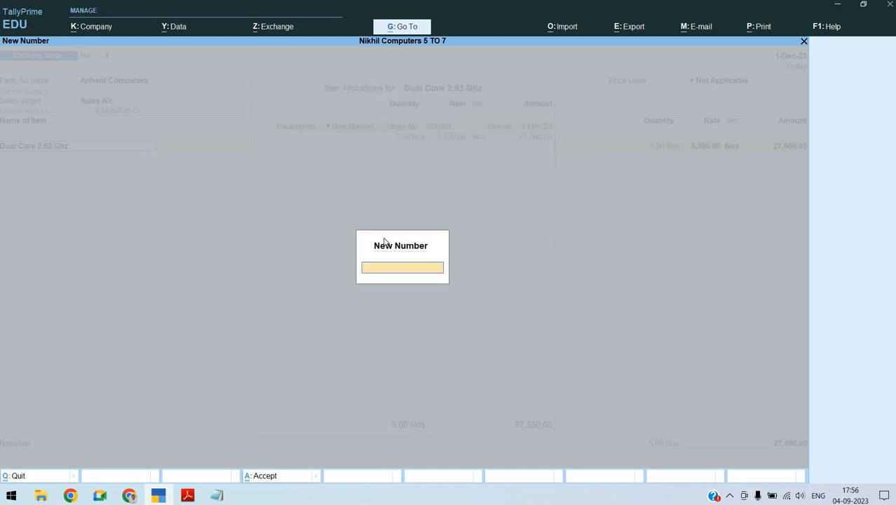
type("DN/001")
key("Return")
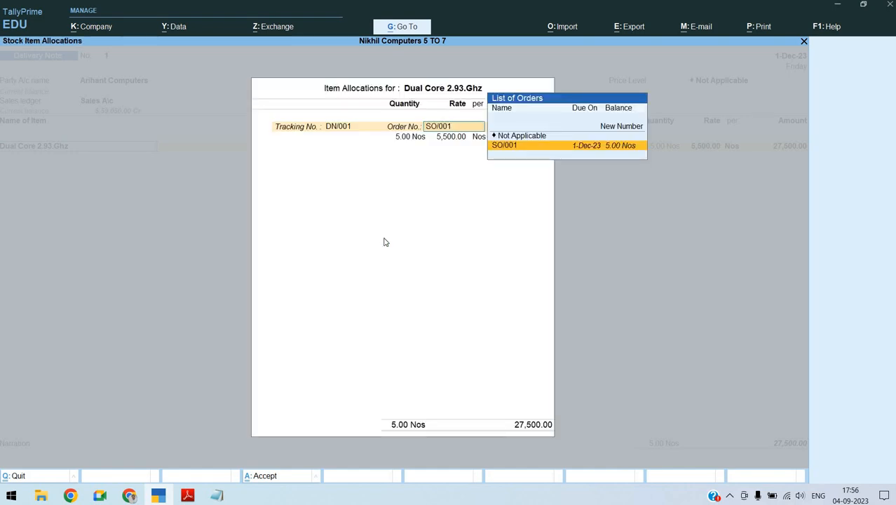
Accept order SO/001 with 5 Nos at 5,500.00 for the Dual Core line and end the delivery note's item list
key("Return")
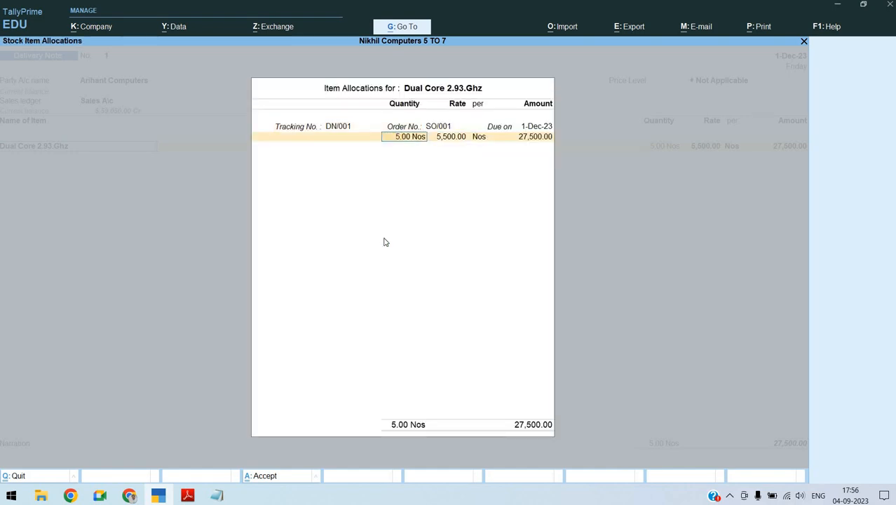
key("Return")
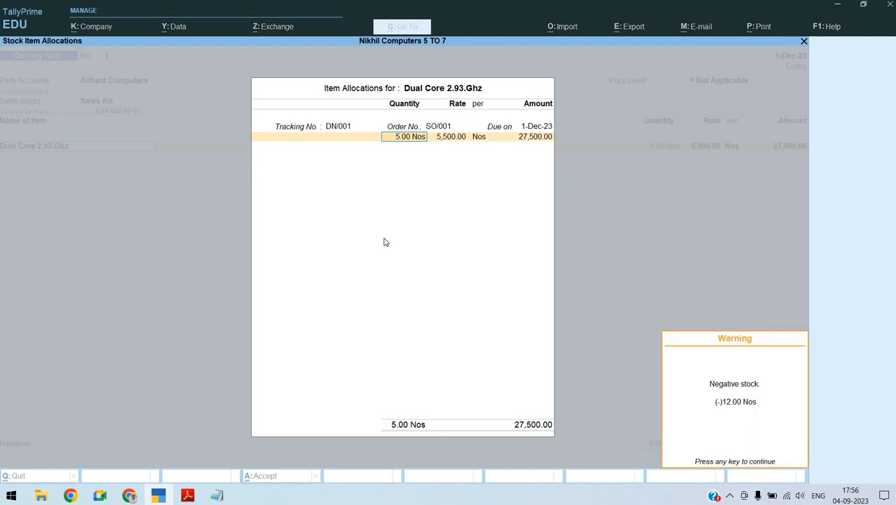
key("Return")
key("Return")
key("Return")
key("Return")
key("Return")
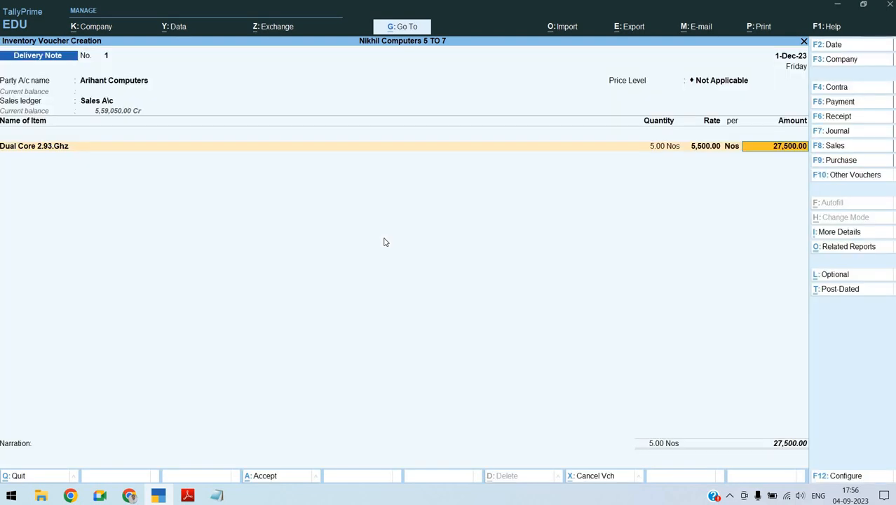
key("Return")
key("Return")
key("Return")
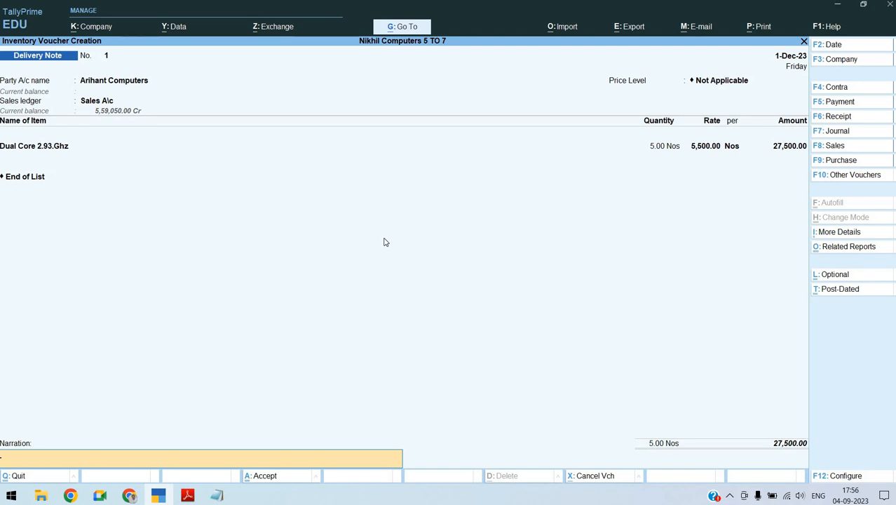
Switch to the Notepad notes and copy the narration "Being Sales Order delivery to Arihant Computers" from section 6
key("alt+Tab")
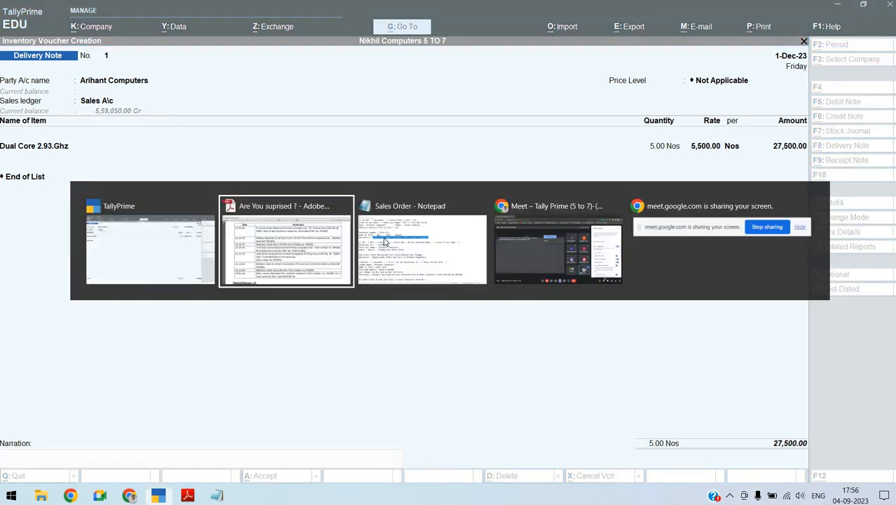
key("alt+Tab")
key("Down")
key("Down")
key("Down")
key("Down")
key("Down")
key("Down")
key("Down")
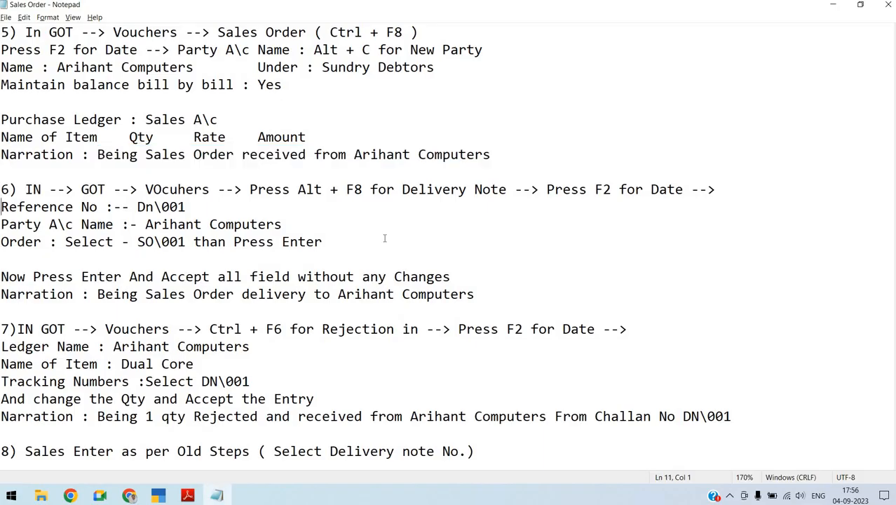
key("End")
key("shift+Home")
key("shift+Right")
key("shift+Right")
key("shift+Right")
key("shift+Right")
key("shift+Right")
key("shift+Right")
key("shift+Right")
key("shift+Right")
key("shift+Right")
key("shift+Right")
key("shift+Right")
key("shift+Right")
key("shift+Right")
key("shift+Right")
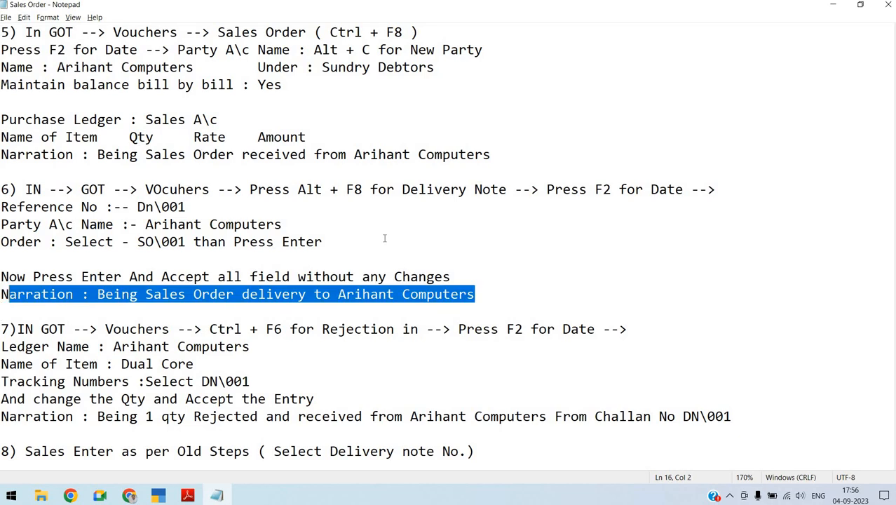
key("shift+Left")
key("shift+Left")
key("ctrl+c")
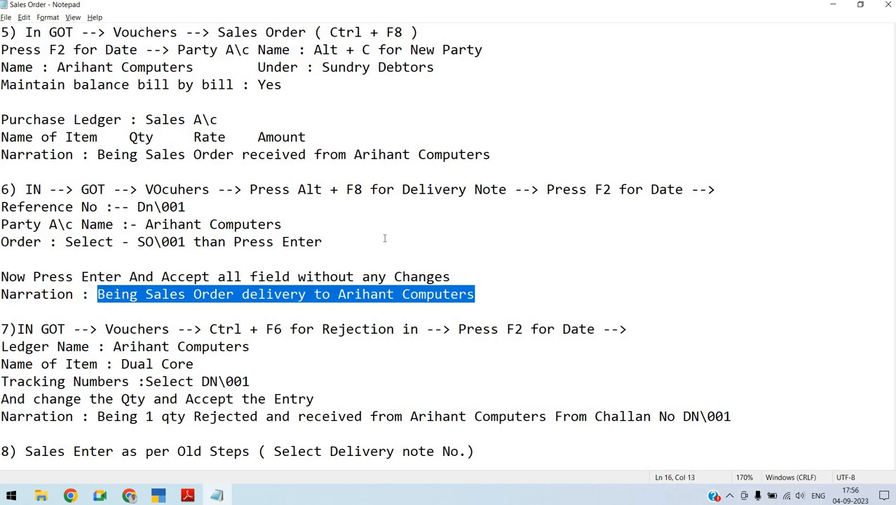
Switch to TallyPrime, paste the narration "Being Sales Order delivery to Arihant Computers" into the delivery note and save the voucher
key("alt+Tab")
key("ctrl+v")
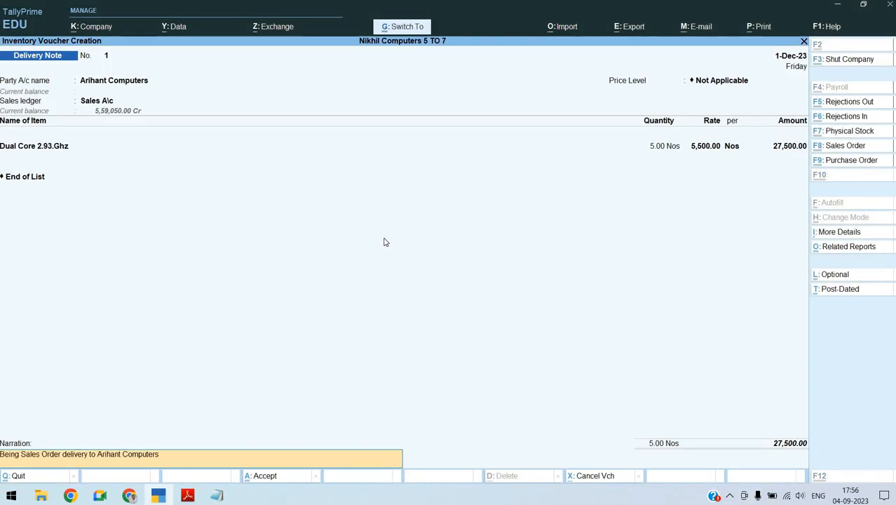
key("Return")
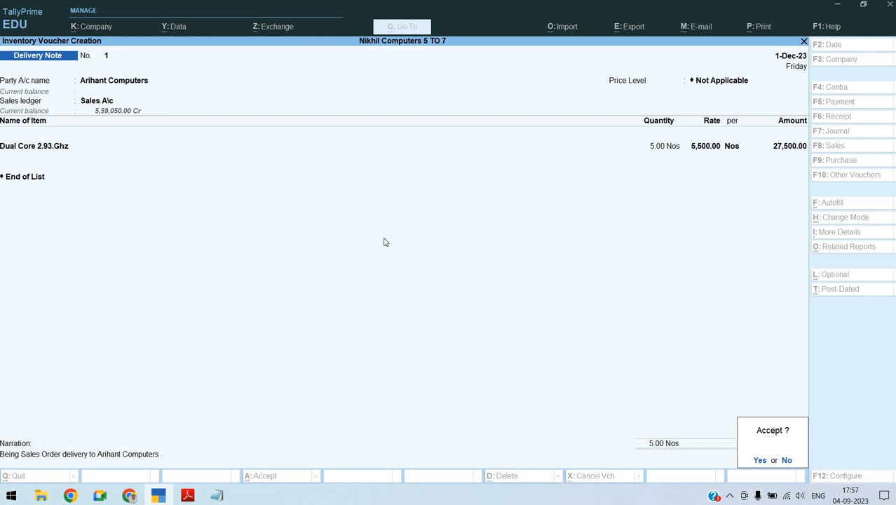
key("Return")
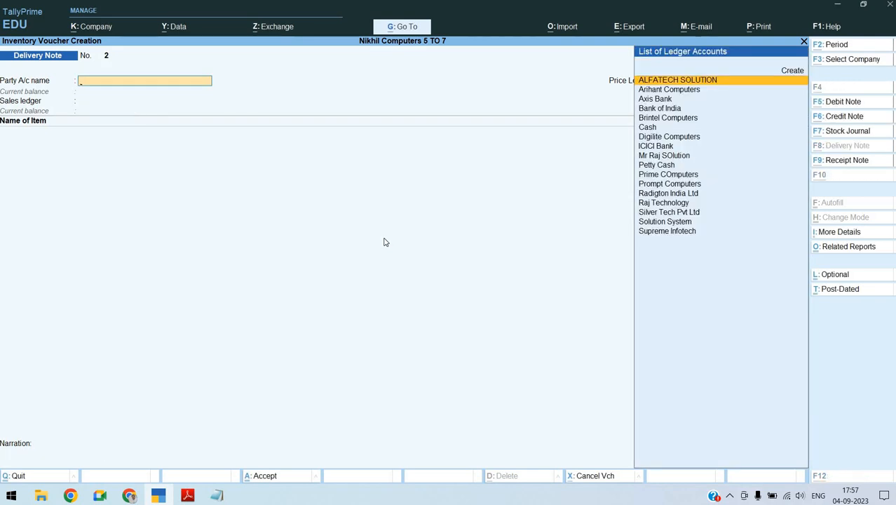
Check the Notepad notes and the assignment PDF for the next entry, and start a Rejections In voucher in TallyPrime
key("alt+Tab")
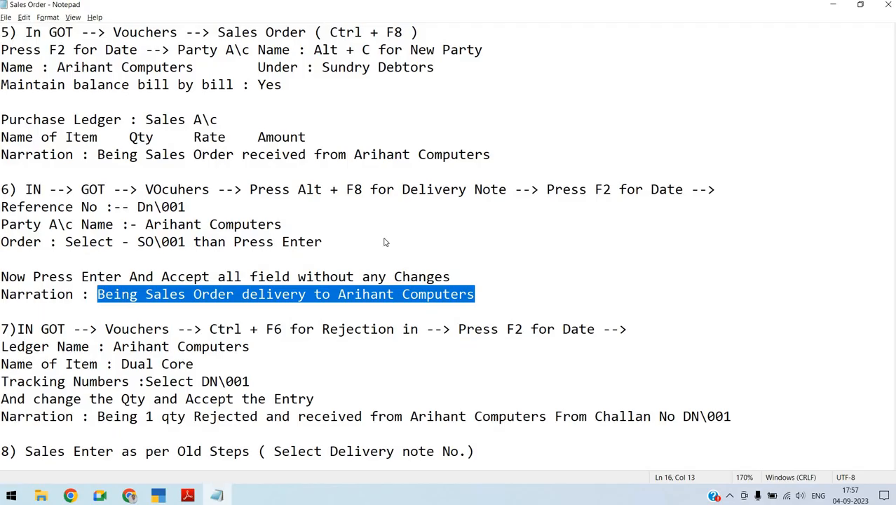
key("alt+Tab")
key("Tab")
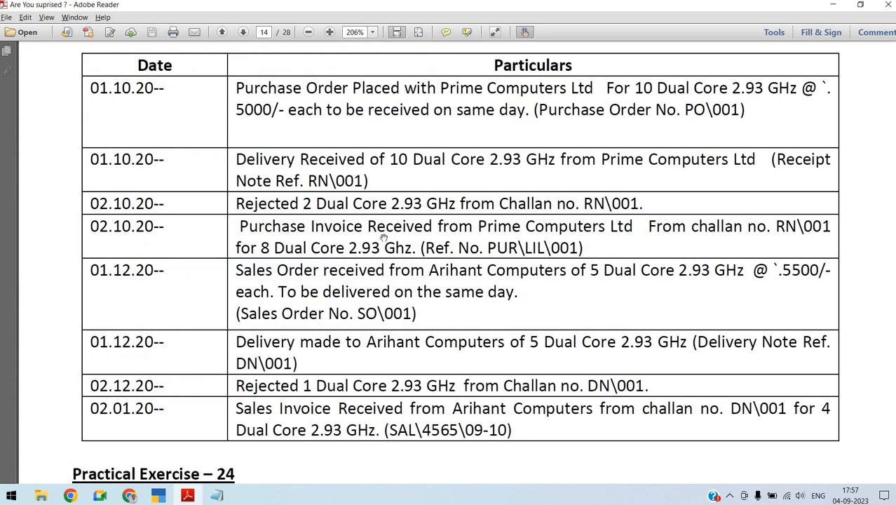
key("alt+Tab")
key("Tab")
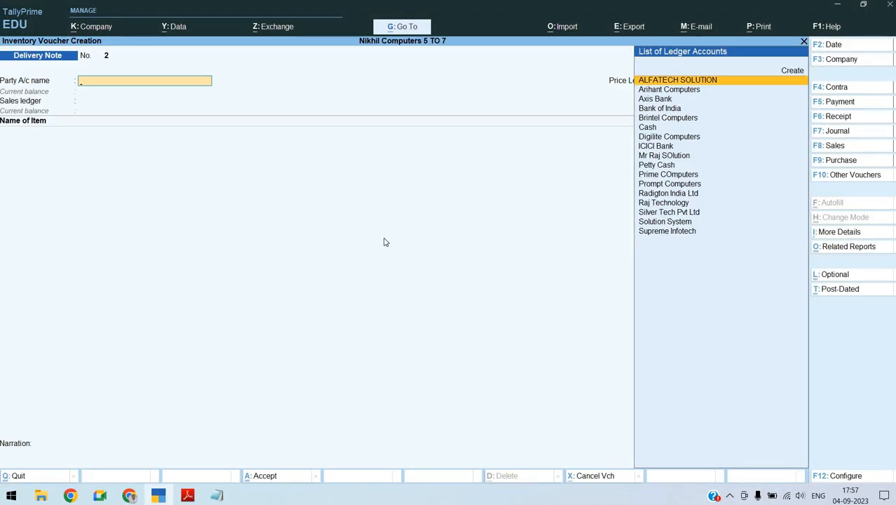
key("ctrl")
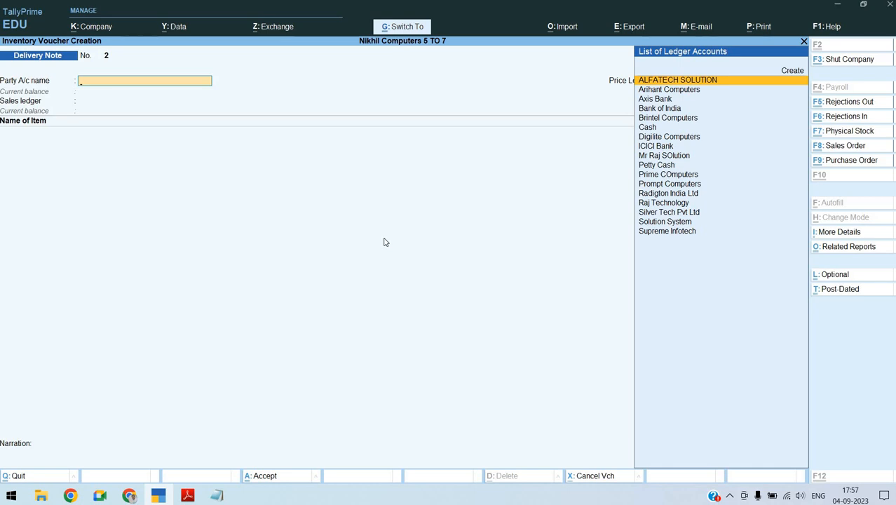
key("ctrl+F6")
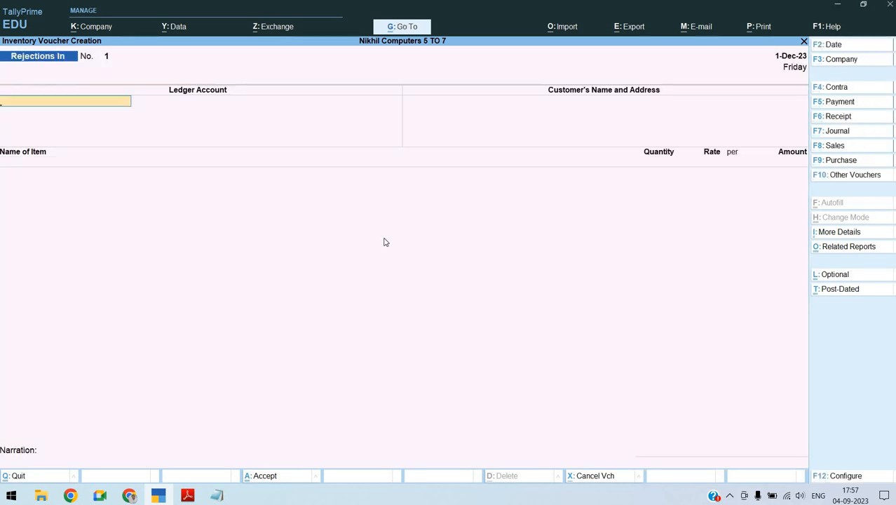
Date the Rejections In voucher 2-Dec-23 and choose Arihant Computers as the ledger account, accepting the customer details
key("F2")
key("Return")
type("AR")
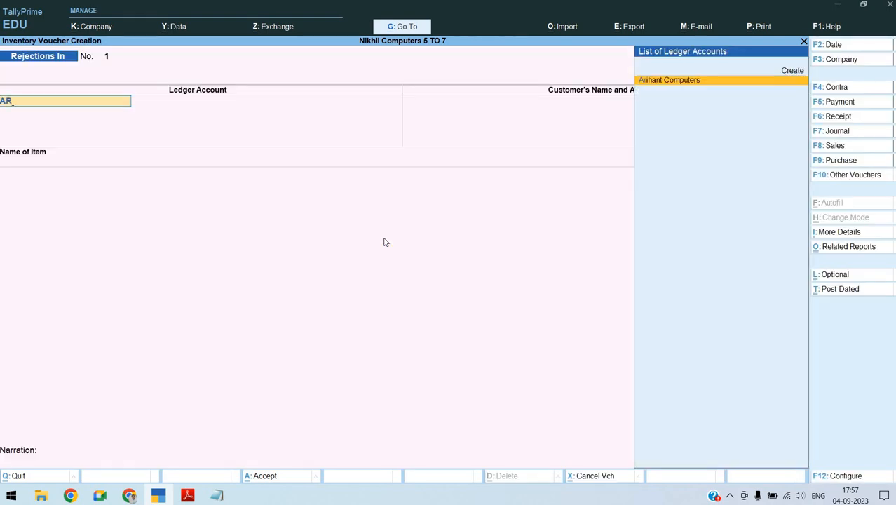
key("Return")
key("Return")
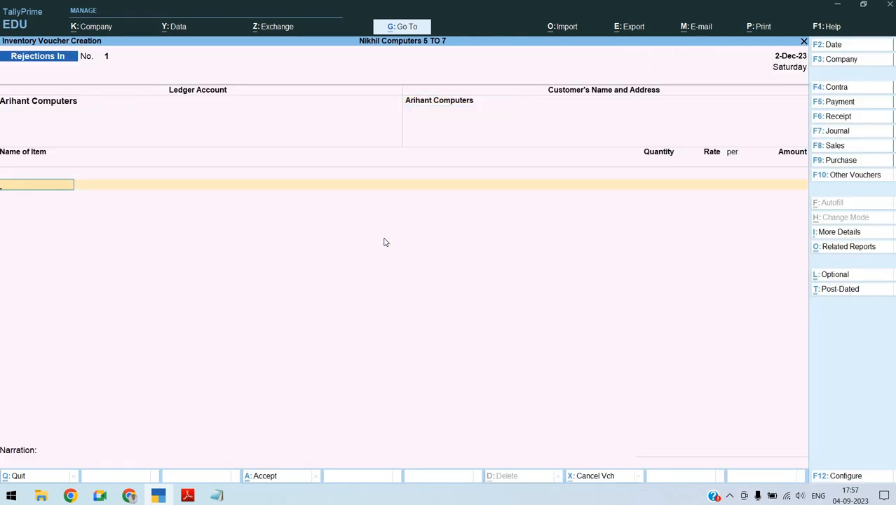
Add the item Dual Core 2.93.Ghz to the rejection and allocate it to tracking number DN/001
type("du")
key("Return")
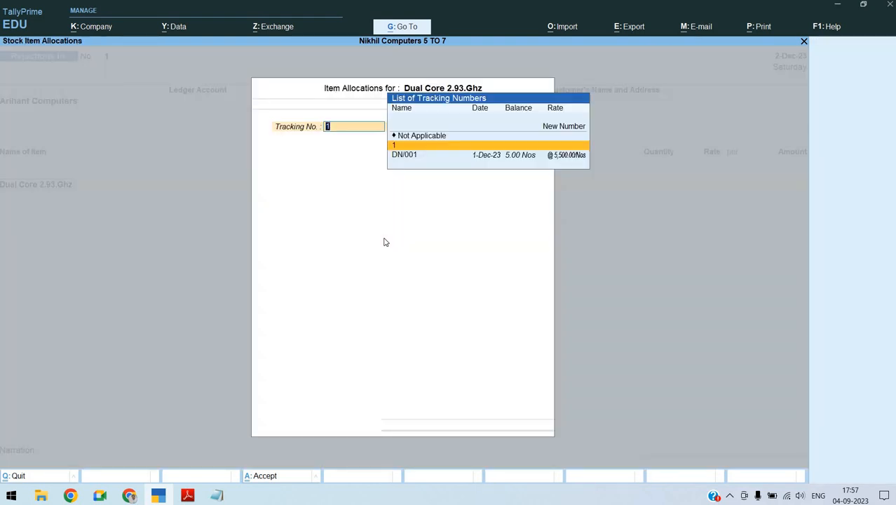
key("Down")
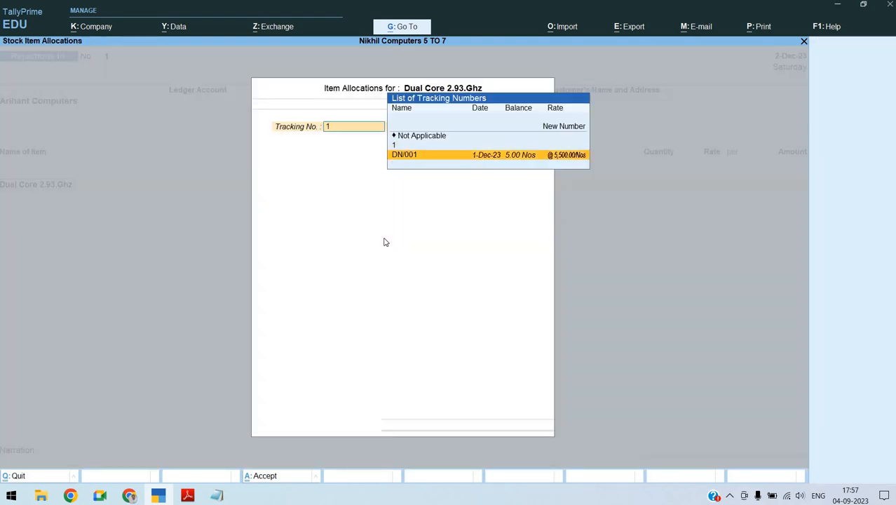
key("Return")
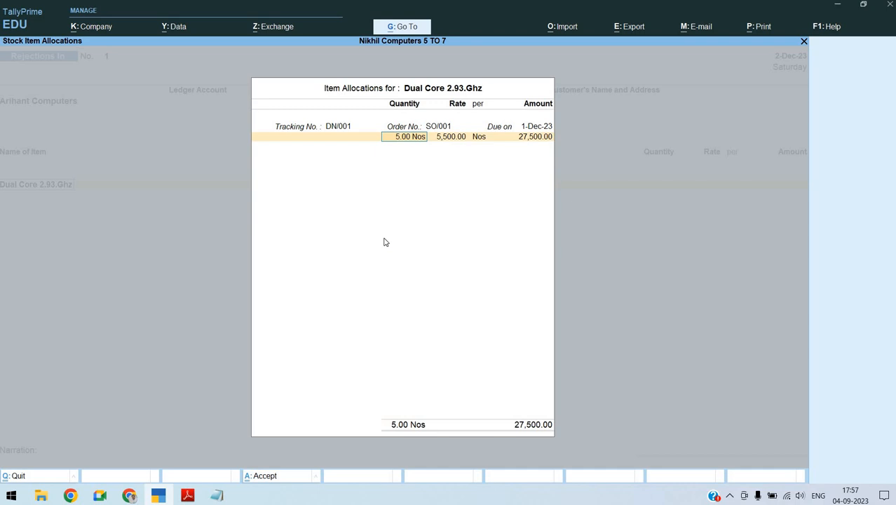
Set the rejected quantity to 1 Nos, keep the rate of 5,500.00 and end the item list at the narration
type("1")
key("Return")
key("Return")
key("Return")
key("Return")
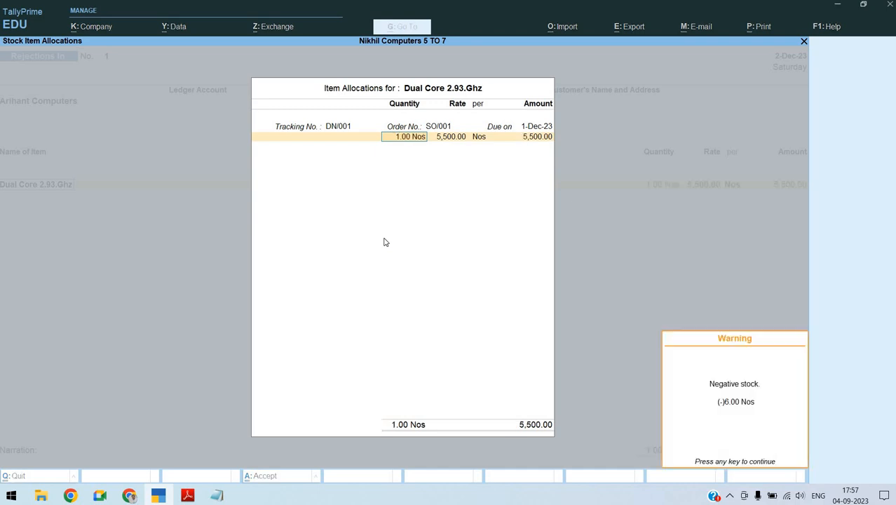
key("Return")
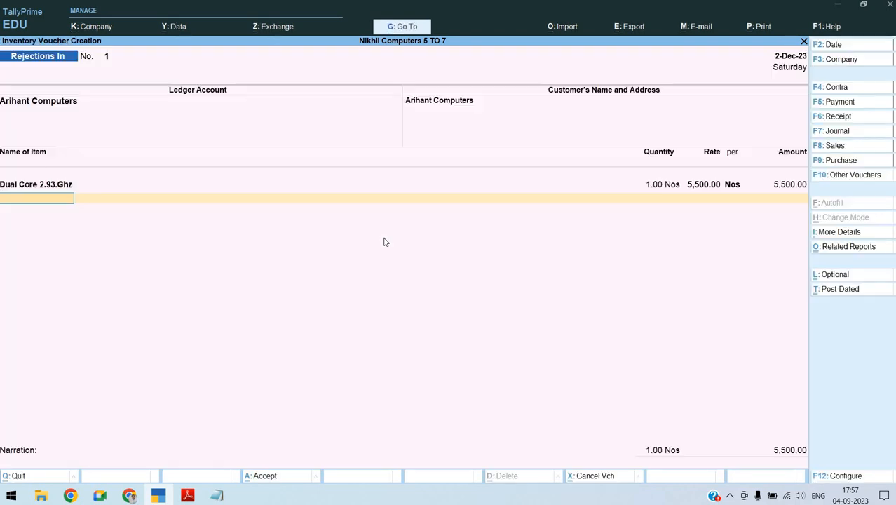
key("Return")
key("Return")
key("Escape")
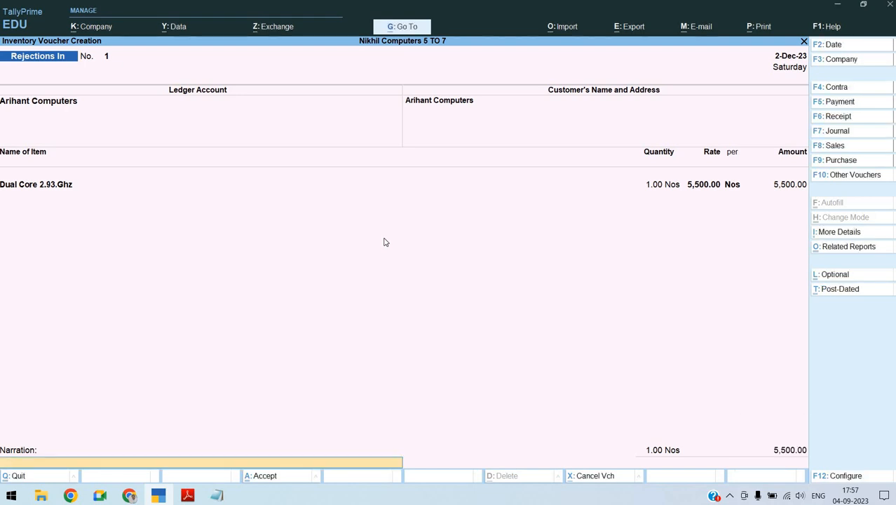
Switch to the Notepad notes and copy section 7's narration "Being 1 qty Rejected and received from Arihant Computers From Challan No DN\001"
key("alt+Tab")
left_click(384, 241)
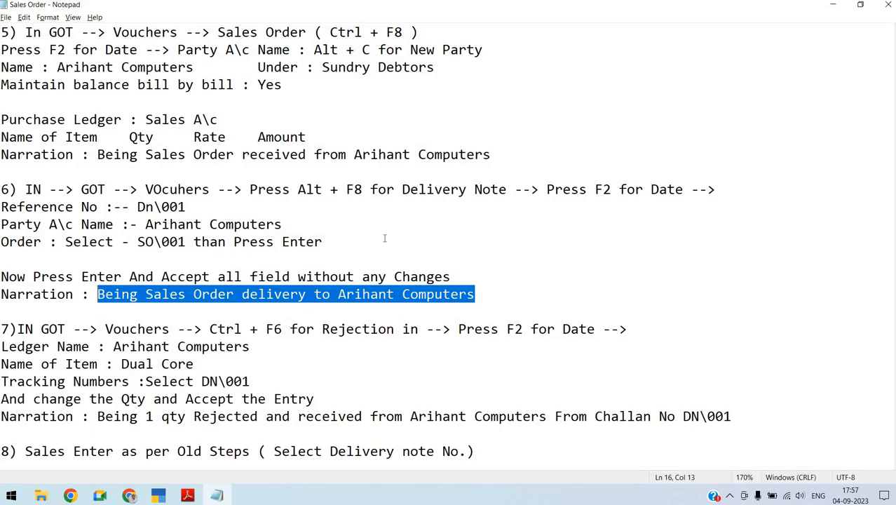
key("Down")
key("Down")
key("Down")
key("Down")
key("Down")
key("Down")
key("Down")
key("End")
key("shift+Home")
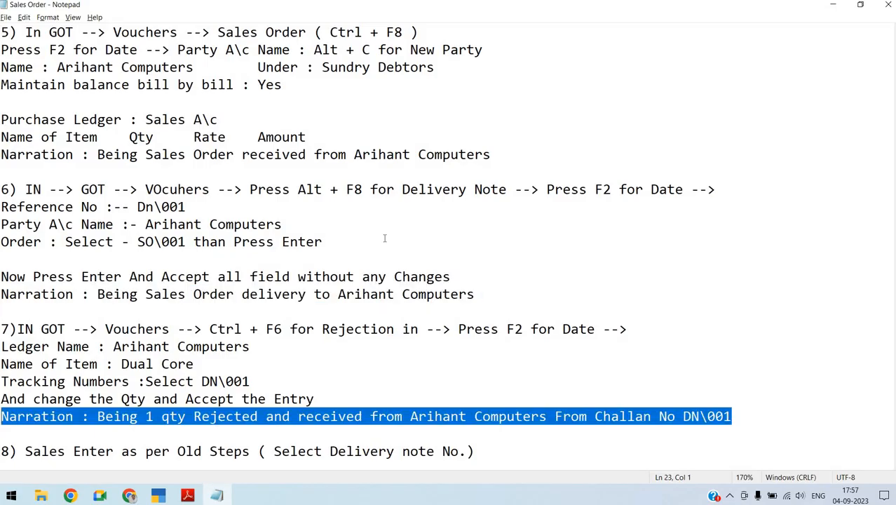
key("shift+Right")
key("shift+Right")
key("shift+Right")
key("shift+Right")
key("shift+Right")
key("shift+Right")
key("shift+Right")
key("shift+Right")
key("shift+Right")
key("shift+Right")
key("shift+Right")
key("shift+Right")
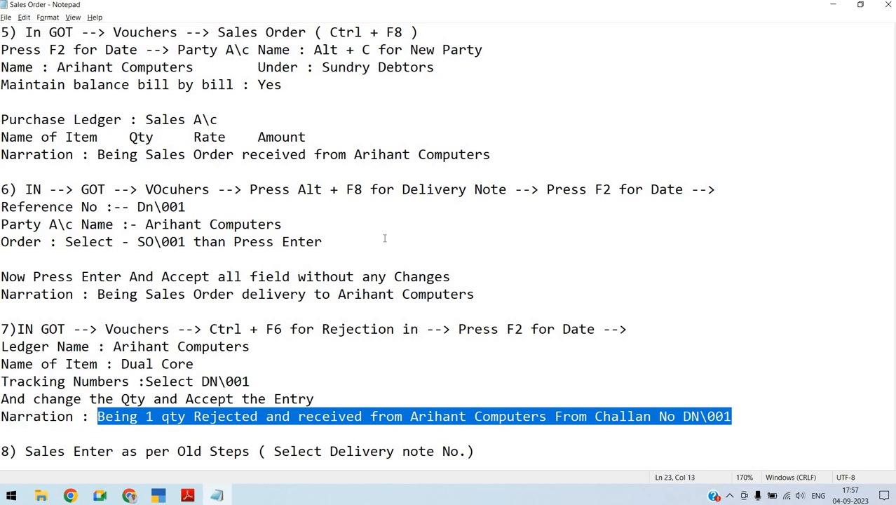
Switch back to TallyPrime and paste the copied narration into the Rejections In voucher, completing the narration field
key("alt+Tab")
key("alt+Tab")
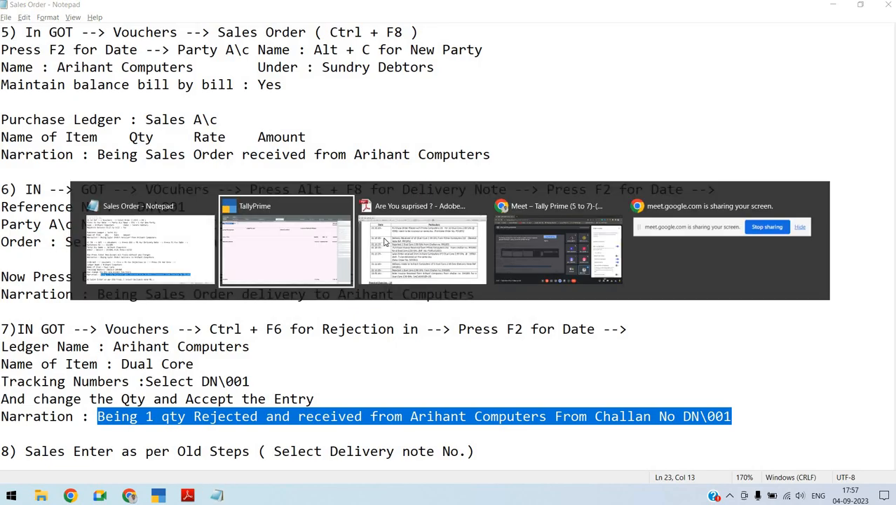
key("ctrl+alt+v")
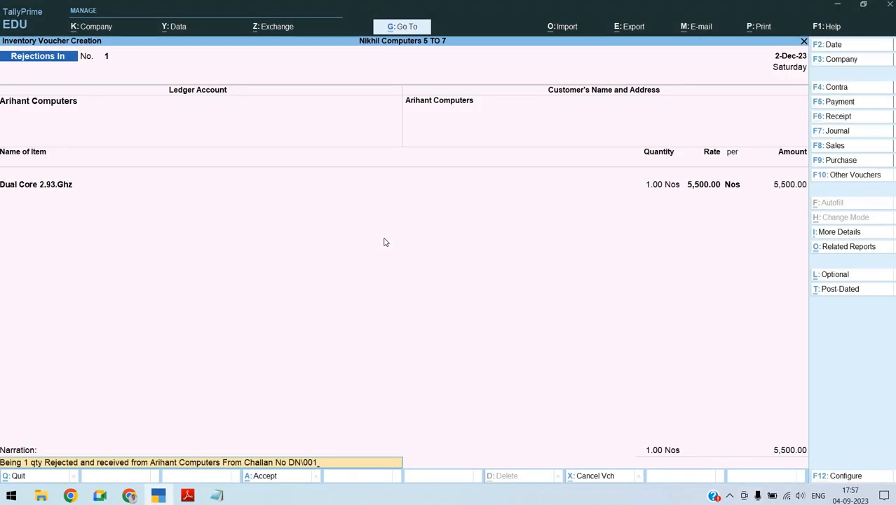
key("Return")
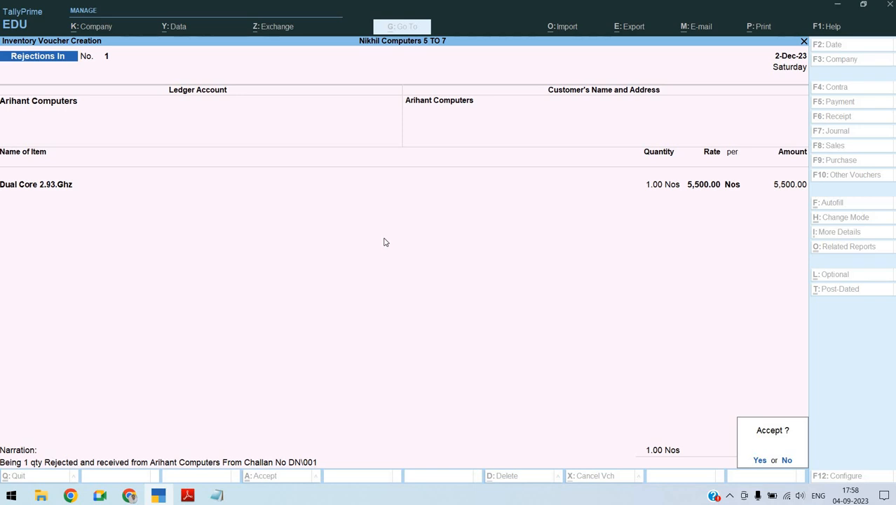
Accept the Rejections In voucher and switch to the assignment in Adobe Reader to read the Arihant Computers sales invoice entry
key("Return")
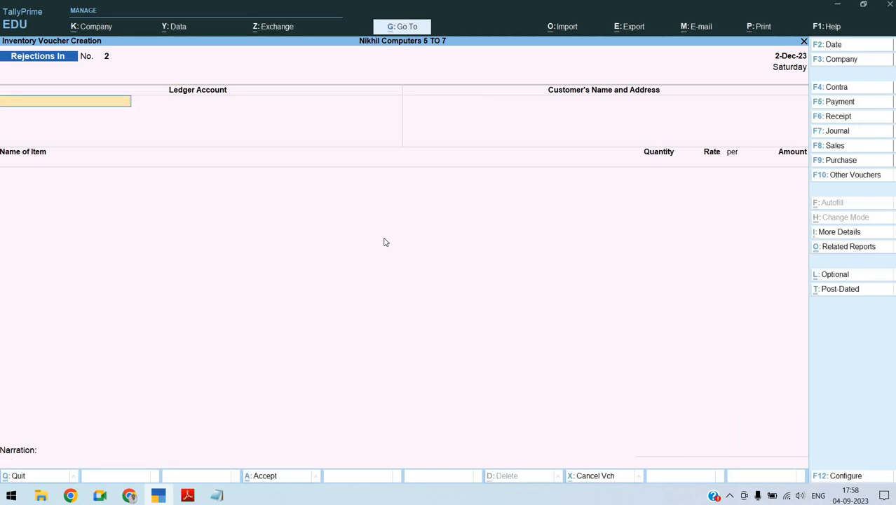
key("alt+Tab")
left_click(385, 242)
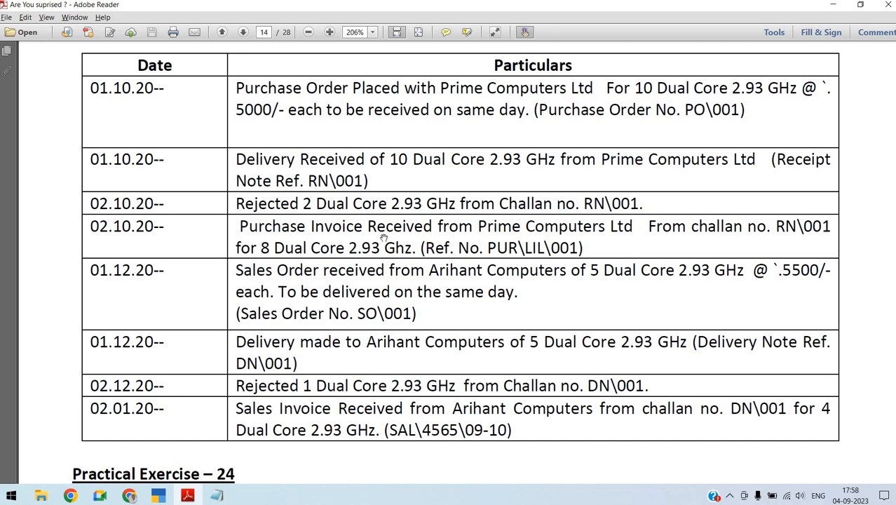
Switch back to TallyPrime and start a Sales voucher dated 1-Jan-24
key("alt+Tab")
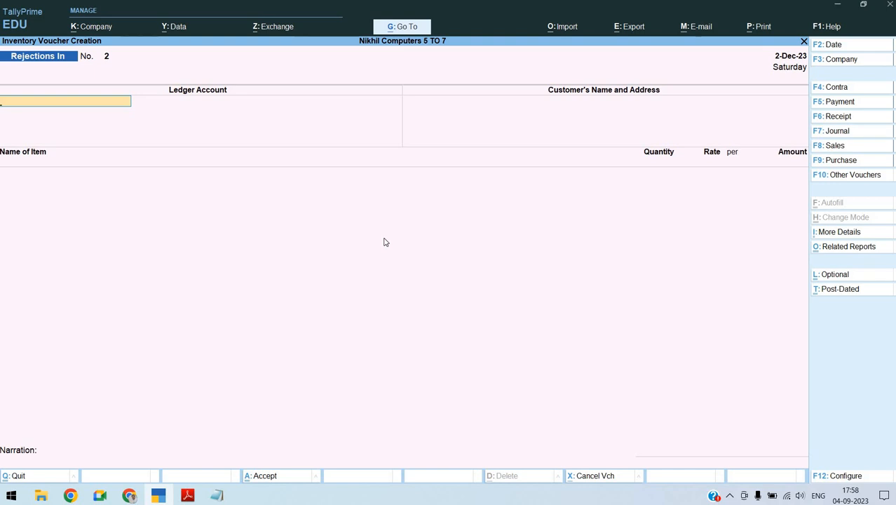
key("F8")
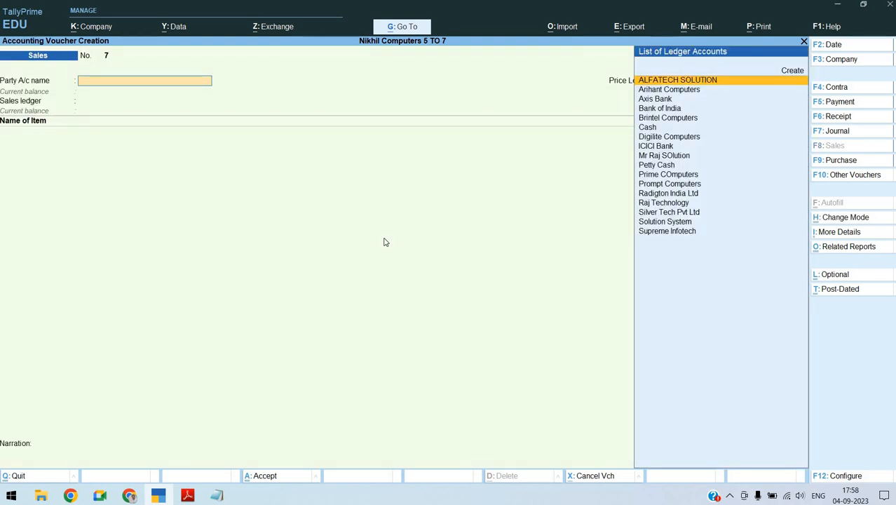
key("F2")
type("1.1")
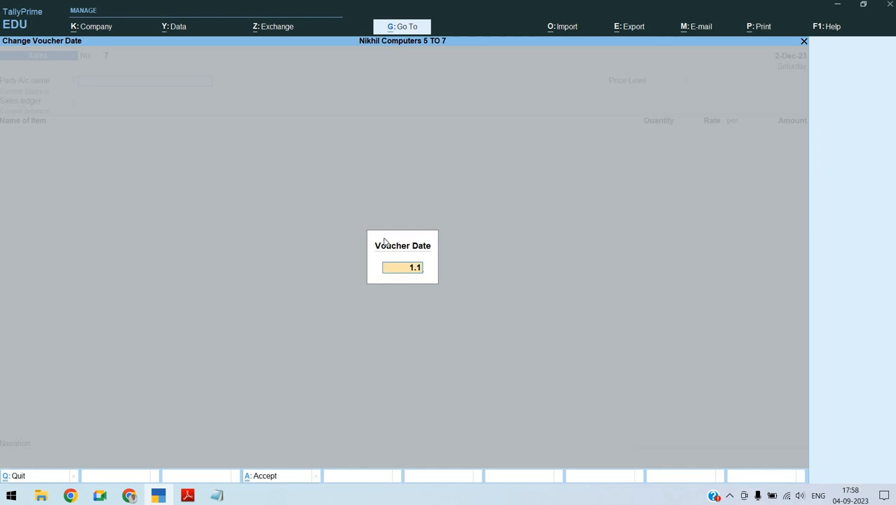
key("Return")
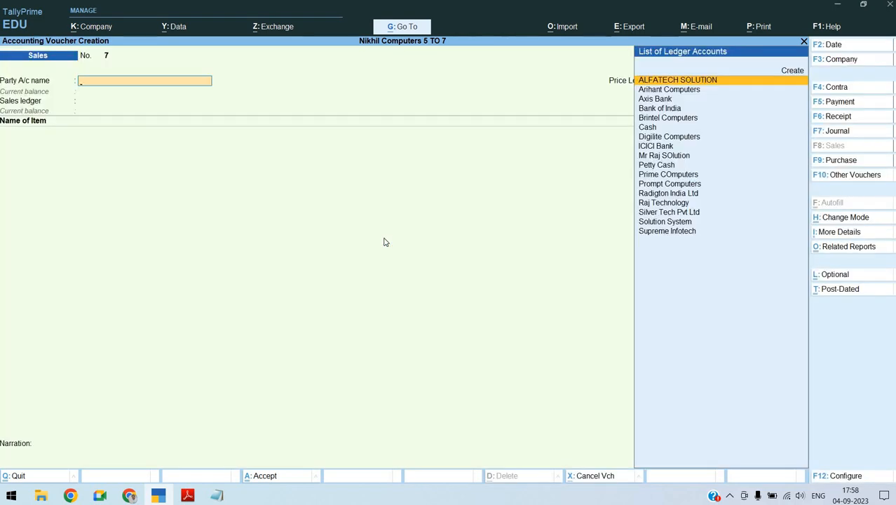
Choose Arihant Computers as the sales party and link delivery note DN/001 in the dispatch details
type("AR")
key("Return")
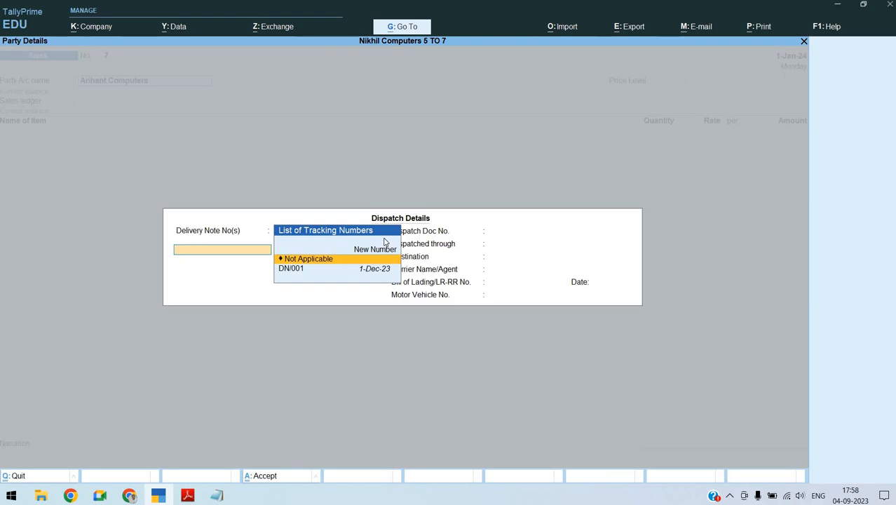
key("Down")
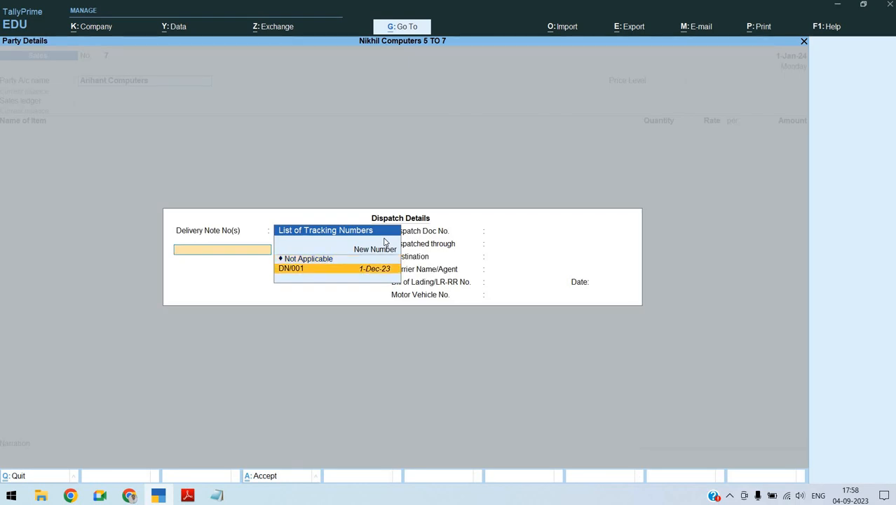
key("Return")
Leave the remaining dispatch fields blank, accept the party details and keep the price level Not Applicable
key("Return")
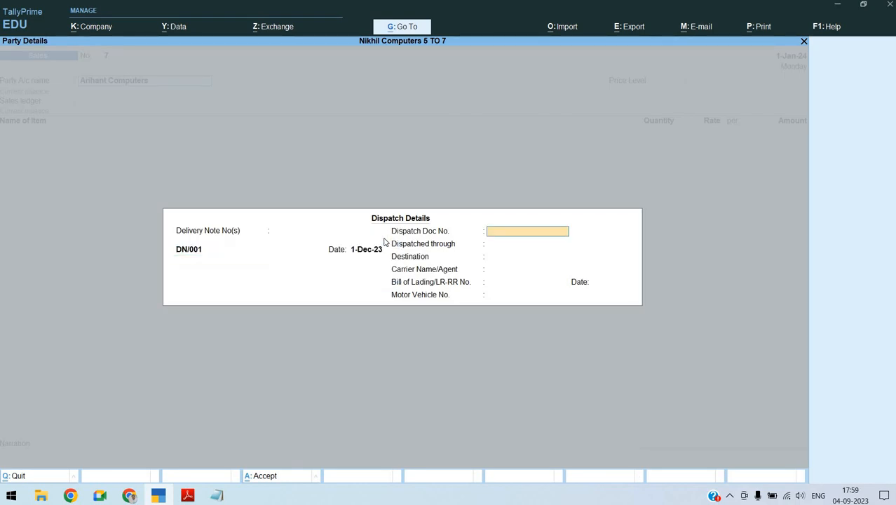
key("Return")
key("Return")
key("Return")
key("Return")
key("Return")
key("Return")
key("Return")
key("Return")
key("Return")
key("Return")
key("Return")
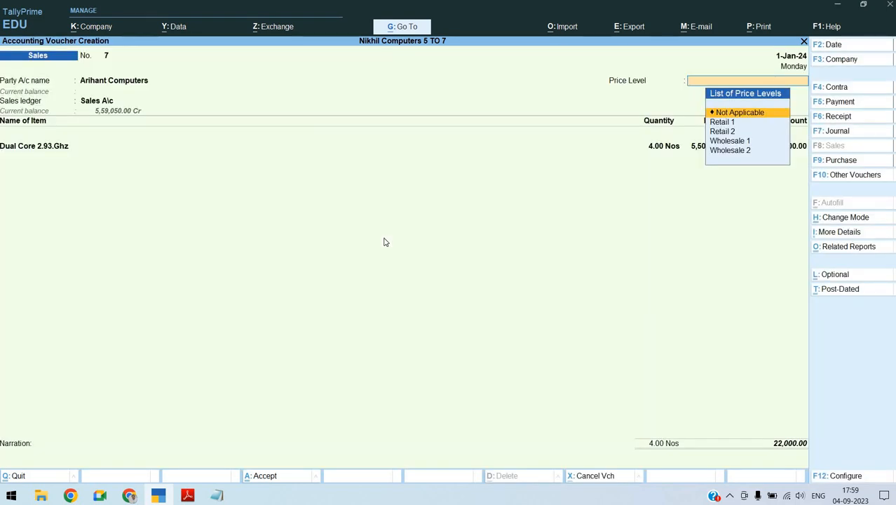
key("Return")
key("Return")
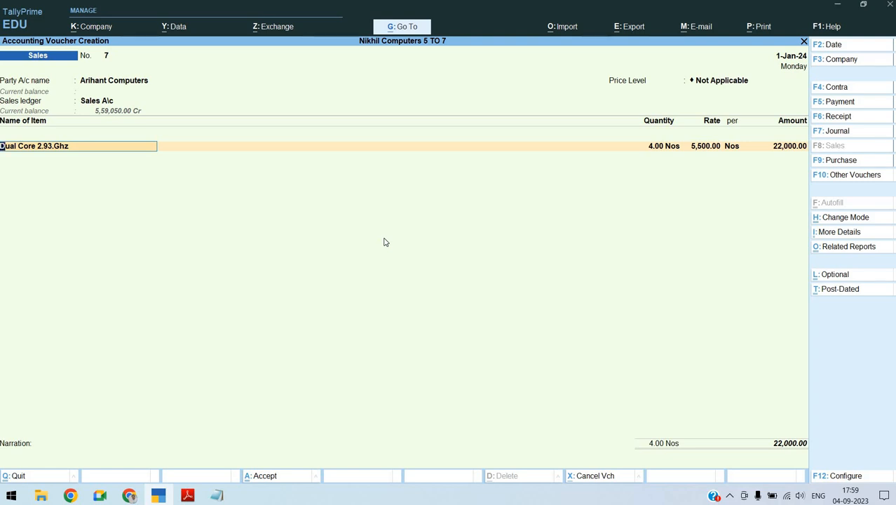
Confirm the Dual Core 2.93.Ghz allocation to DN/001 for 4 Nos at 5,500.00 and end the tracking and item lists
key("Return")
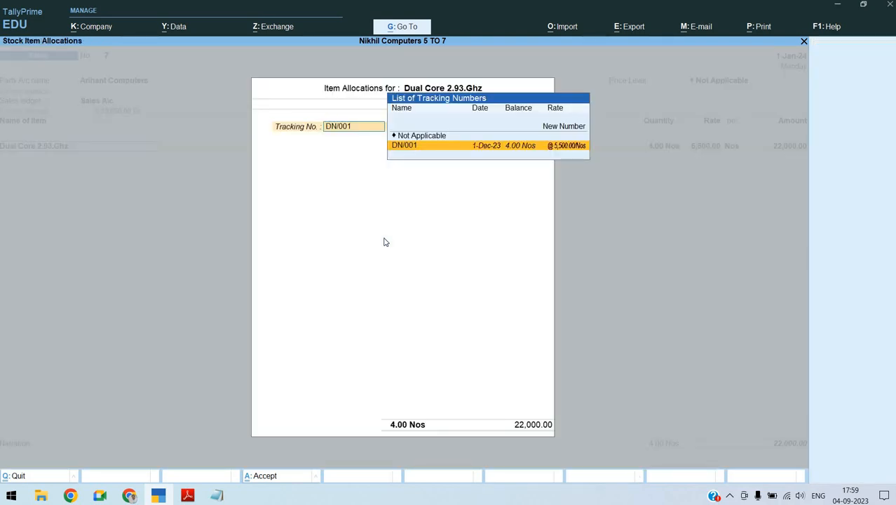
key("Return")
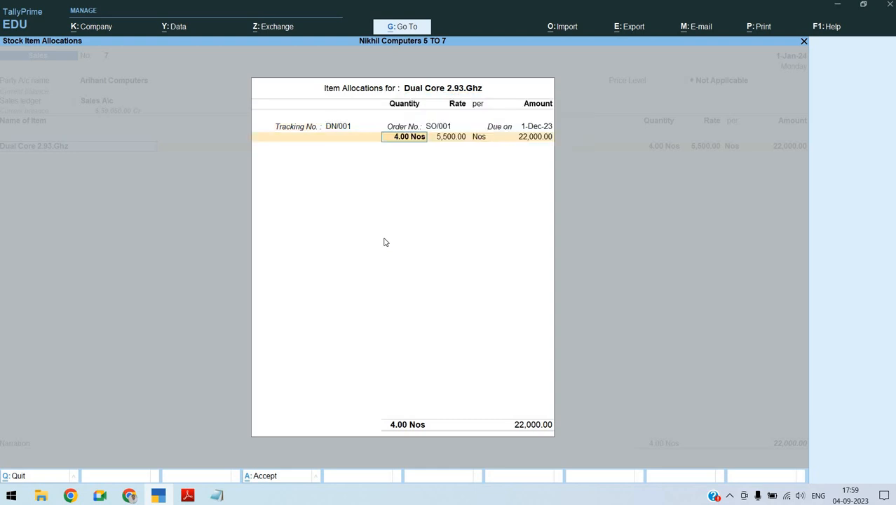
key("Return")
key("Return")
key("Return")
key("Return")
key("Return")
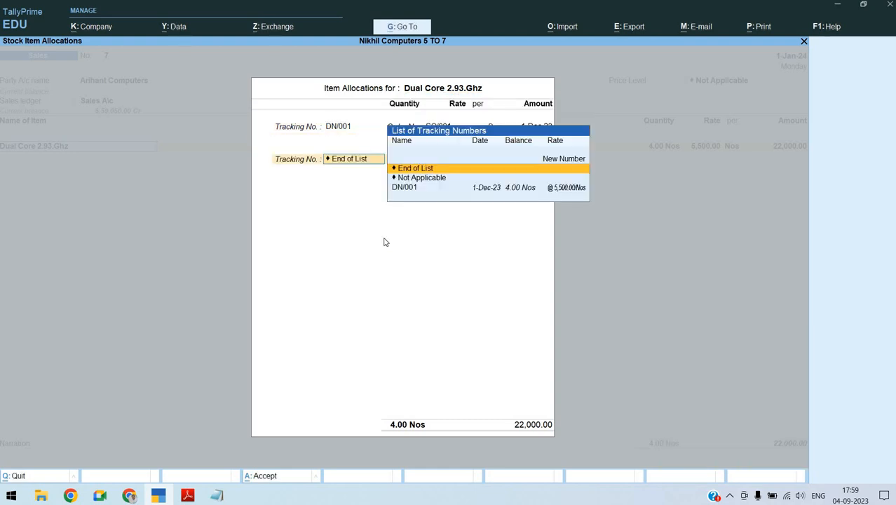
key("Return")
Complete Arihant Computers' bill-wise details as New Ref SAL/4565/09-10 for 22,000.00 Dr
key("Return")
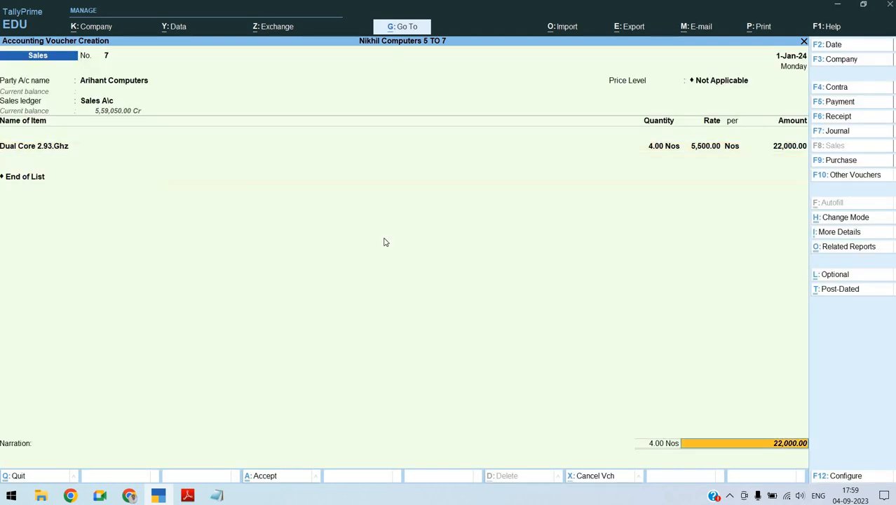
key("Return")
key("Return")
key("Return")
key("Return")
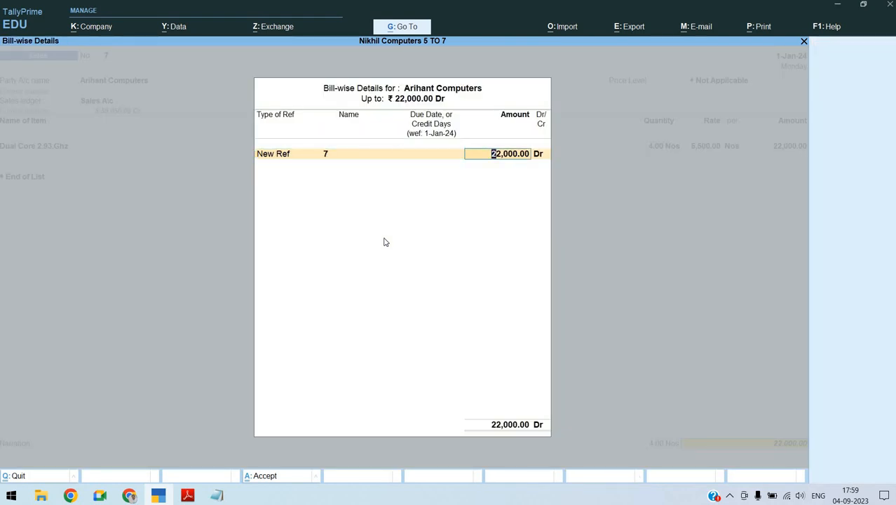
key("BackSpace")
key("BackSpace")
type("SAL")
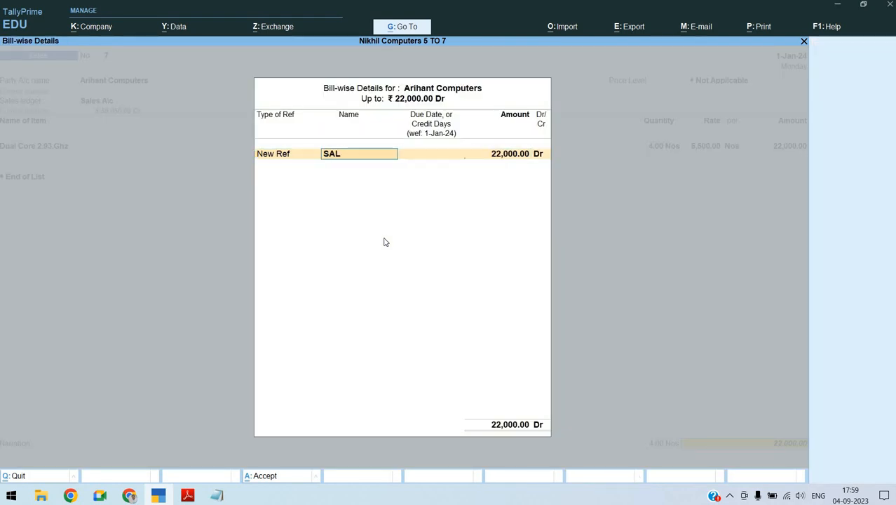
type("/4565/09-10")
key("Return")
key("Return")
key("Return")
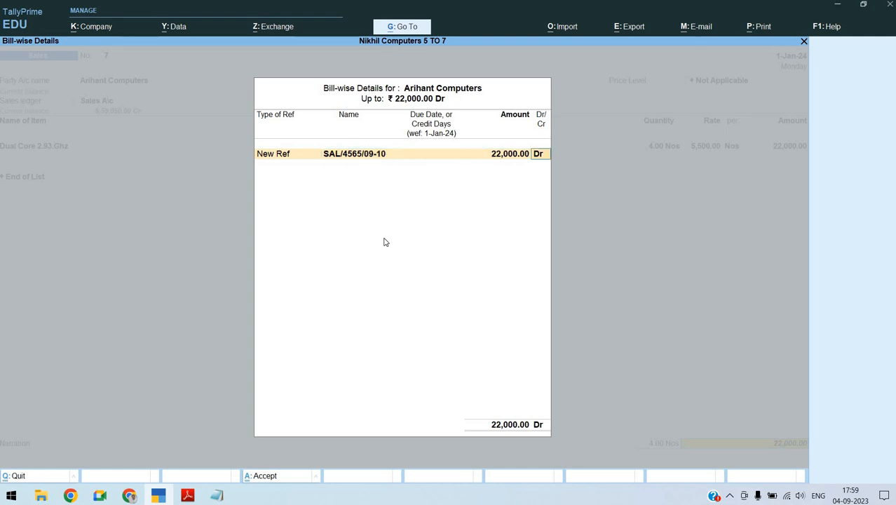
key("Return")
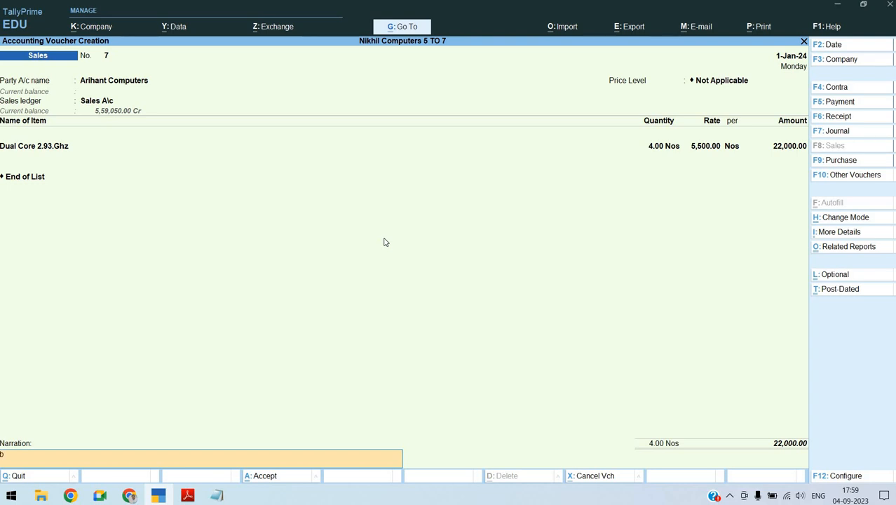
Fill in an existing sales narration, shorten it to "Being Goods sold" and complete the narration field
key("ctrl+alt+v")
key("BackSpace")
key("BackSpace")
key("BackSpace")
key("BackSpace")
key("BackSpace")
key("BackSpace")
key("BackSpace")
key("BackSpace")
key("BackSpace")
key("BackSpace")
key("BackSpace")
key("BackSpace")
key("BackSpace")
key("BackSpace")
key("BackSpace")
key("BackSpace")
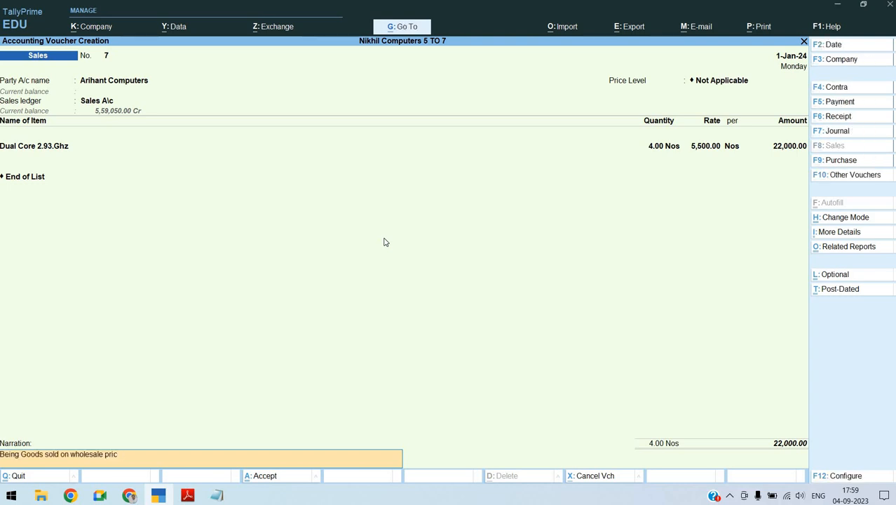
key("BackSpace")
key("BackSpace")
key("BackSpace")
key("Return")
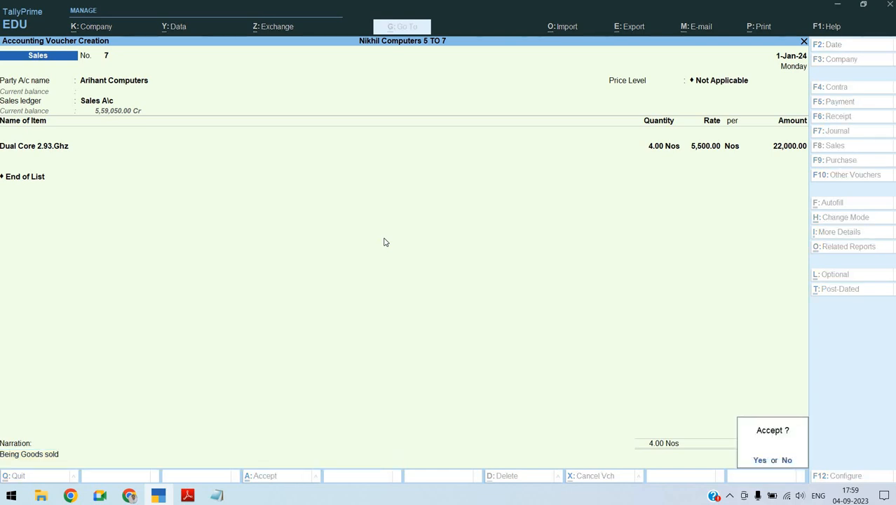